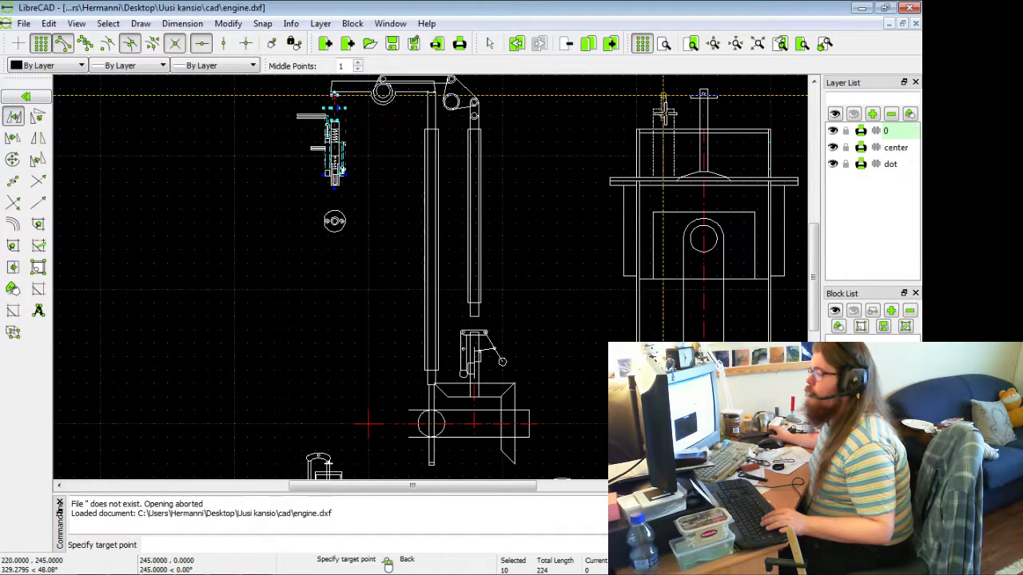
# - Copy the selected injector outline 295 units to the right onto the engine's front view, keeping the original, and clear the selection
pyautogui.moveTo(663, 95)
pyautogui.mouseDown(button='middle')
pyautogui.moveTo(486, 410)
pyautogui.moveTo(505, 410)
pyautogui.mouseUp(button='middle')
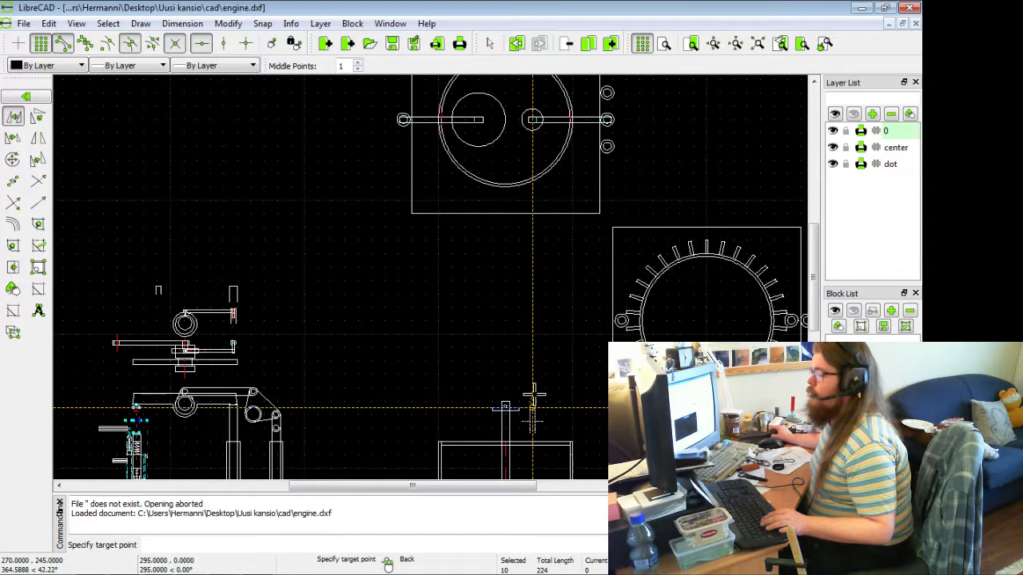
pyautogui.click(535, 400)
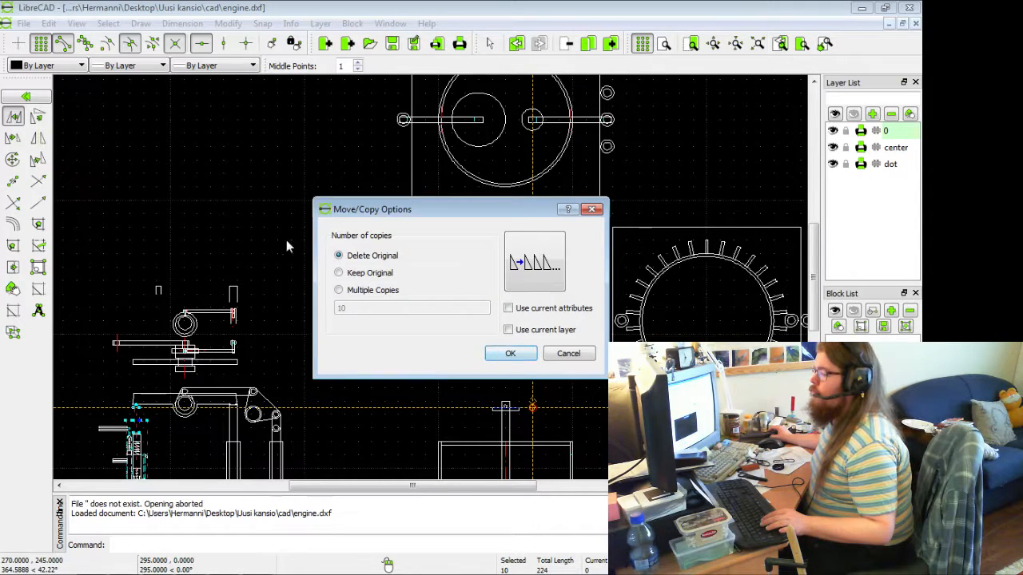
pyautogui.click(496, 356)
pyautogui.moveTo(490, 356)
pyautogui.mouseDown(button='middle')
pyautogui.moveTo(431, 231)
pyautogui.moveTo(450, 223)
pyautogui.mouseUp(button='middle')
pyautogui.click(108, 24)
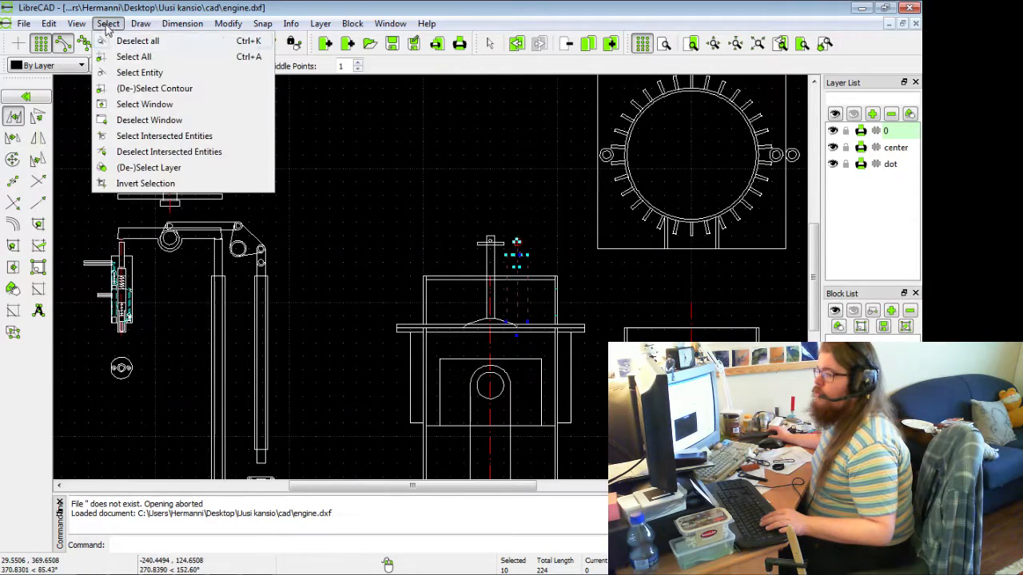
pyautogui.click(111, 42)
# - Move the central valve, including its head, stem and top retainer, 20 units to the left, deleting the original, and clear the selection
pyautogui.scroll(4, 507, 327)
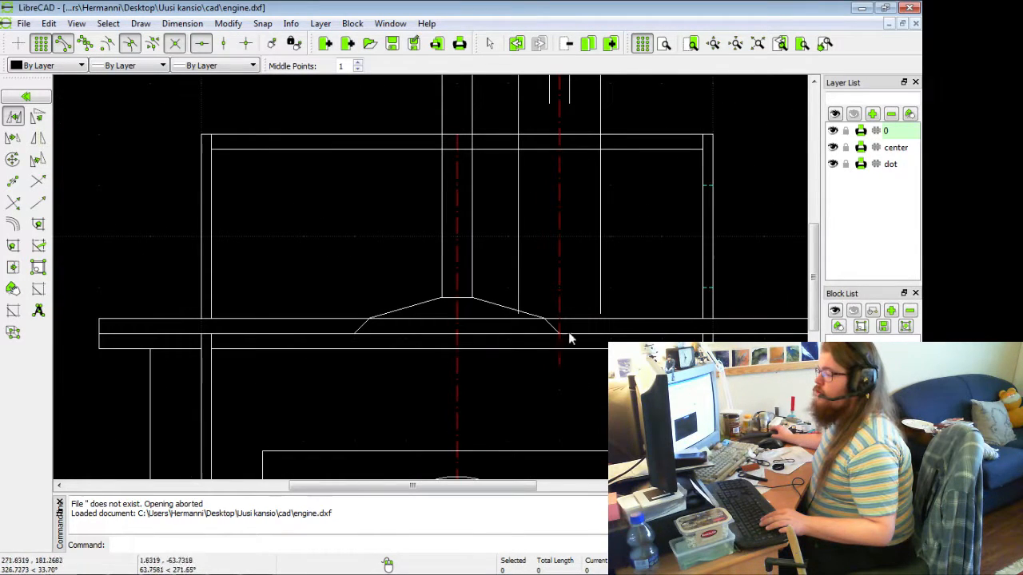
pyautogui.click(550, 327)
pyautogui.click(500, 308)
pyautogui.click(383, 315)
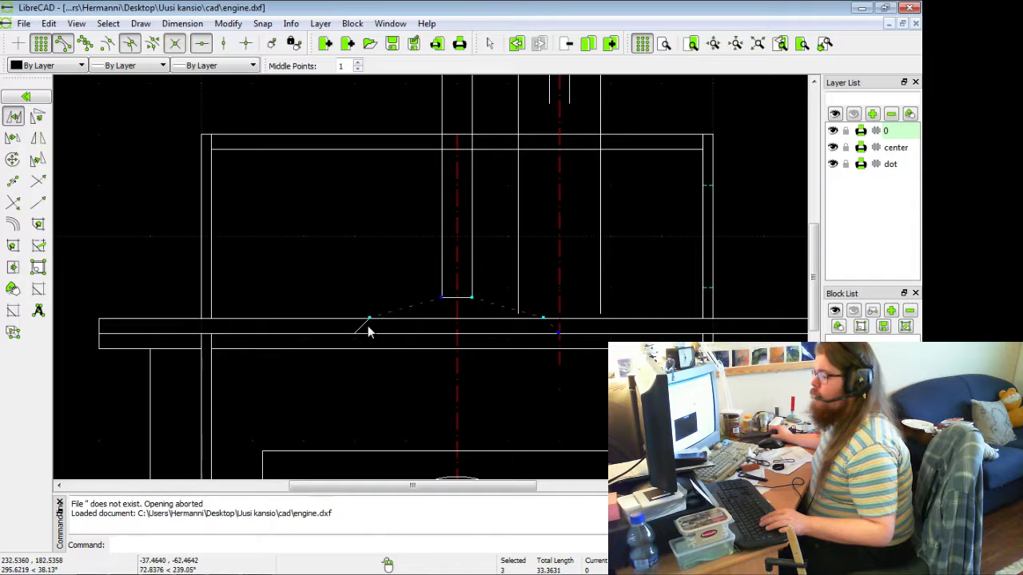
pyautogui.click(364, 326)
pyautogui.click(448, 297)
pyautogui.click(443, 280)
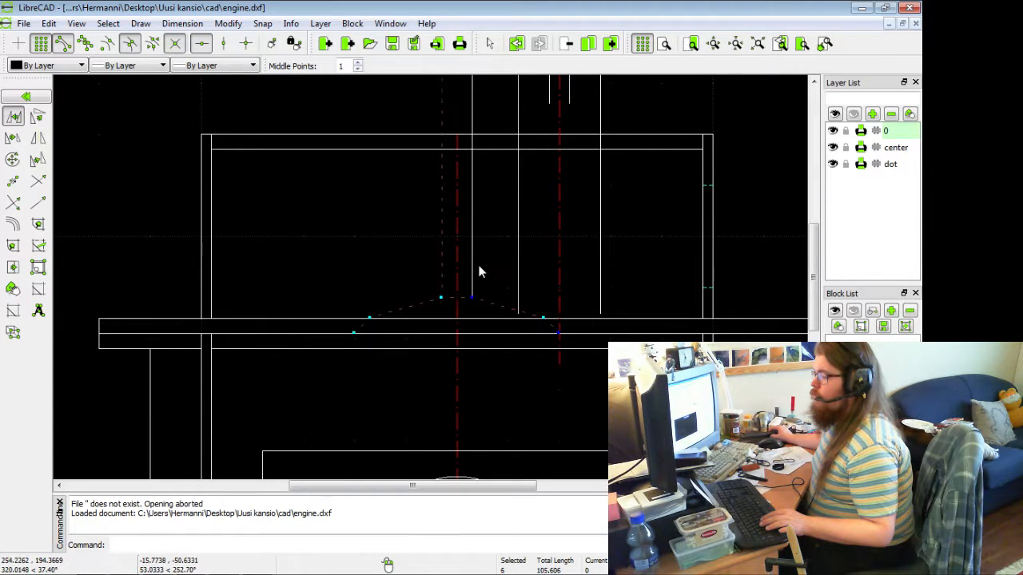
pyautogui.click(473, 239)
pyautogui.moveTo(496, 163); pyautogui.dragTo(497, 388, button='middle')
pyautogui.moveTo(369, 172); pyautogui.dragTo(511, 265)
pyautogui.scroll(-6, 480, 255)
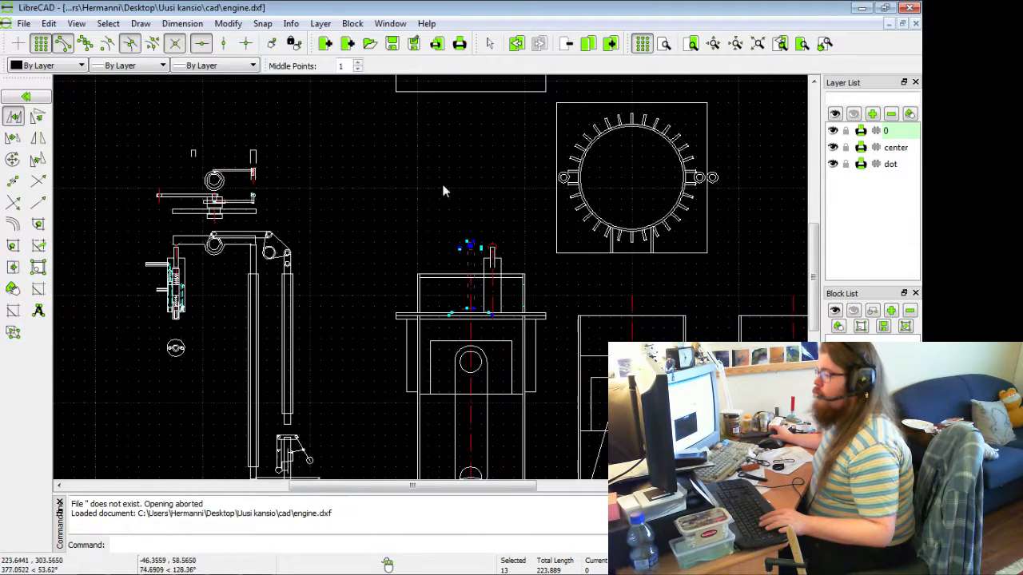
pyautogui.moveTo(445, 187); pyautogui.dragTo(393, 269, button='middle')
pyautogui.click(227, 23)
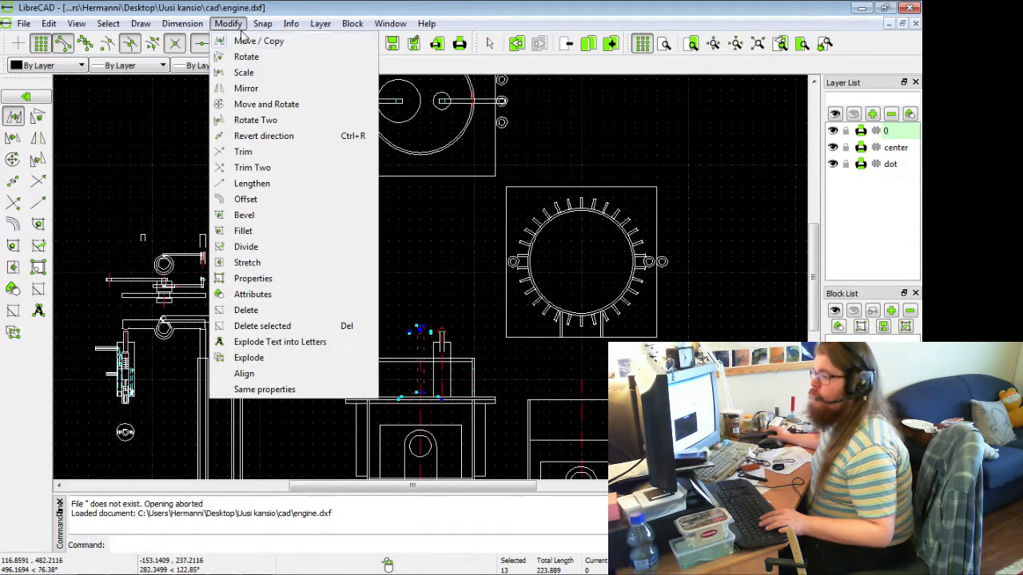
pyautogui.click(250, 42)
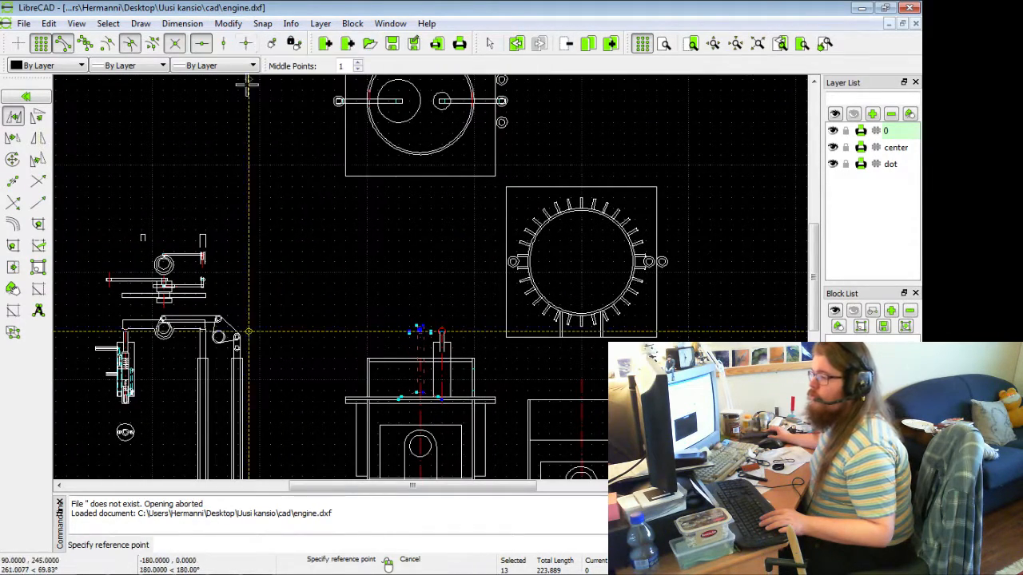
pyautogui.click(422, 301)
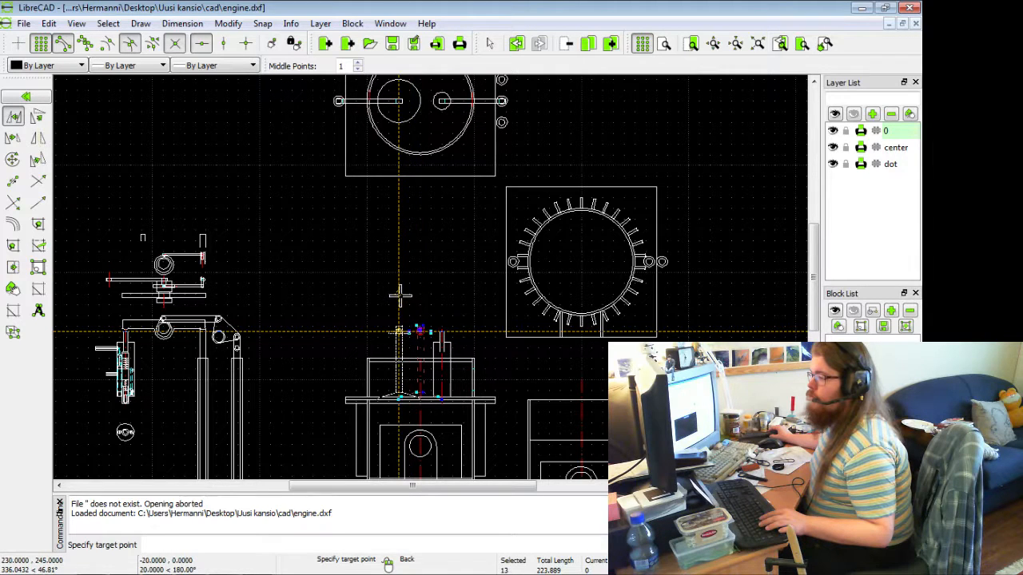
pyautogui.click(400, 296)
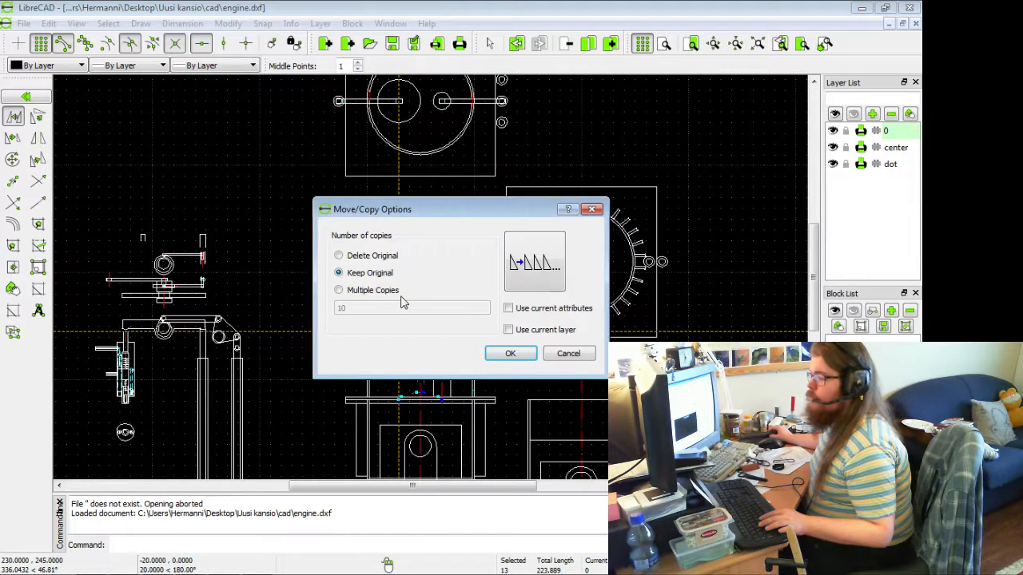
pyautogui.click(504, 353)
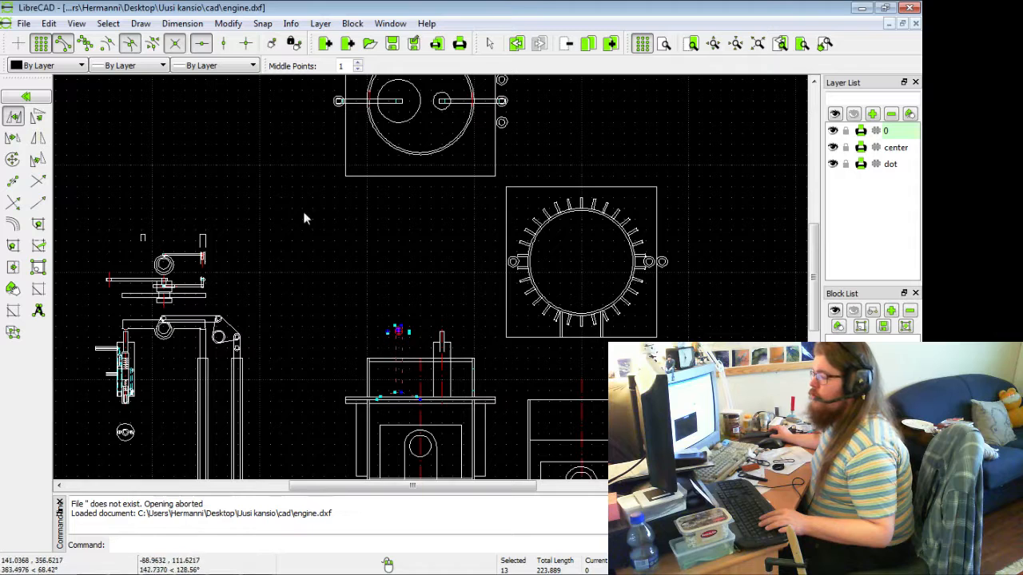
pyautogui.click(183, 23)
pyautogui.moveTo(138, 27)
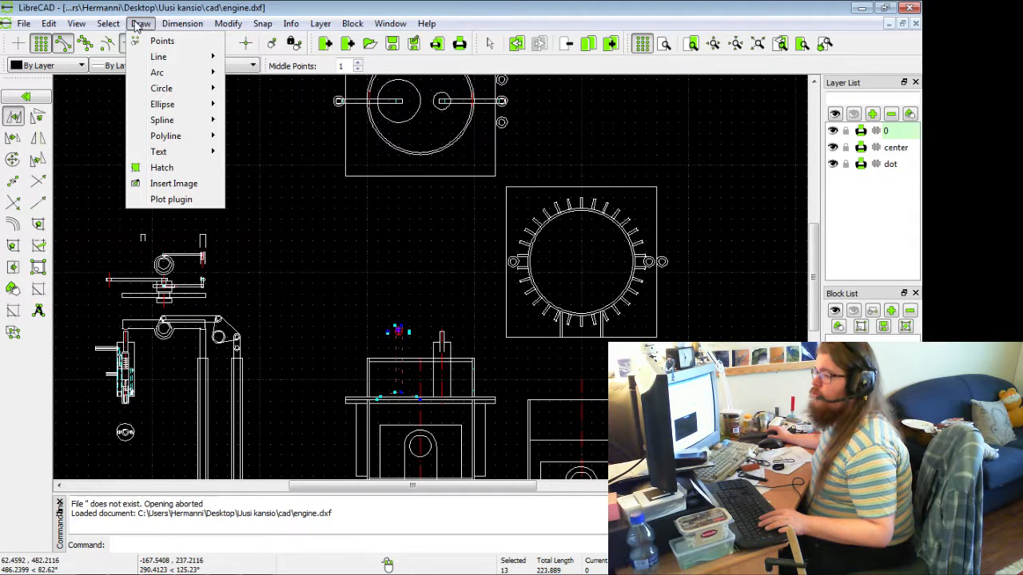
pyautogui.click(128, 40)
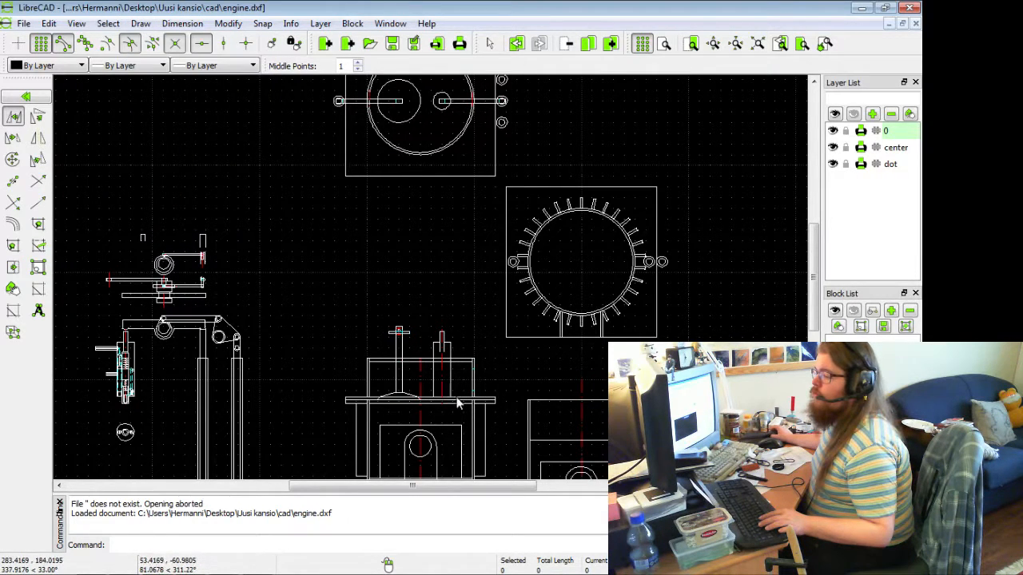
# - Compare the copied injector outline at the cylinder head with the lower end of the original injector section
pyautogui.scroll(6, 458, 404)
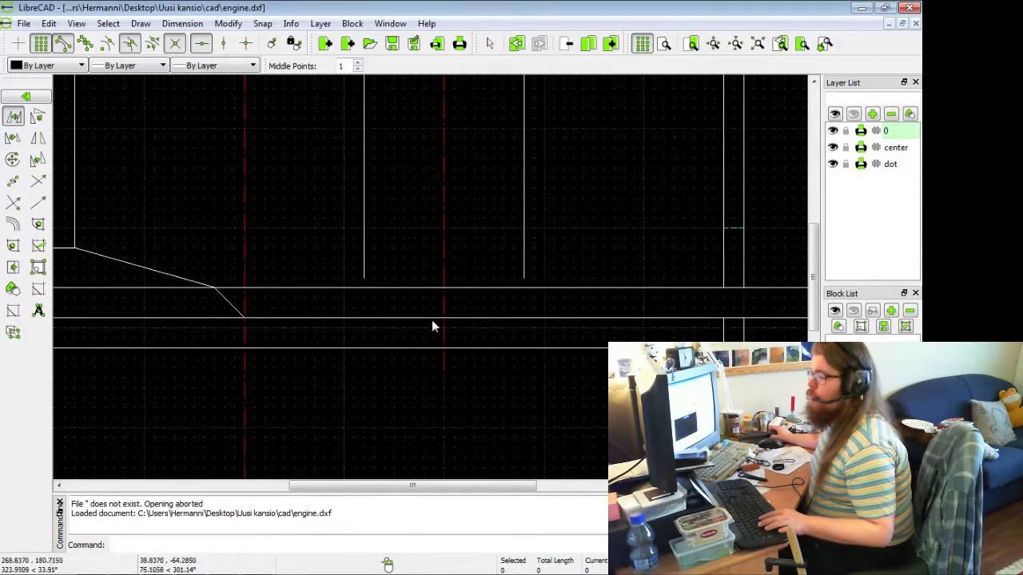
pyautogui.scroll(-6, 708, 288)
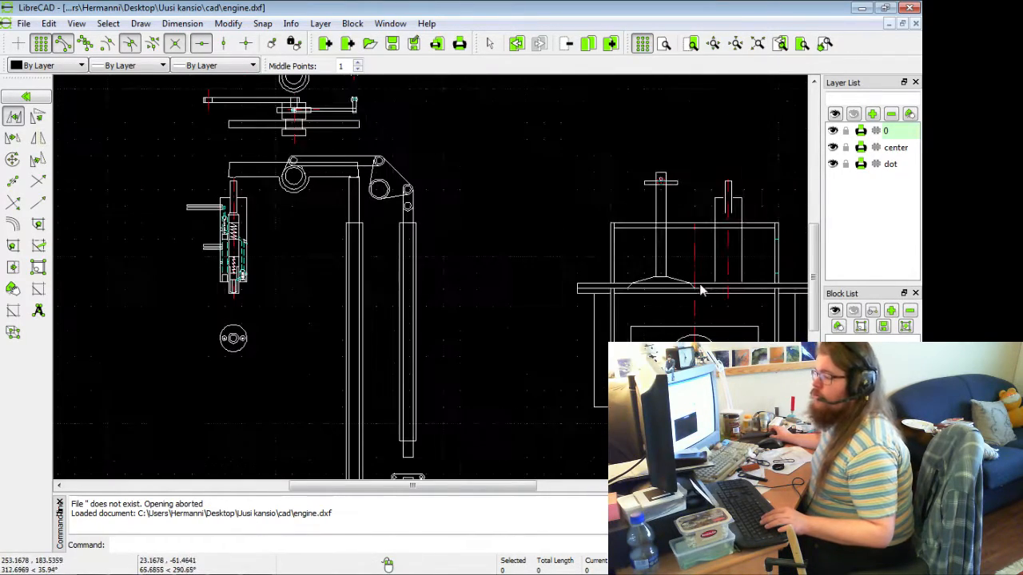
pyautogui.scroll(4, 206, 294)
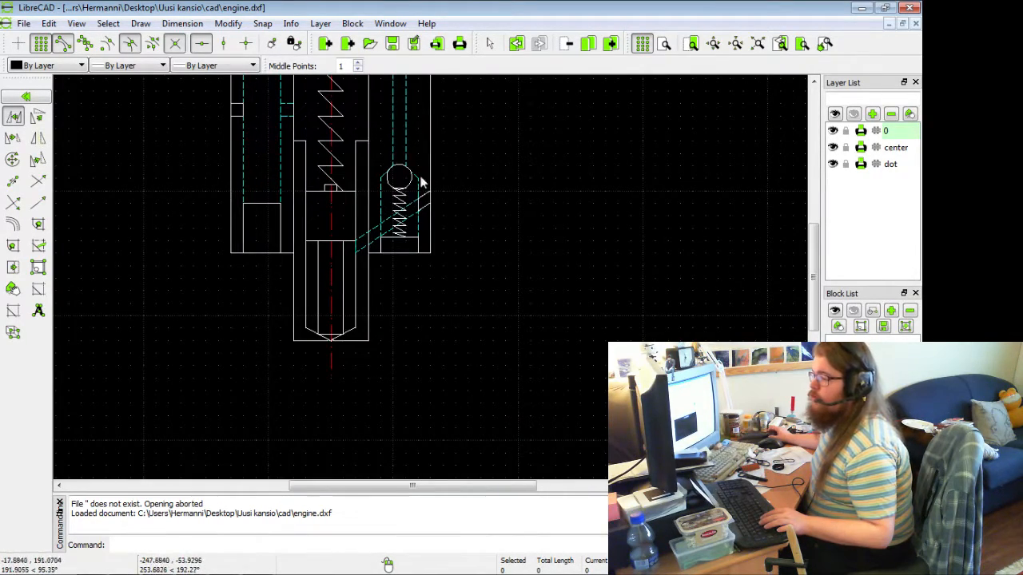
pyautogui.click(428, 166)
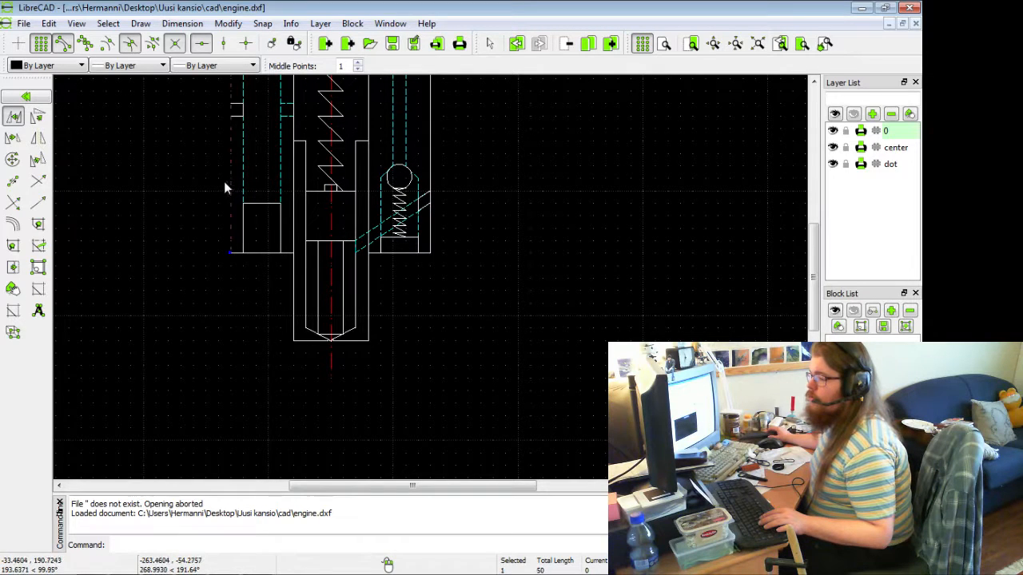
pyautogui.click(226, 179)
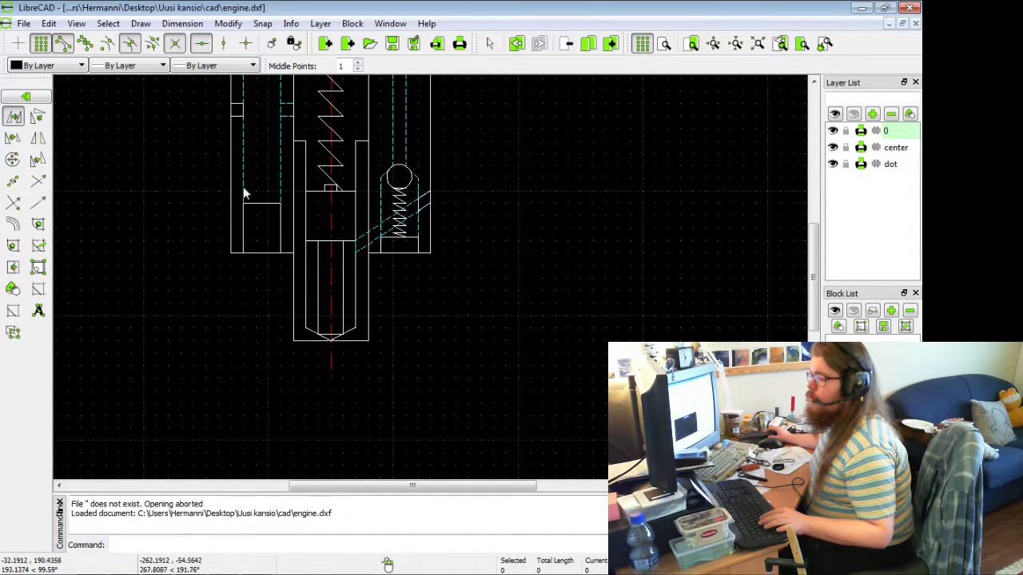
pyautogui.scroll(5, 226, 180)
pyautogui.scroll(-5, 207, 299)
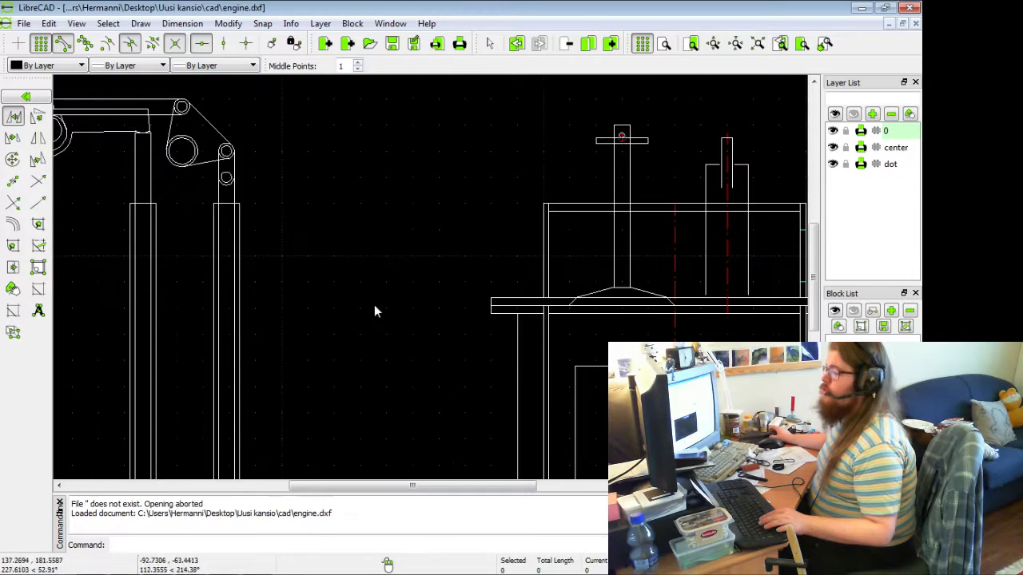
pyautogui.scroll(3, 744, 251)
pyautogui.scroll(2, 502, 217)
pyautogui.scroll(5, 453, 213)
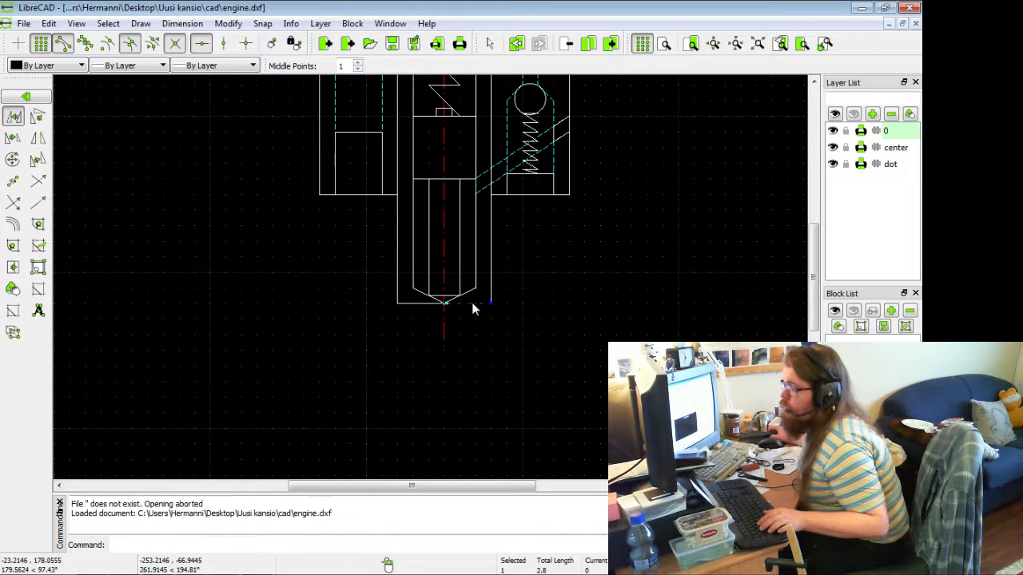
pyautogui.click(26, 96)
pyautogui.click(14, 102)
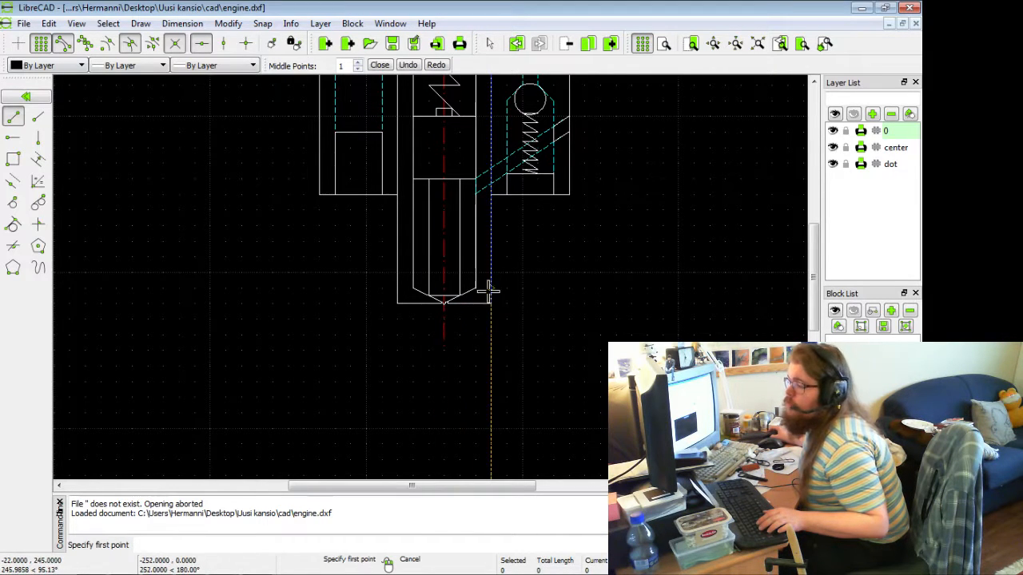
pyautogui.scroll(-2, 560, 297)
pyautogui.click(587, 288)
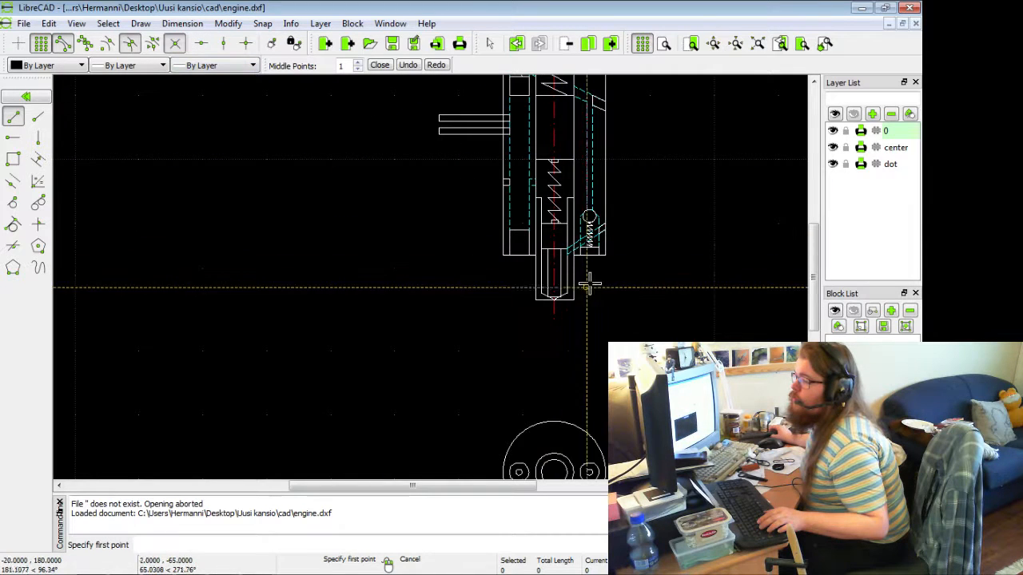
pyautogui.click(196, 48)
pyautogui.scroll(-3, 698, 237)
pyautogui.moveTo(645, 266); pyautogui.dragTo(162, 291, button='middle')
pyautogui.moveTo(703, 277); pyautogui.dragTo(264, 296, button='middle')
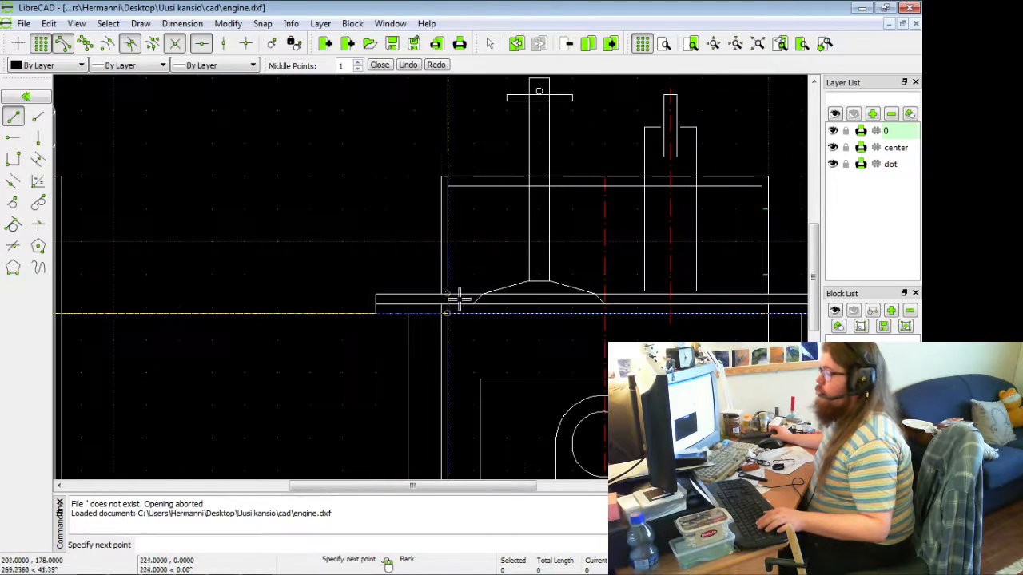
pyautogui.rightClick(672, 309)
pyautogui.moveTo(297, 306); pyautogui.dragTo(792, 235, button='middle')
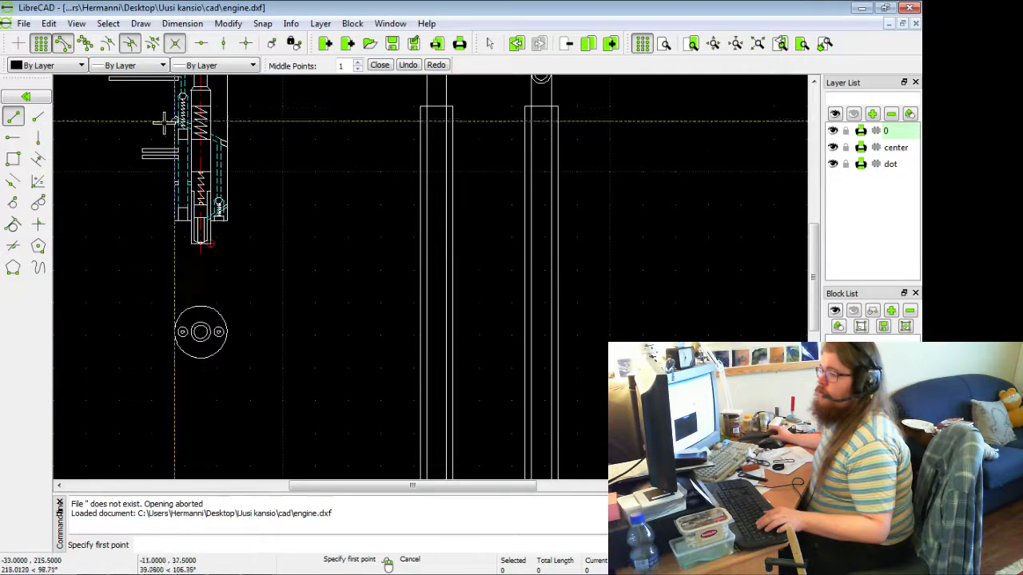
pyautogui.scroll(4, 100, 212)
pyautogui.rightClick(148, 170)
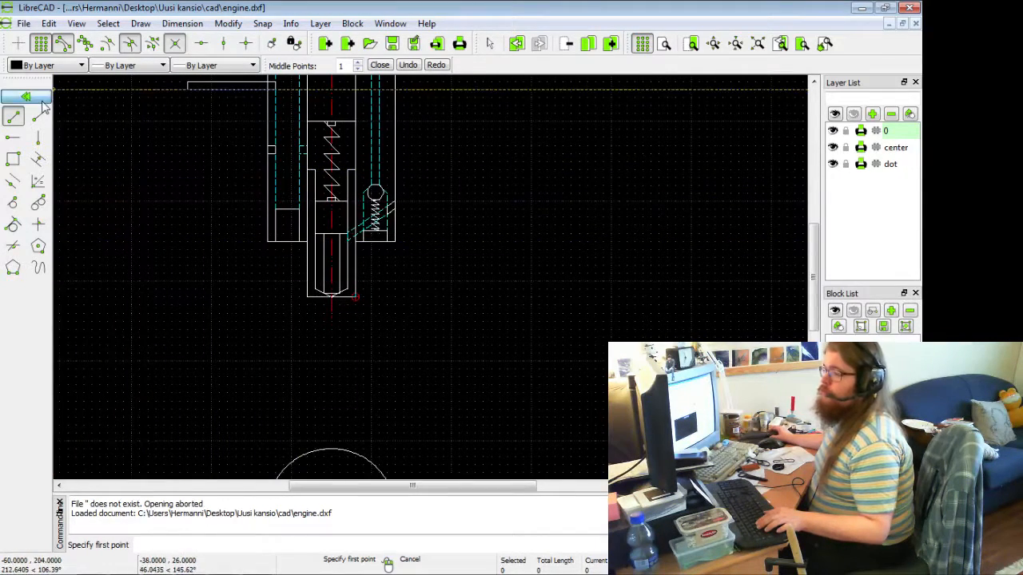
# - Copy the injector section's lower nozzle side lines and bottom shoulder lines 295 units right onto the front view, keeping the originals, and clear the selection
pyautogui.scroll(3, 322, 269)
pyautogui.click(264, 192)
pyautogui.click(280, 254)
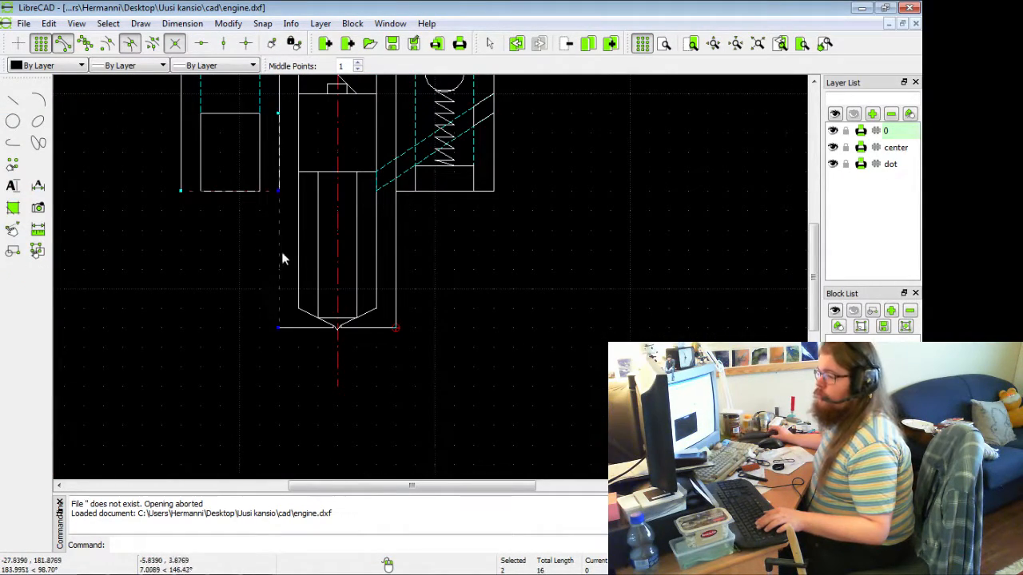
pyautogui.click(308, 327)
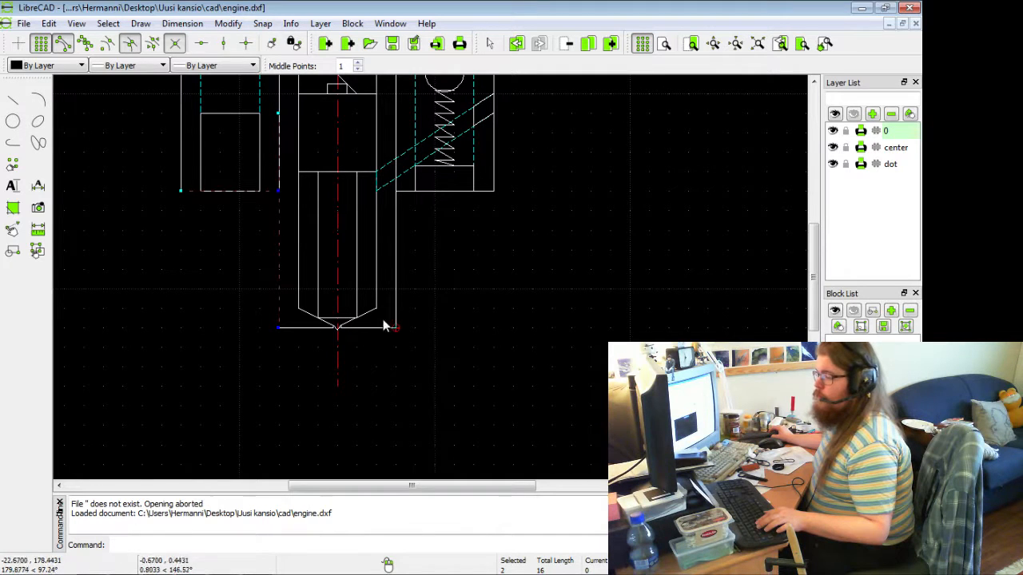
pyautogui.click(409, 187)
pyautogui.moveTo(409, 187); pyautogui.dragTo(441, 365, button='middle')
pyautogui.scroll(-2, 436, 368)
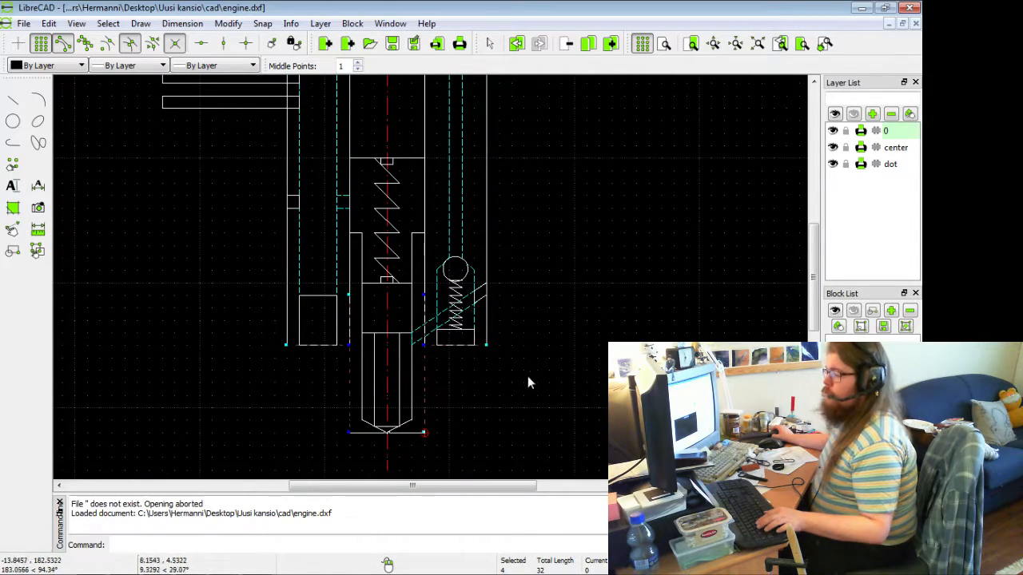
pyautogui.moveTo(528, 382); pyautogui.dragTo(450, 297, button='middle')
pyautogui.scroll(-3, 424, 283)
pyautogui.scroll(-1, 422, 278)
pyautogui.moveTo(478, 263)
pyautogui.mouseDown(button='middle')
pyautogui.moveTo(425, 264)
pyautogui.moveTo(342, 303)
pyautogui.mouseUp(button='middle')
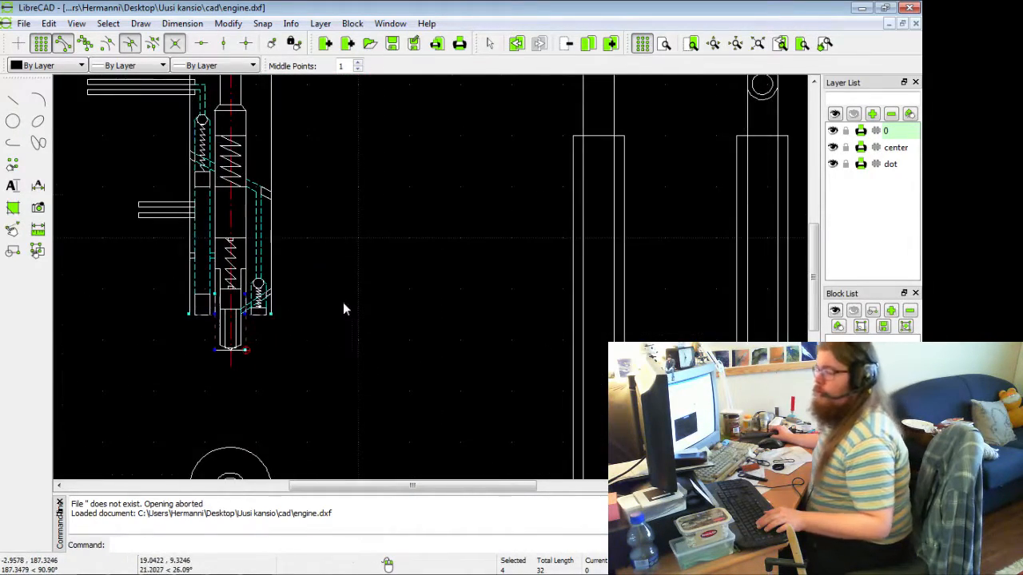
pyautogui.scroll(-2, 341, 303)
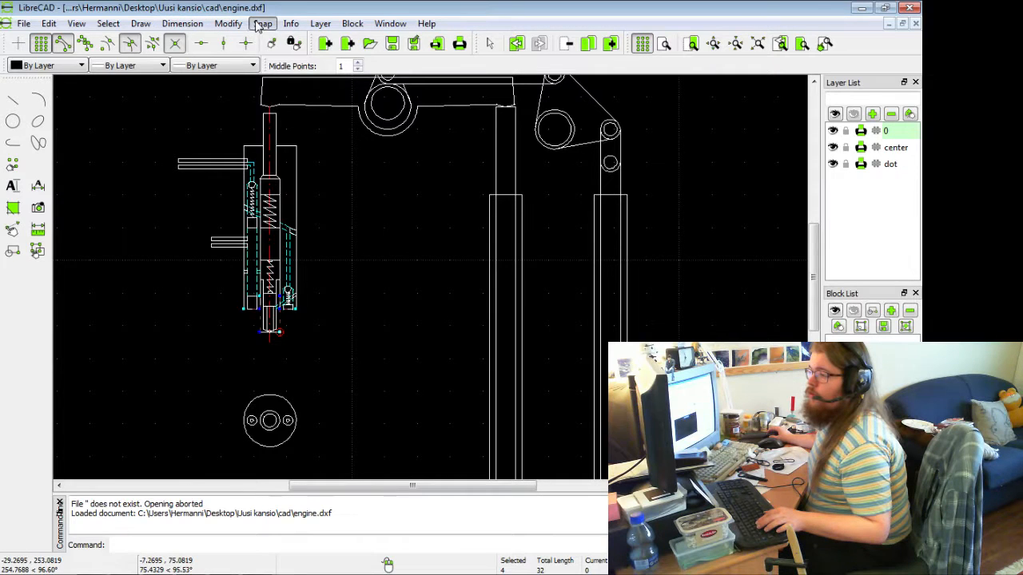
pyautogui.click(229, 24)
pyautogui.click(240, 40)
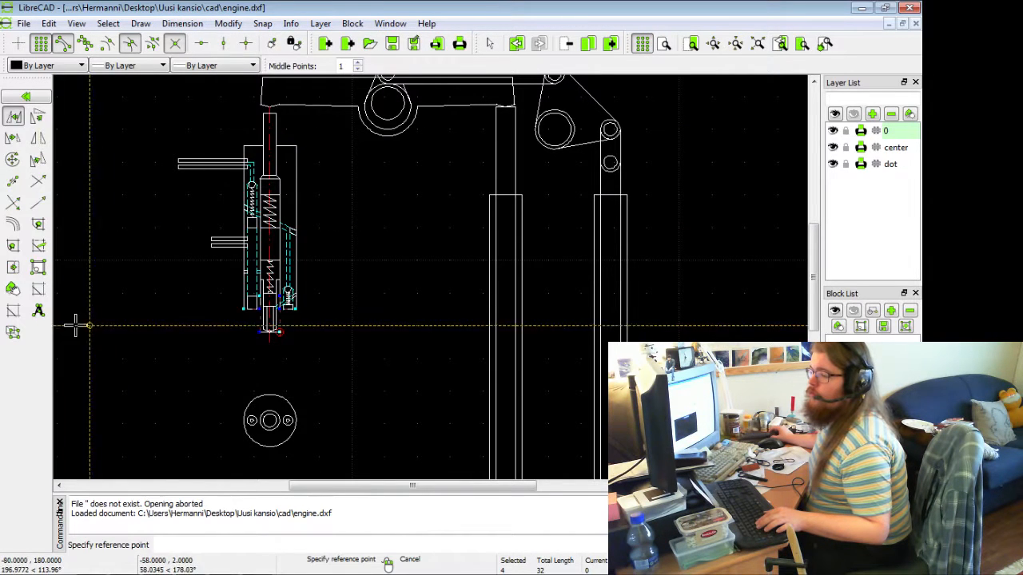
pyautogui.click(319, 323)
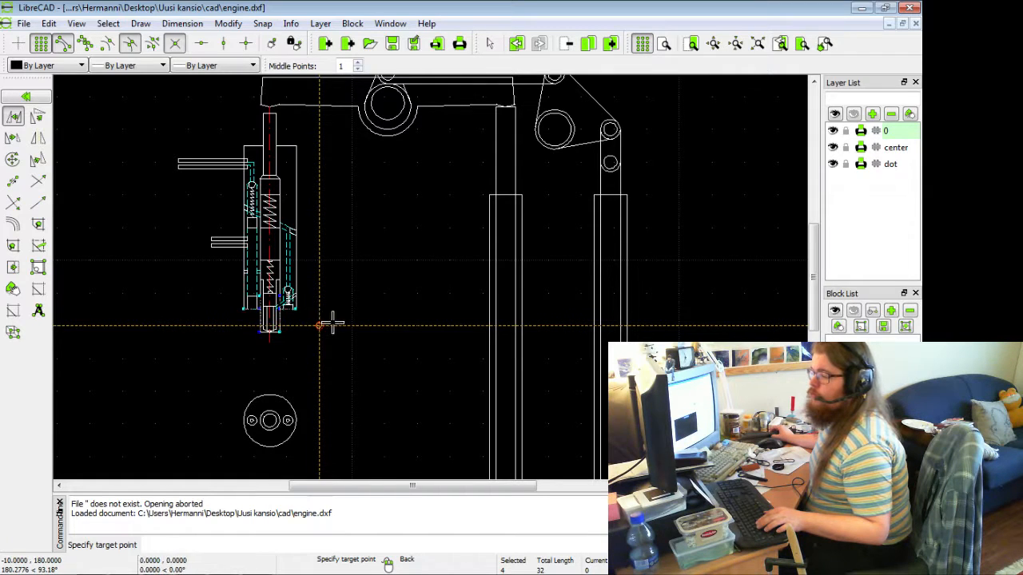
pyautogui.moveTo(480, 321); pyautogui.dragTo(1, 298, button='middle')
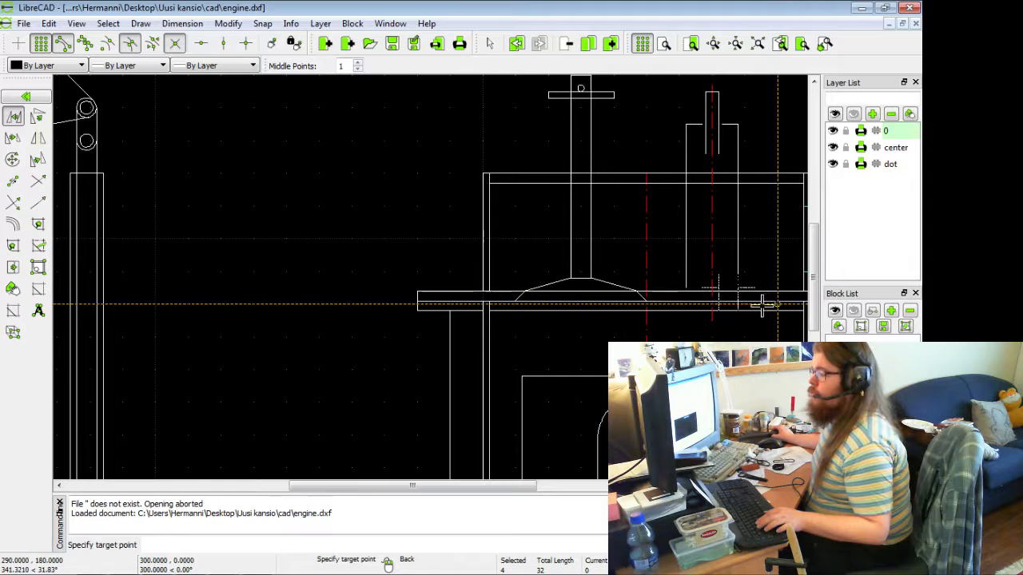
pyautogui.moveTo(763, 304); pyautogui.dragTo(639, 306, button='middle')
pyautogui.scroll(5, 434, 293)
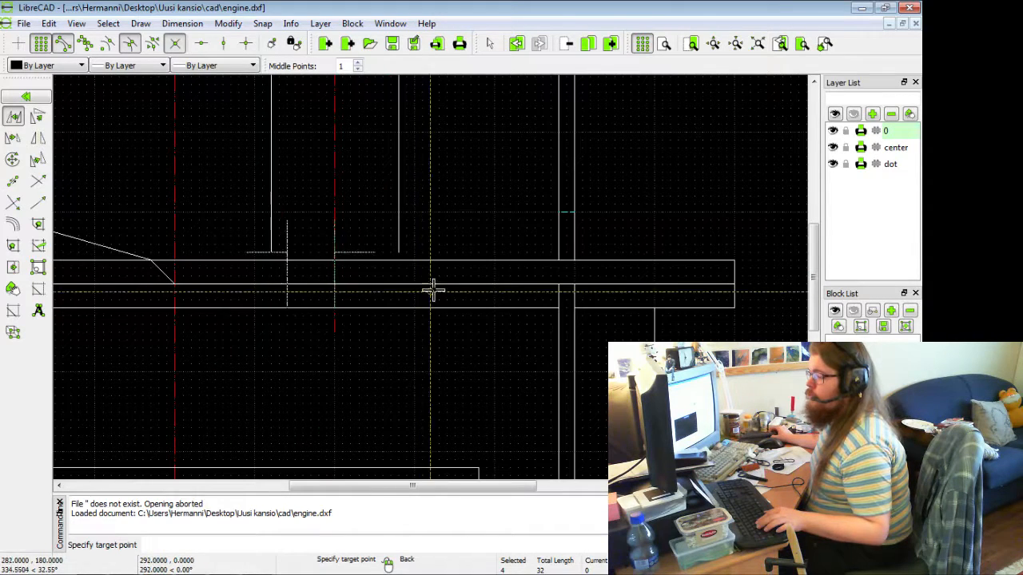
pyautogui.click(455, 291)
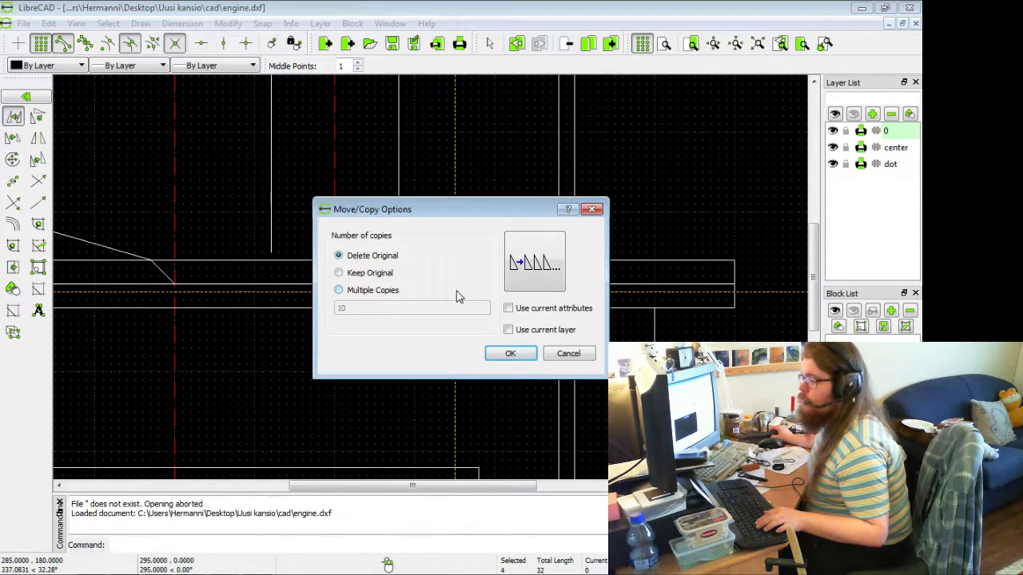
pyautogui.click(509, 354)
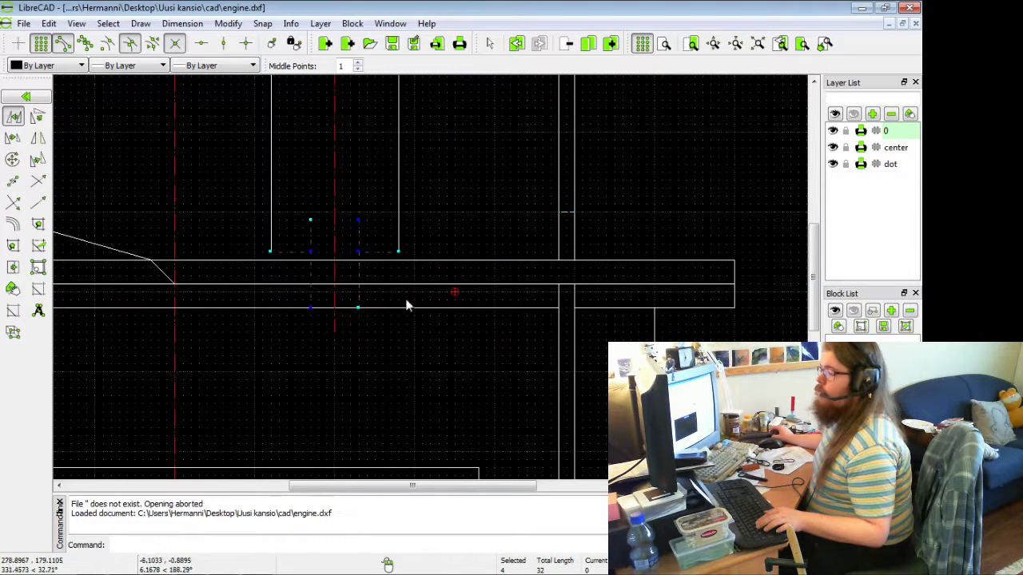
pyautogui.click(120, 23)
pyautogui.click(136, 39)
# - Compare the copied injector outline on the front view with the original injector section, from the nozzle up to the body's top edge
pyautogui.moveTo(291, 193); pyautogui.dragTo(466, 224, button='middle')
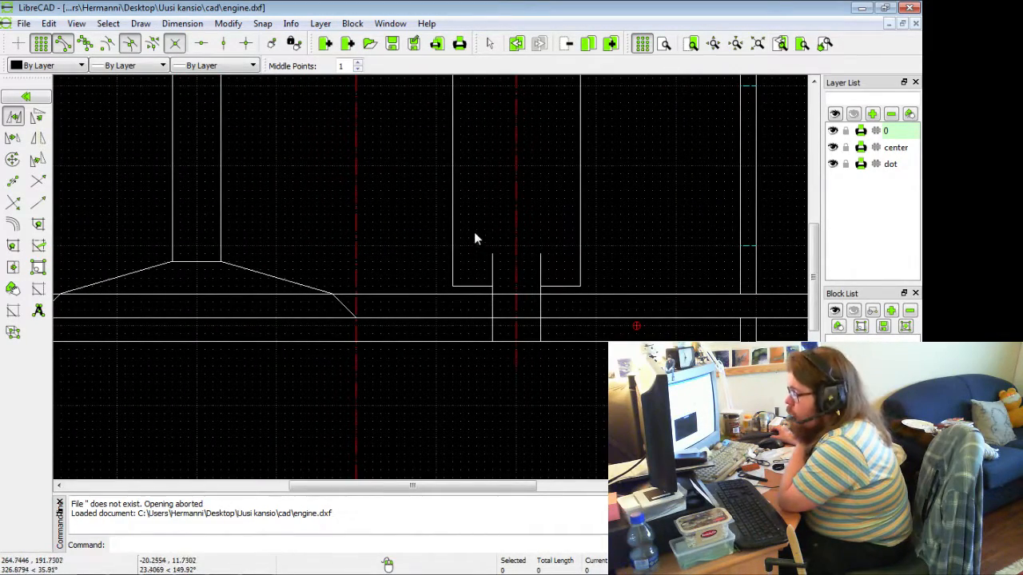
pyautogui.moveTo(468, 129); pyautogui.dragTo(413, 365, button='middle')
pyautogui.moveTo(390, 270); pyautogui.dragTo(403, 361, button='middle')
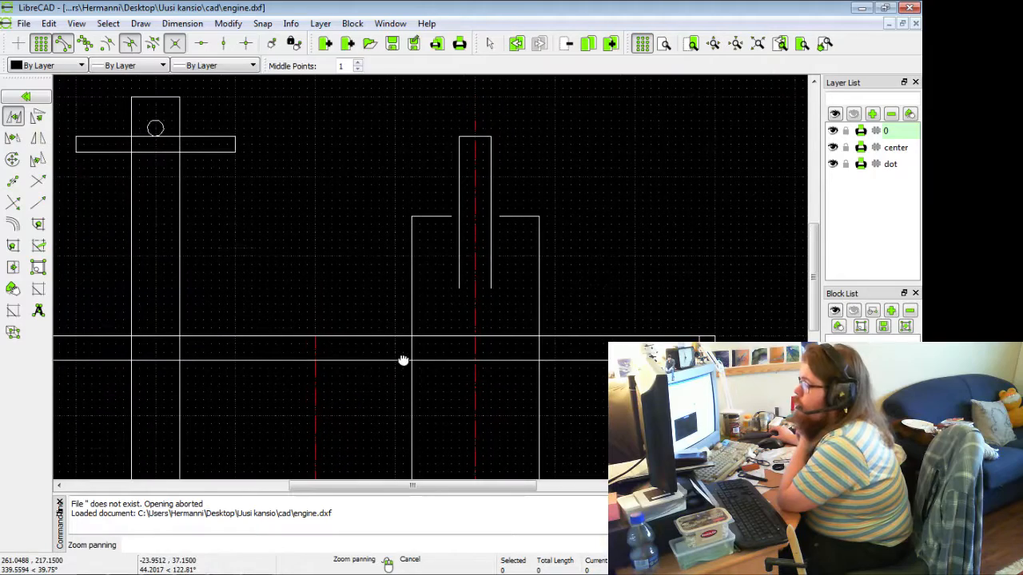
pyautogui.scroll(-5, 391, 317)
pyautogui.moveTo(396, 312); pyautogui.dragTo(747, 192, button='middle')
pyautogui.moveTo(232, 232); pyautogui.dragTo(648, 193, button='middle')
pyautogui.scroll(5, 406, 147)
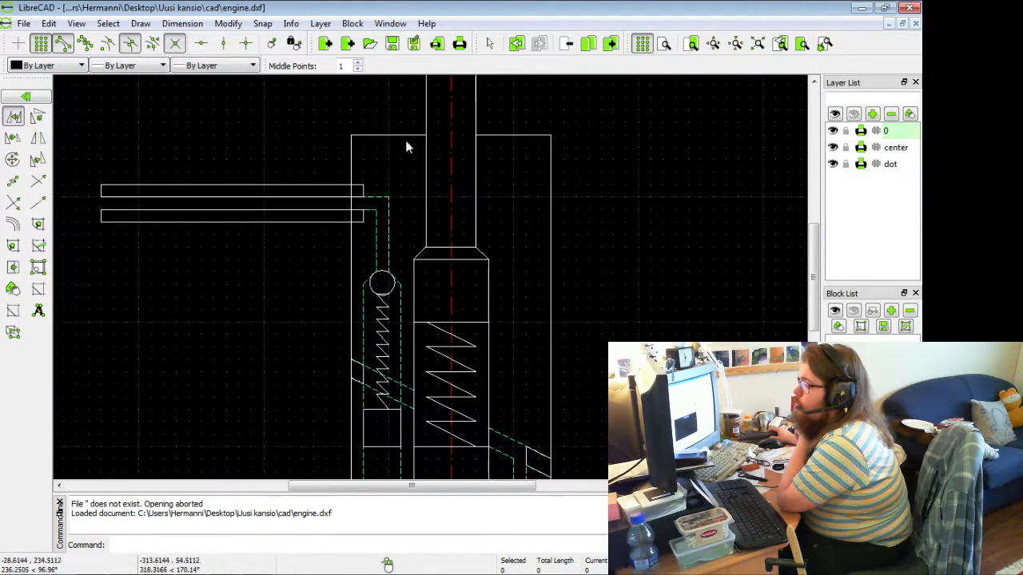
pyautogui.click(400, 135)
pyautogui.click(417, 134)
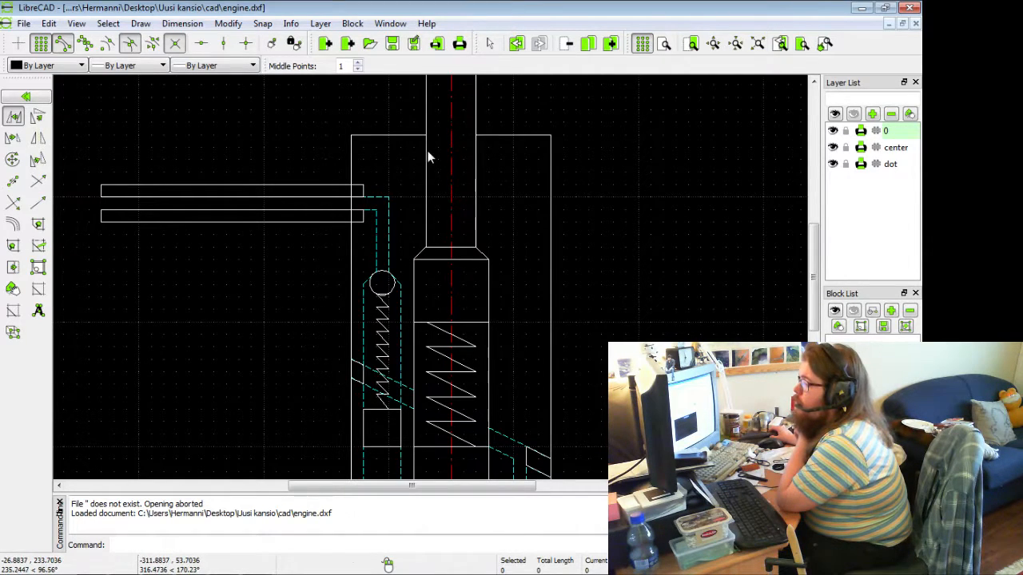
pyautogui.moveTo(428, 158); pyautogui.dragTo(393, 308, button='middle')
pyautogui.scroll(-5, 392, 308)
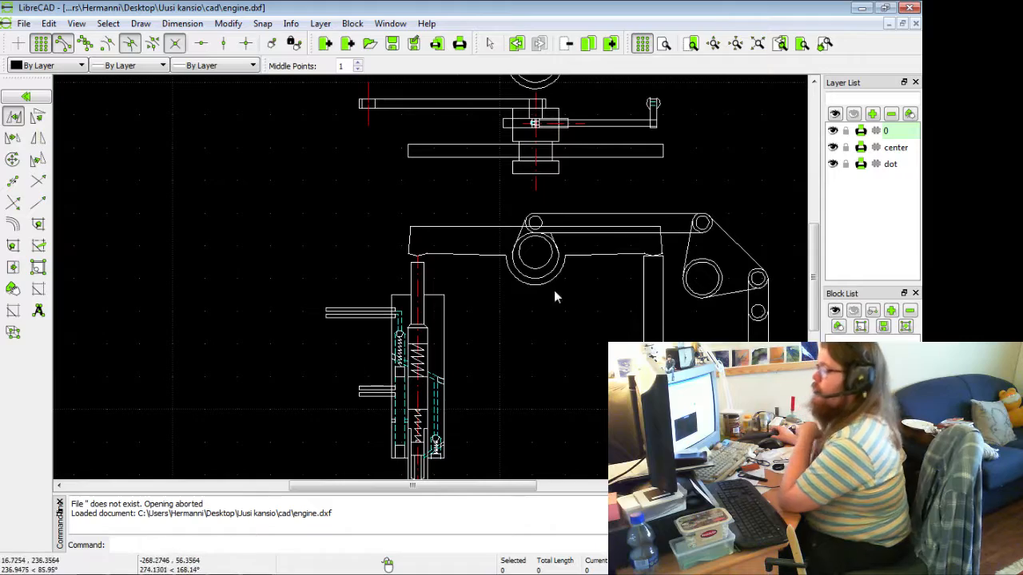
# - Move the finned cylinder's top view, including its square frame and side circles, 150 units to the right, deleting the original, and clear the selection
pyautogui.moveTo(613, 262)
pyautogui.mouseDown(button='middle')
pyautogui.moveTo(567, 330)
pyautogui.moveTo(513, 371)
pyautogui.mouseUp(button='middle')
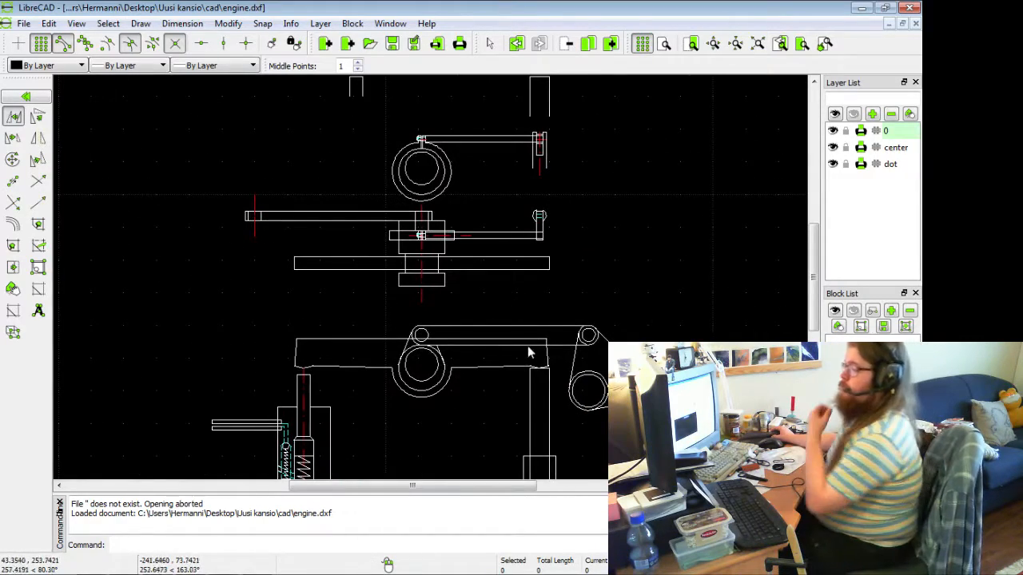
pyautogui.scroll(-2, 611, 302)
pyautogui.moveTo(623, 294); pyautogui.dragTo(209, 282, button='middle')
pyautogui.moveTo(407, 340)
pyautogui.mouseDown(button='middle')
pyautogui.moveTo(311, 294)
pyautogui.moveTo(264, 205)
pyautogui.moveTo(264, 249)
pyautogui.moveTo(181, 345)
pyautogui.mouseUp(button='middle')
pyautogui.scroll(-3, 287, 322)
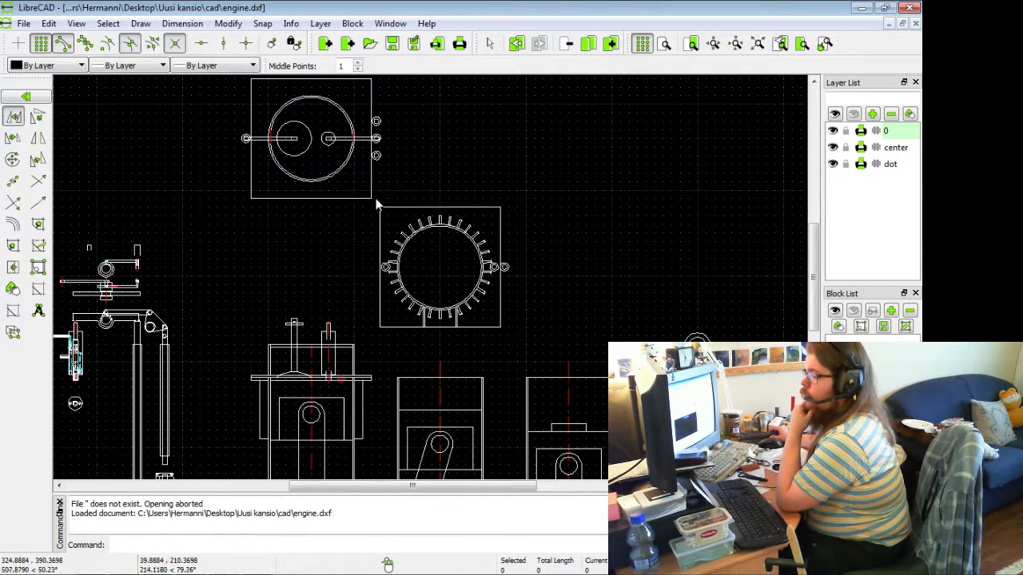
pyautogui.moveTo(377, 204); pyautogui.dragTo(533, 347)
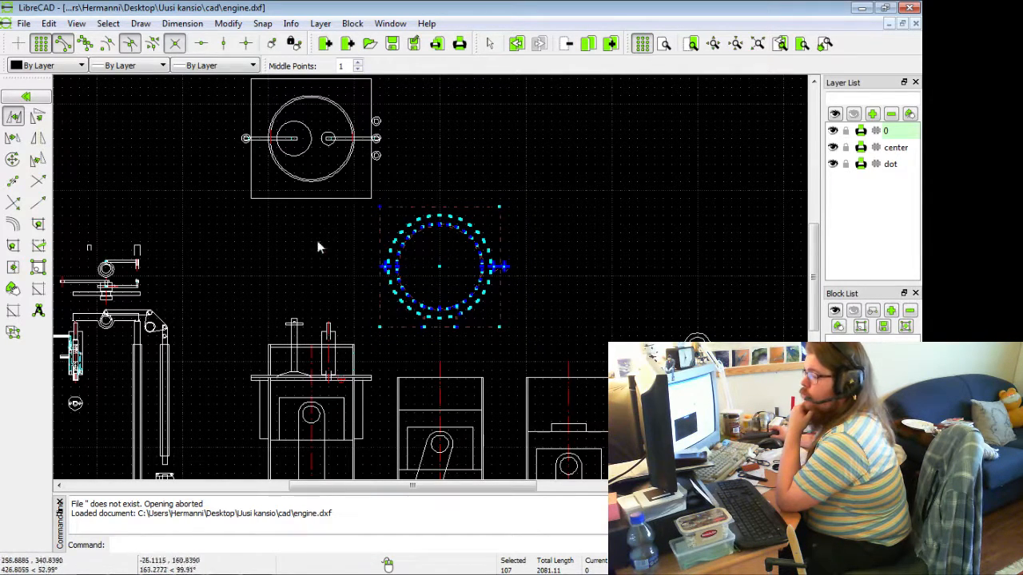
pyautogui.click(227, 23)
pyautogui.click(248, 41)
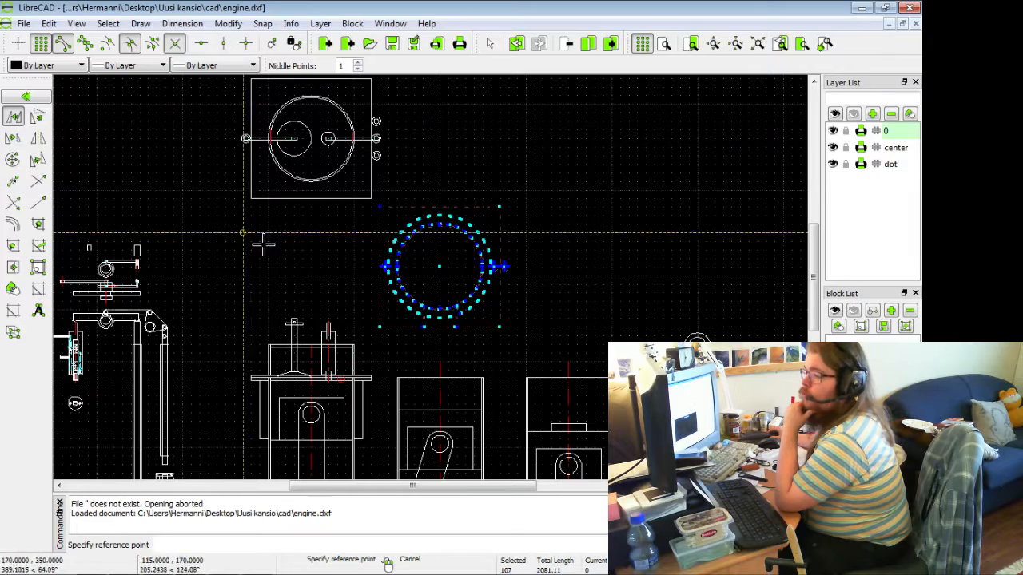
pyautogui.click(440, 267)
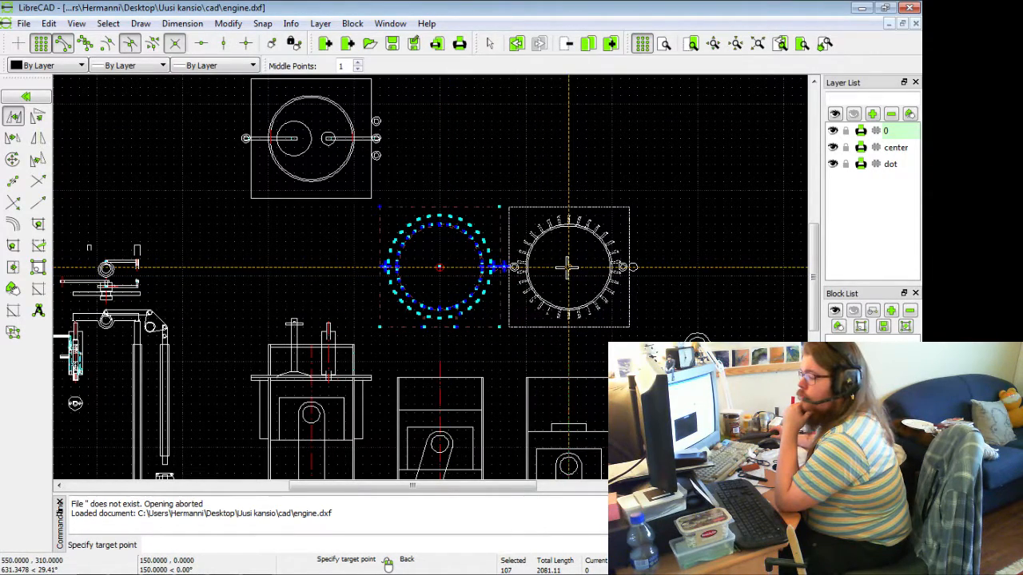
pyautogui.click(568, 269)
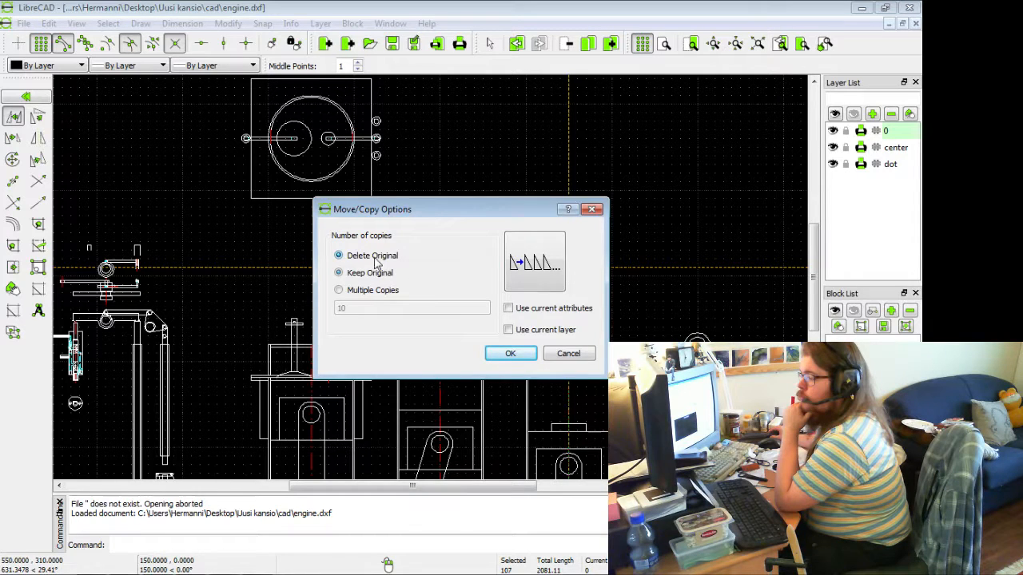
pyautogui.click(508, 354)
pyautogui.click(202, 29)
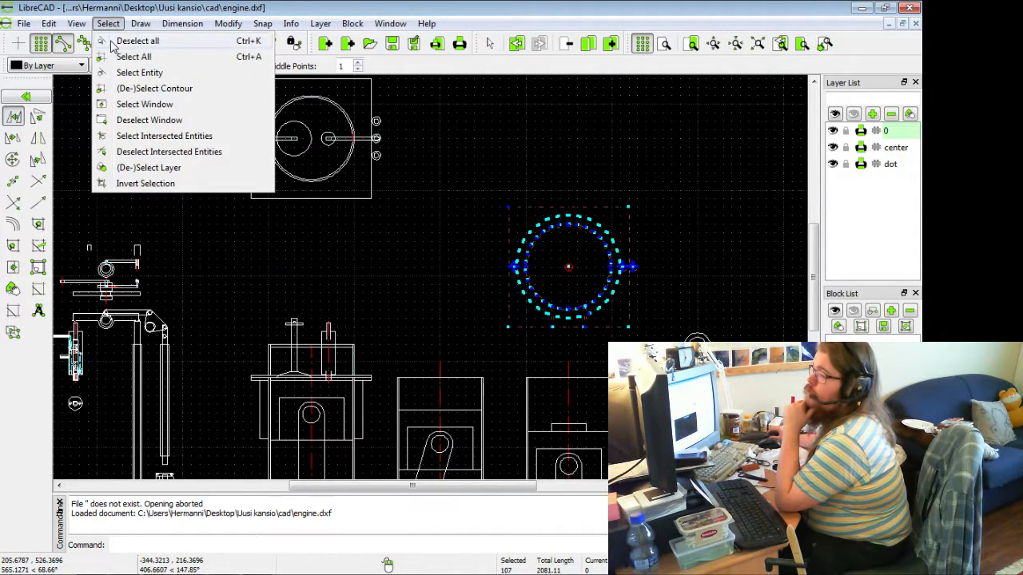
pyautogui.click(130, 40)
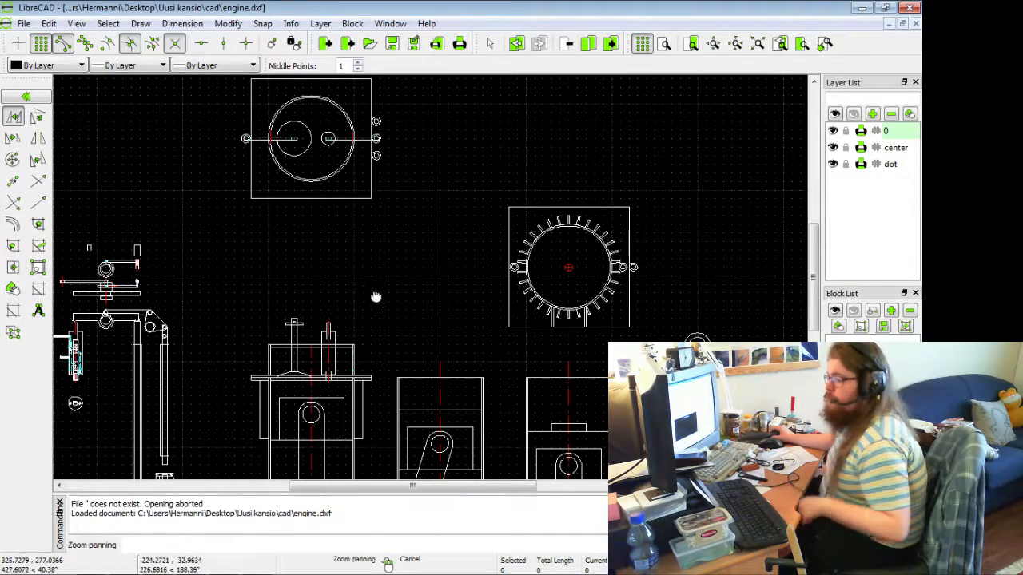
# - Draw a 56-unit horizontal line joining the top centres of the two open rectangles above the rocker arm views
pyautogui.moveTo(375, 295); pyautogui.dragTo(548, 245, button='middle')
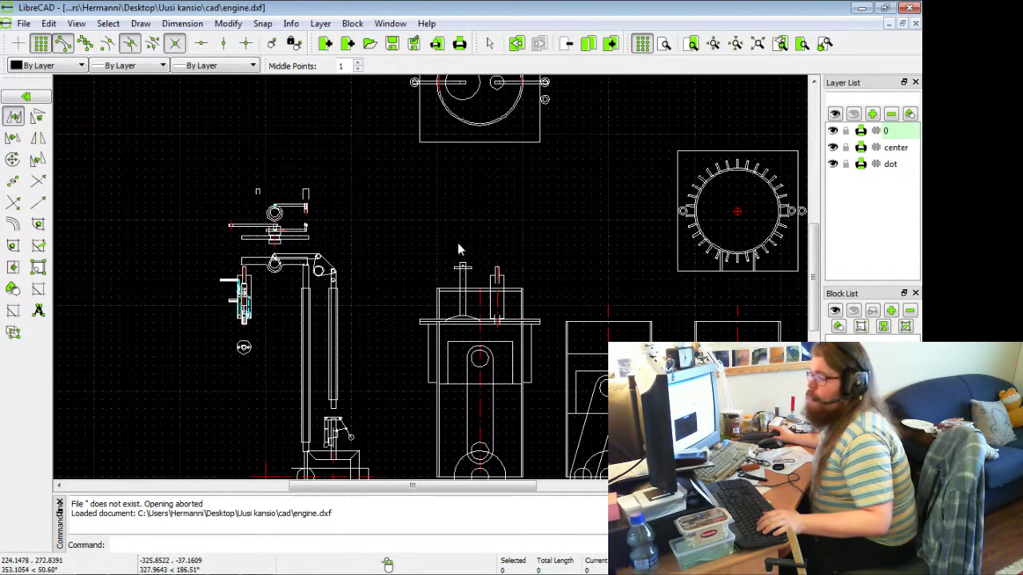
pyautogui.moveTo(459, 249); pyautogui.dragTo(512, 249, button='middle')
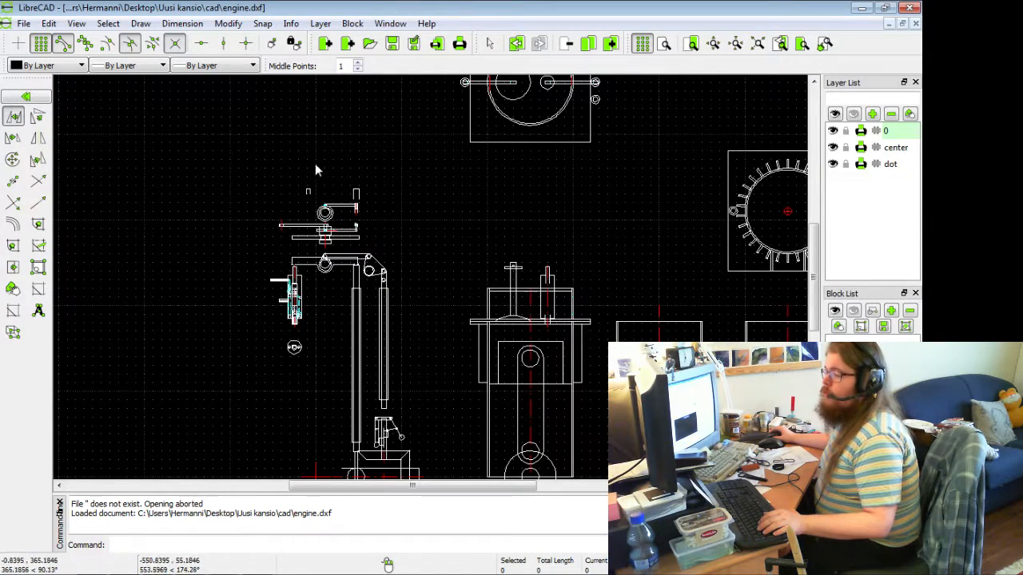
pyautogui.moveTo(350, 160); pyautogui.dragTo(373, 264, button='middle')
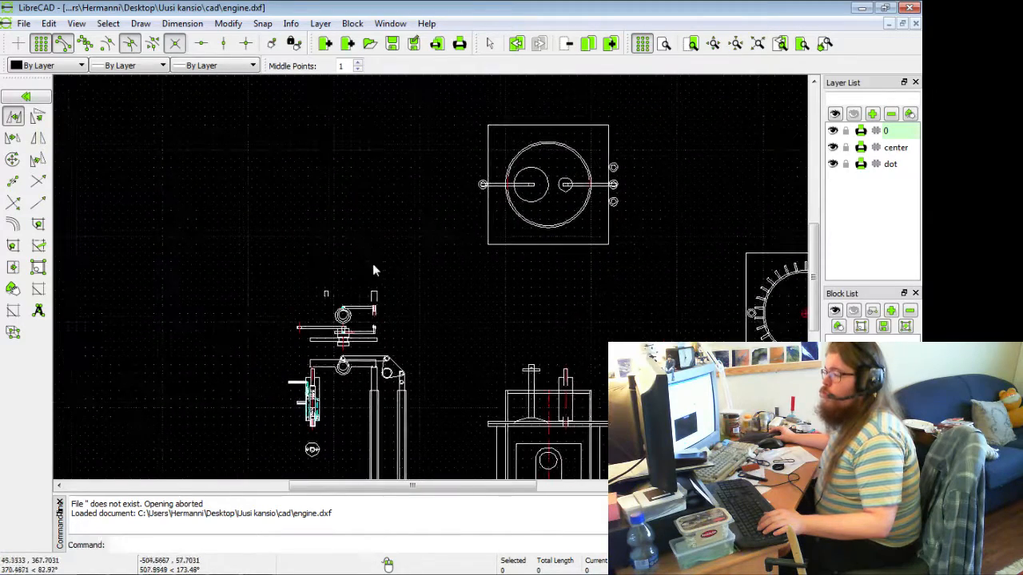
pyautogui.scroll(5, 365, 302)
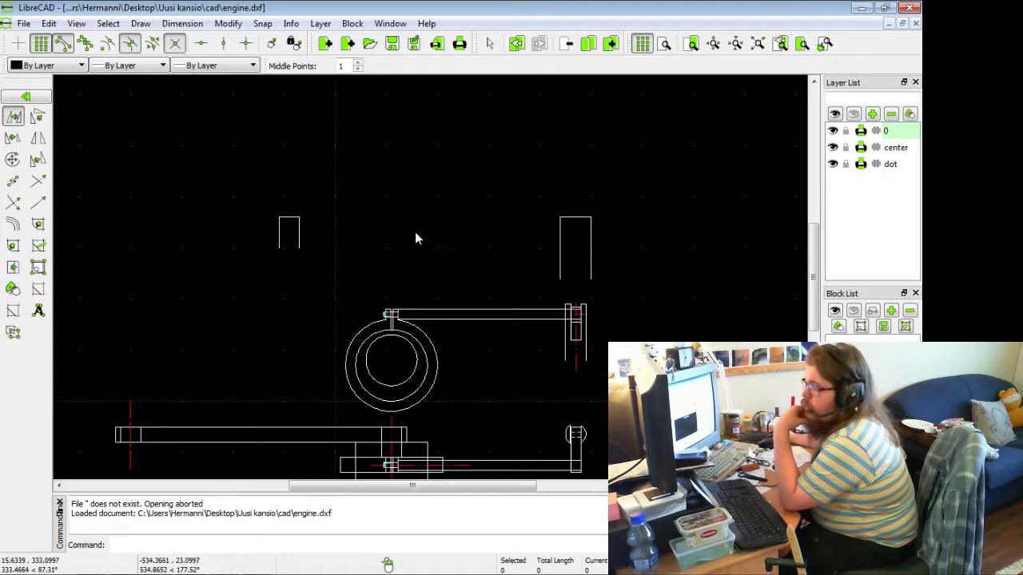
pyautogui.click(32, 98)
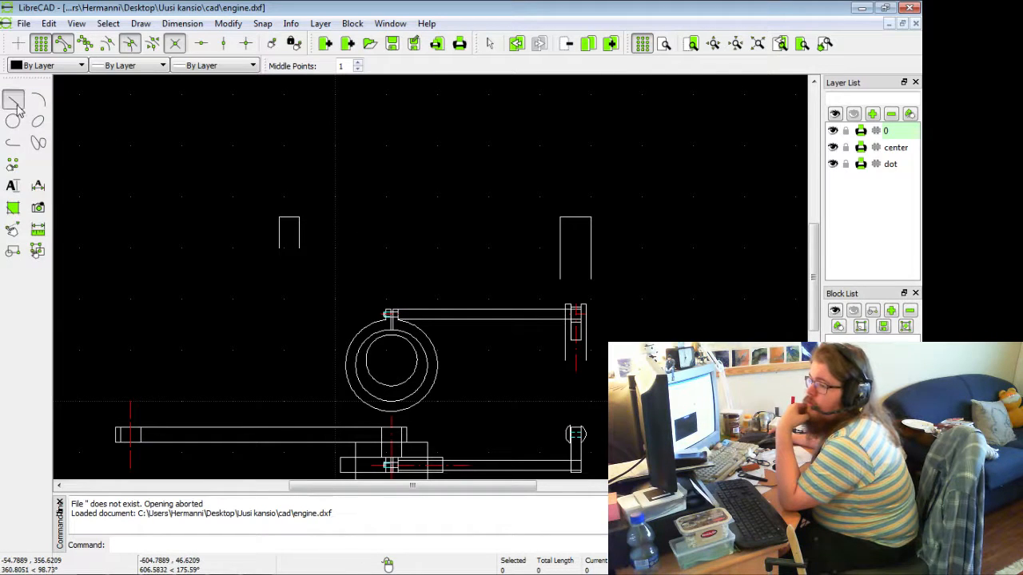
pyautogui.click(16, 108)
pyautogui.click(289, 217)
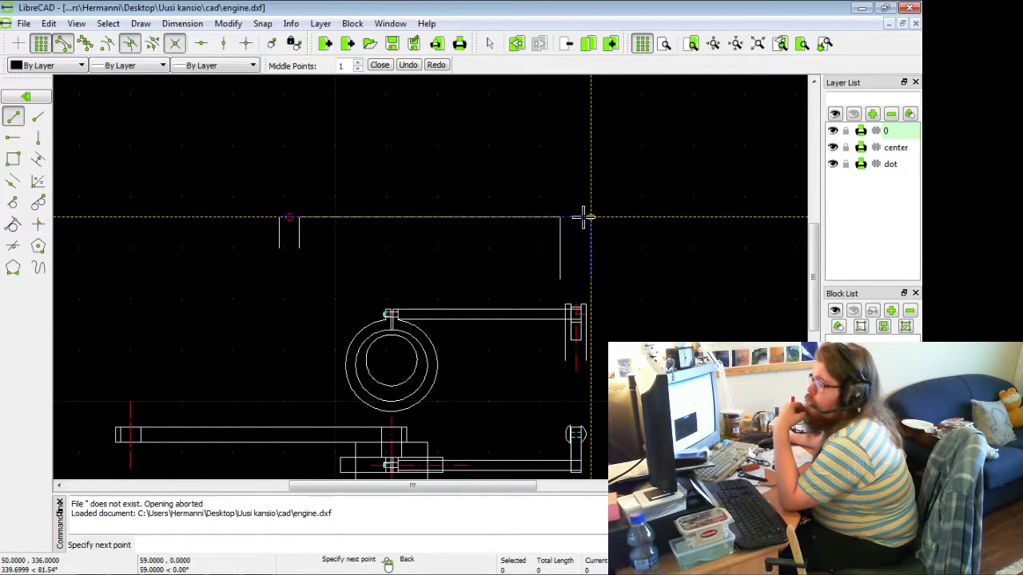
pyautogui.click(583, 217)
pyautogui.click(577, 217)
pyautogui.rightClick(577, 218)
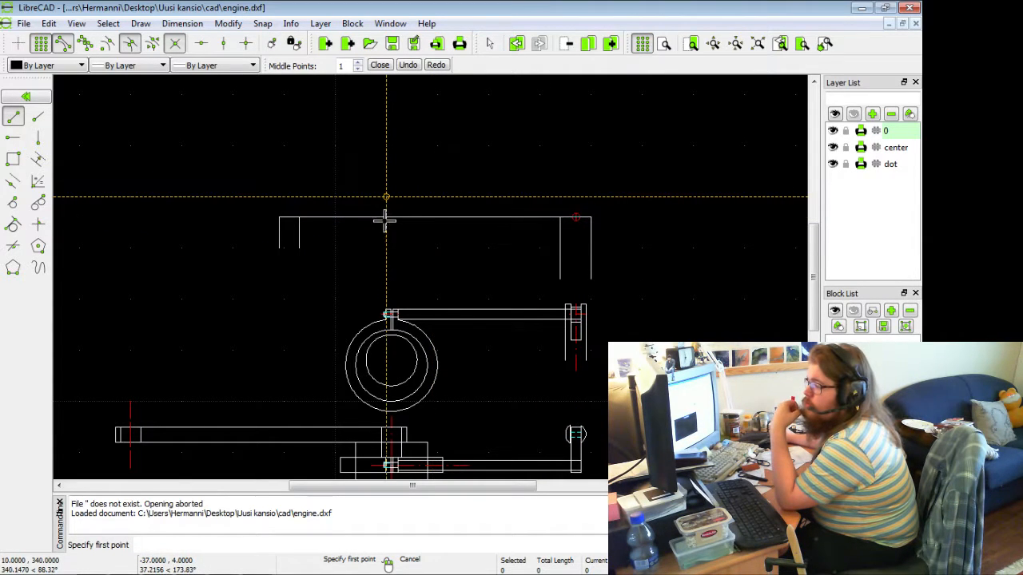
# - Make center the current layer and restrict line drawing to the vertical direction
pyautogui.click(893, 150)
pyautogui.click(433, 198)
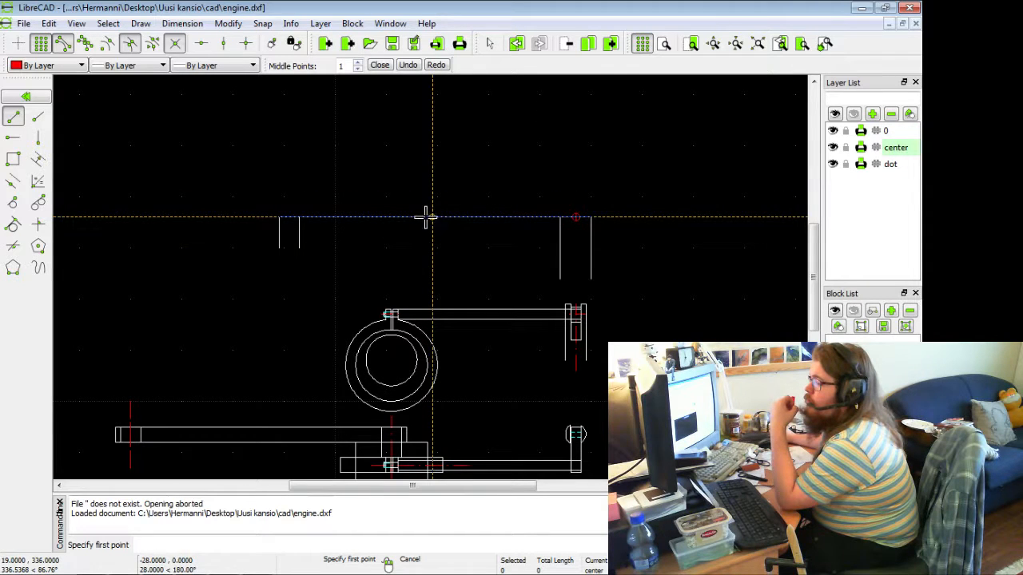
pyautogui.click(224, 43)
# - Try a vertical line 5 units upward from the midpoint of the new horizontal connecting line, and undo it
pyautogui.scroll(3, 479, 208)
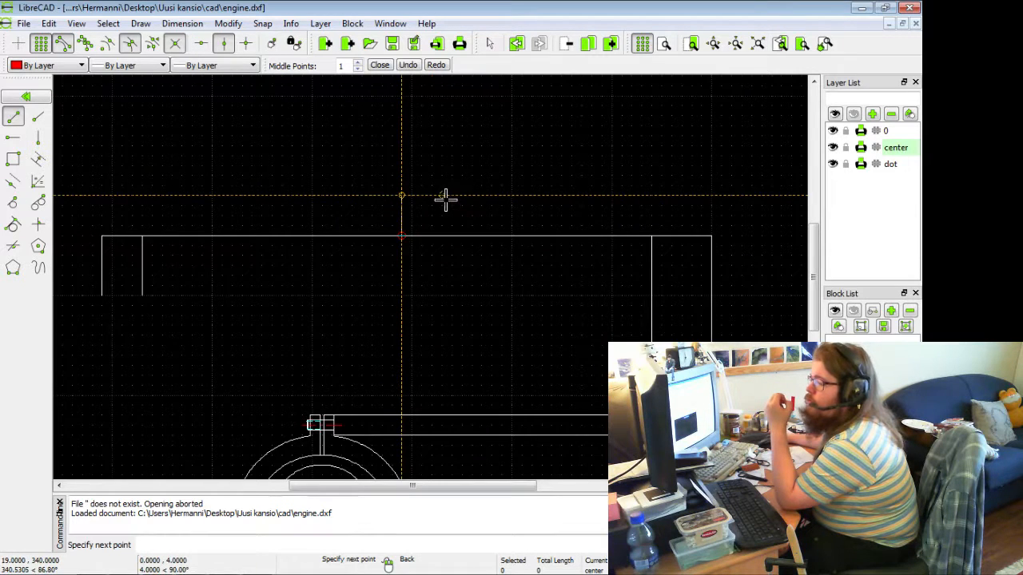
pyautogui.click(456, 185)
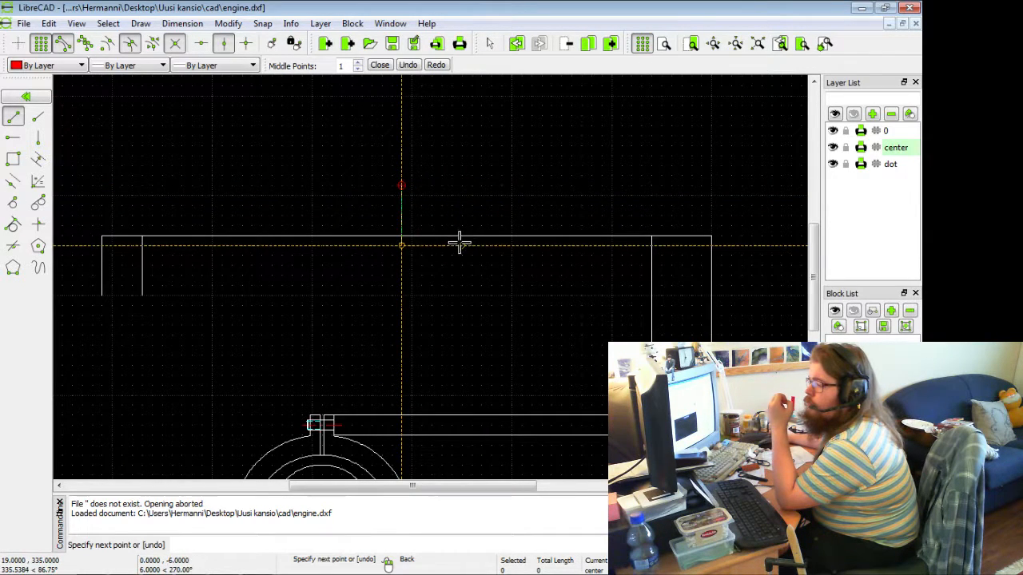
pyautogui.hotkey('ctrl', 'z')
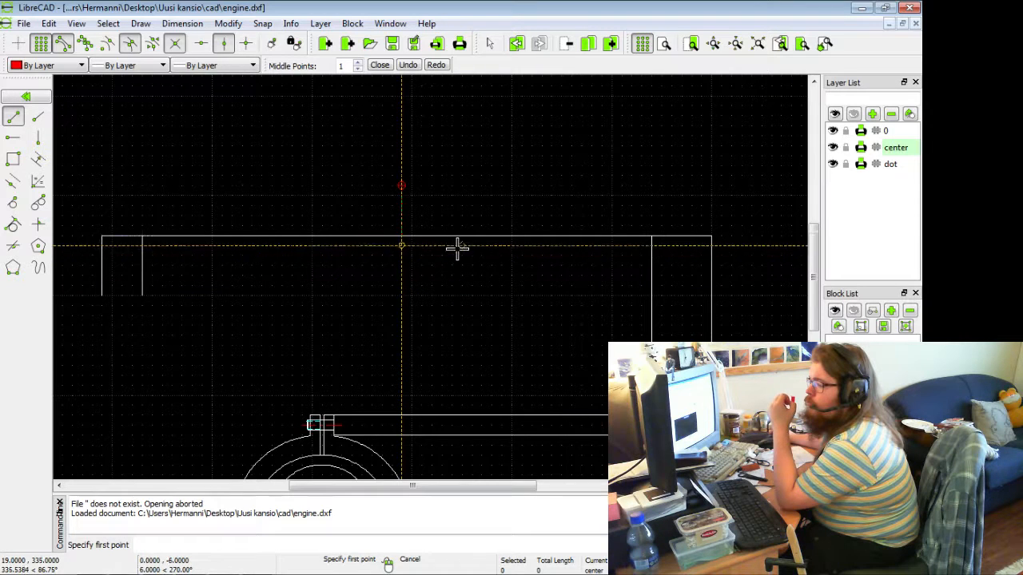
# - Draw a 10-unit vertical centre line crossing the midpoint of the horizontal connecting line, and lift the vertical drawing restriction
pyautogui.click(459, 286)
pyautogui.rightClick(491, 309)
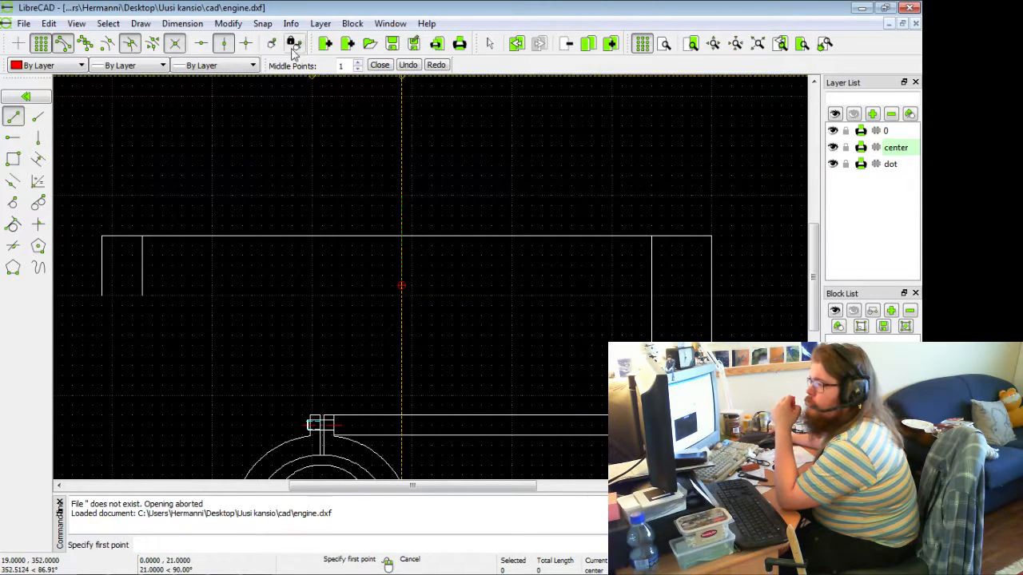
pyautogui.scroll(-3, 520, 214)
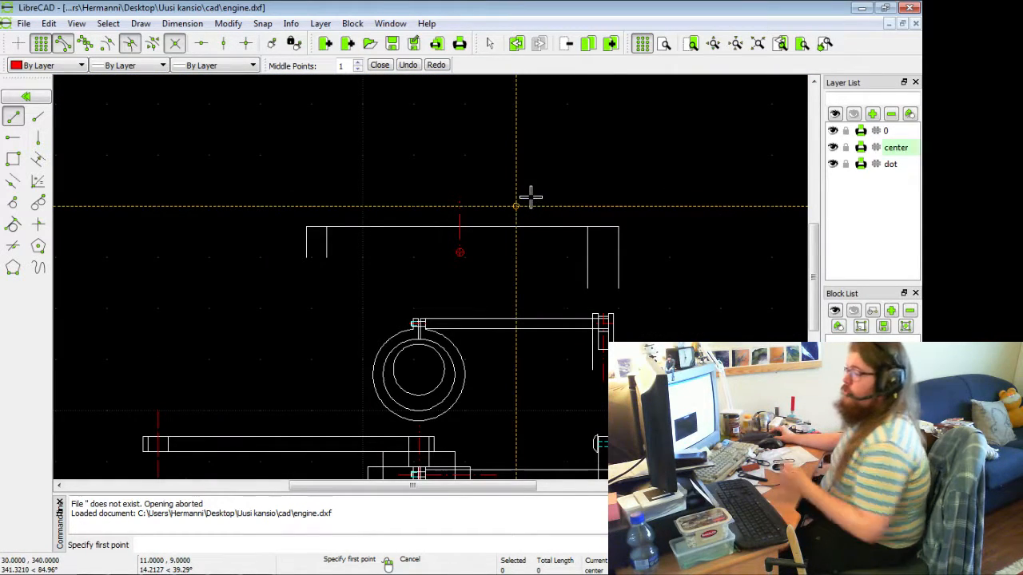
# - Delete the 56-unit horizontal line that joins the two open rectangles above the rocker arm views
pyautogui.click(31, 97)
pyautogui.click(381, 230)
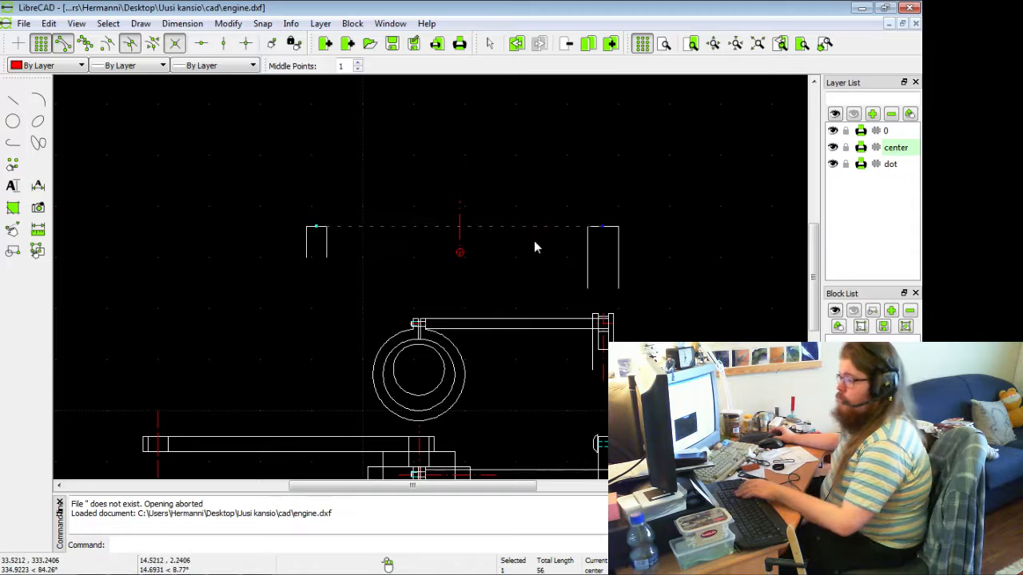
pyautogui.scroll(4, 535, 240)
pyautogui.scroll(2, 410, 202)
pyautogui.press('Delete')
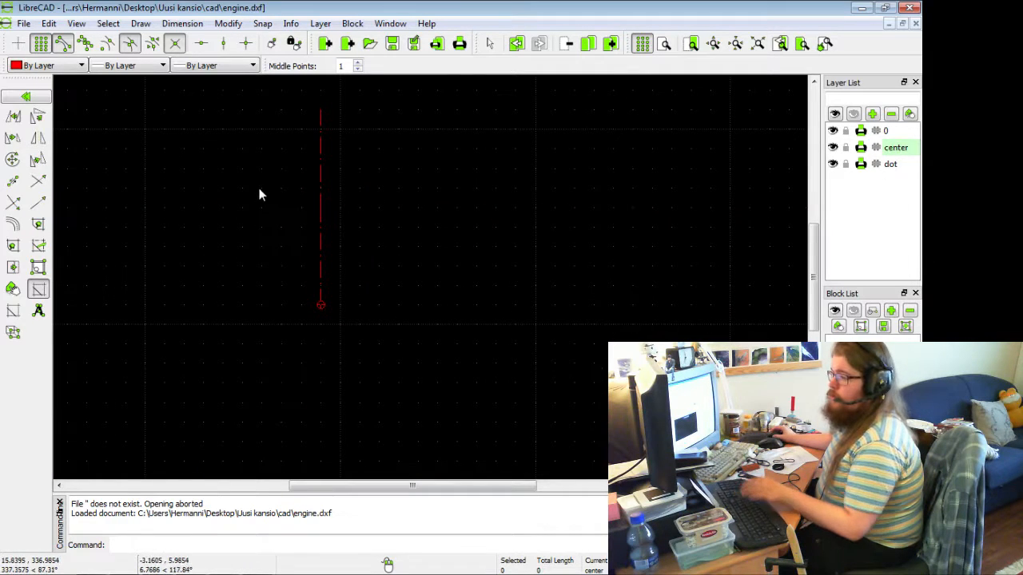
# - Draw an 8-unit horizontal centre line through the middle of the vertical centre line, forming a cross
pyautogui.click(12, 97)
pyautogui.doubleClick(15, 114)
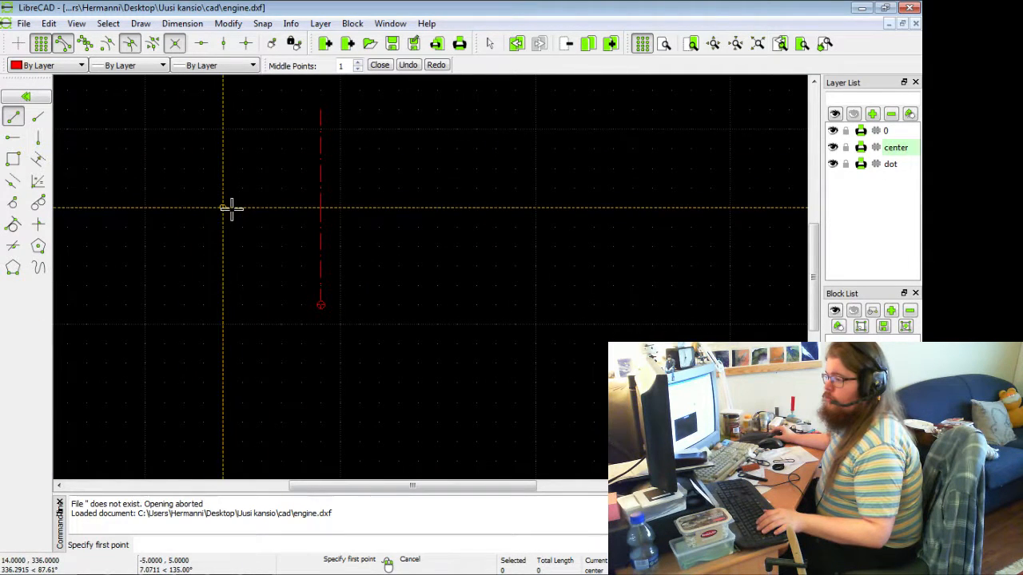
pyautogui.click(240, 207)
pyautogui.click(401, 208)
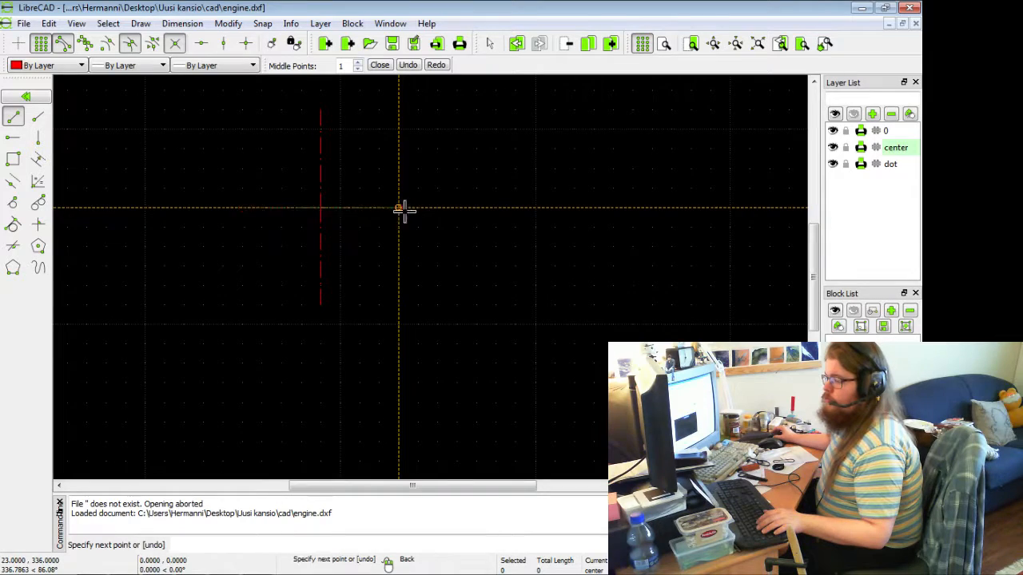
pyautogui.rightClick(484, 308)
# - Examine the rocker arm's clamp ring, lever and stacked shaft views, and their relation to the neighbouring engine views
pyautogui.scroll(-4, 484, 308)
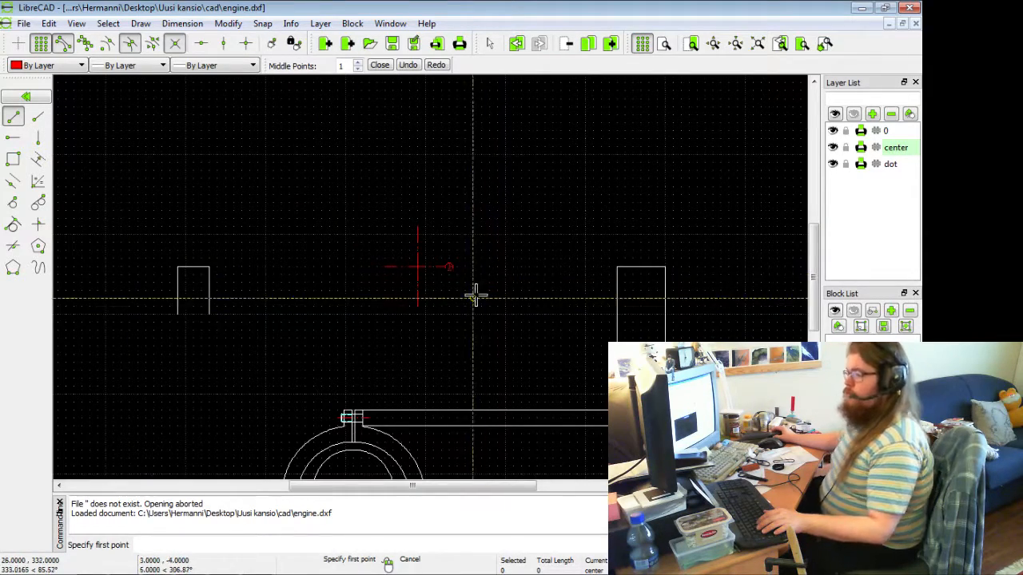
pyautogui.moveTo(452, 334); pyautogui.dragTo(484, 276, button='middle')
pyautogui.scroll(-2, 481, 269)
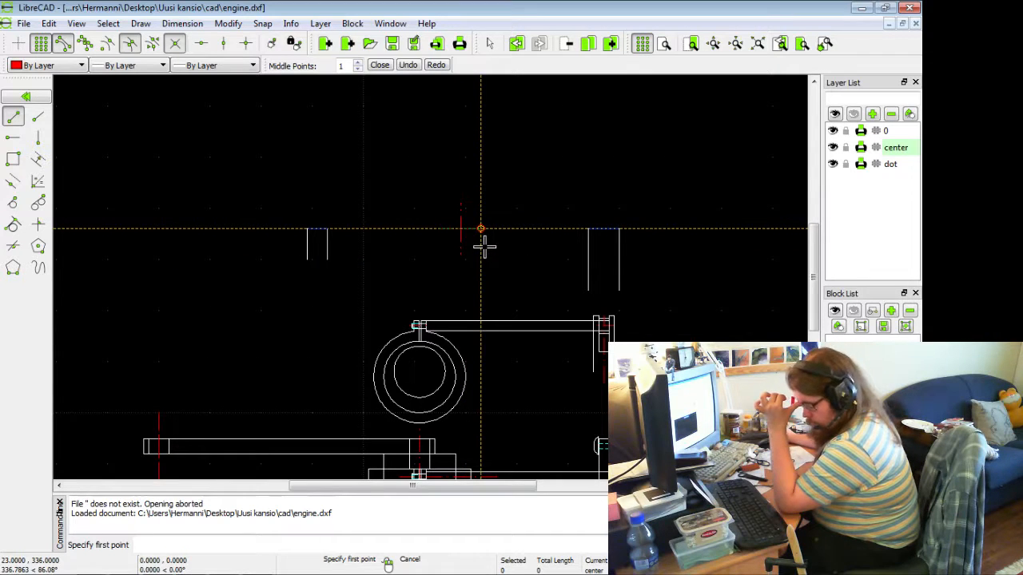
pyautogui.scroll(-3, 530, 231)
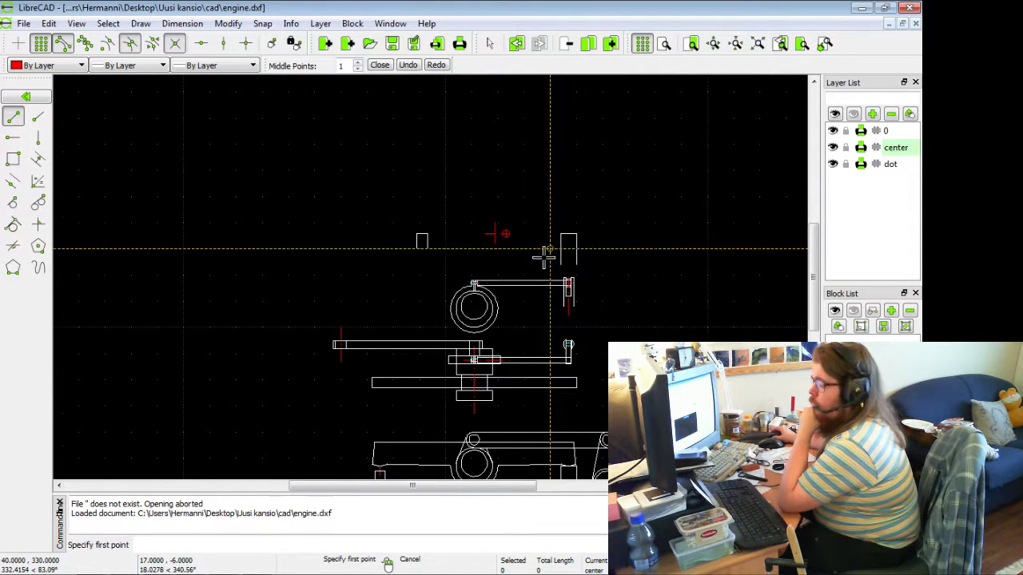
pyautogui.moveTo(540, 379)
pyautogui.mouseDown(button='middle')
pyautogui.moveTo(440, 354)
pyautogui.moveTo(423, 331)
pyautogui.mouseUp(button='middle')
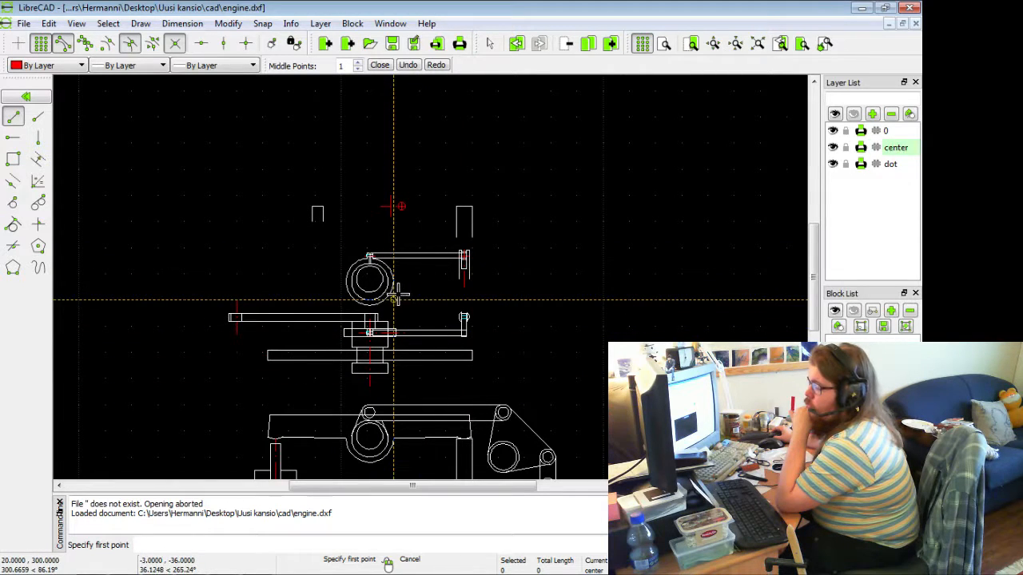
pyautogui.moveTo(394, 300); pyautogui.dragTo(422, 371, button='middle')
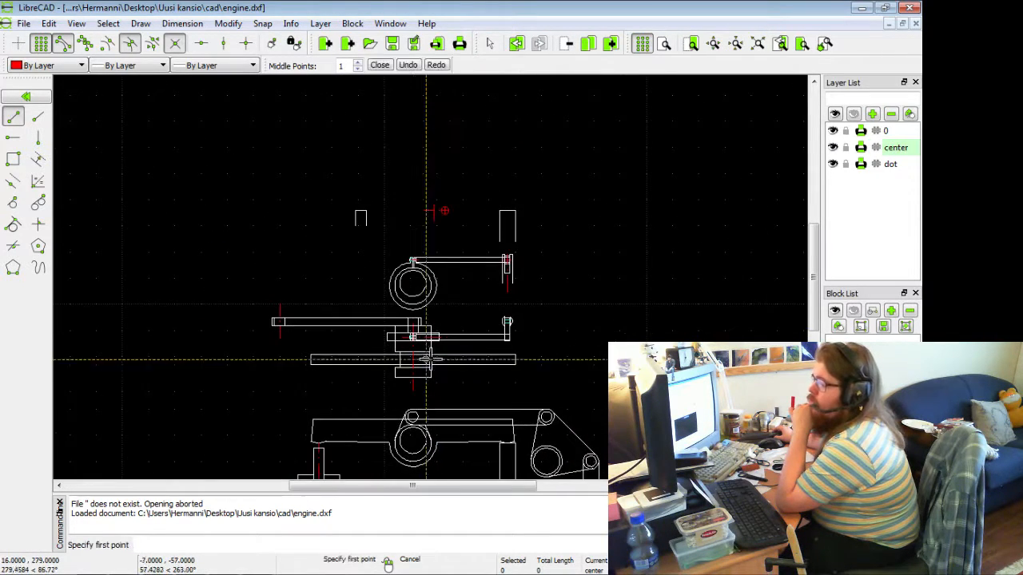
pyautogui.scroll(3, 422, 383)
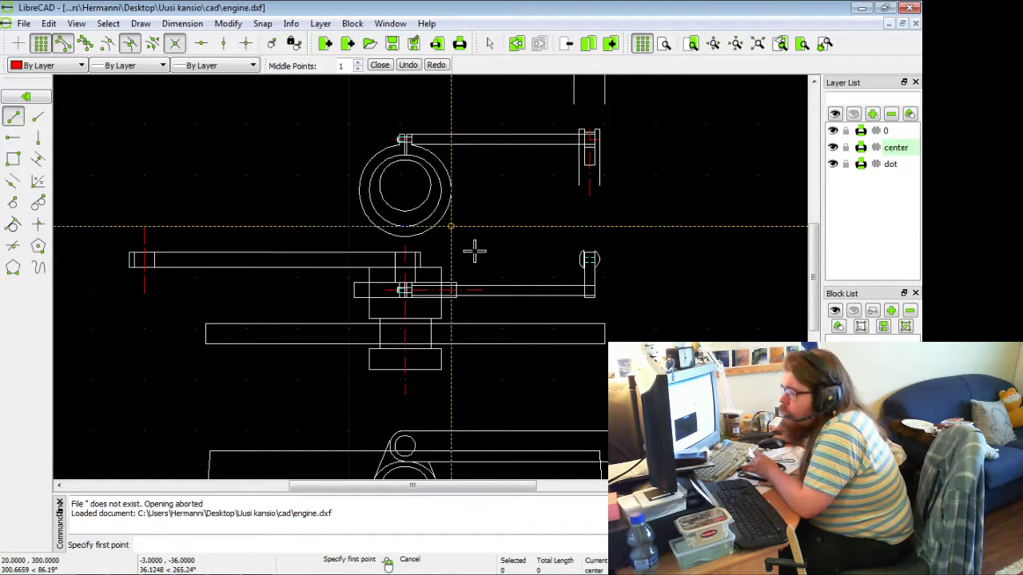
pyautogui.scroll(-4, 480, 309)
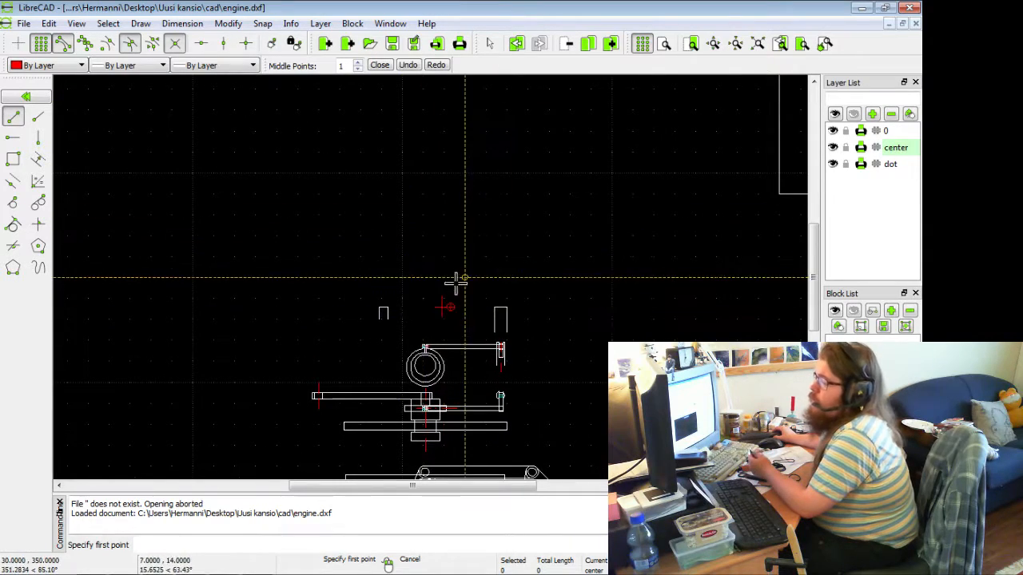
pyautogui.moveTo(456, 279); pyautogui.dragTo(457, 188, button='middle')
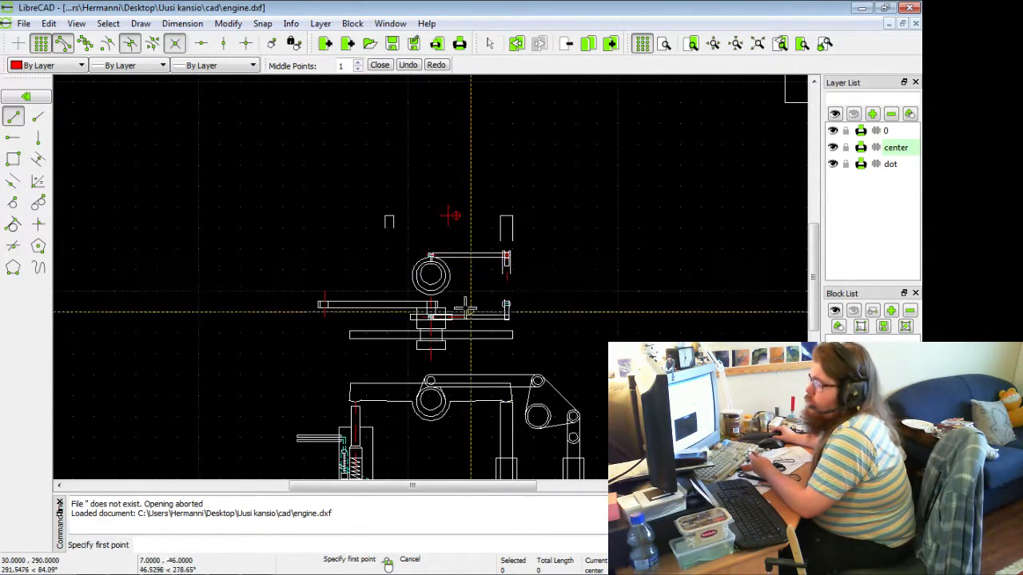
pyautogui.scroll(3, 450, 335)
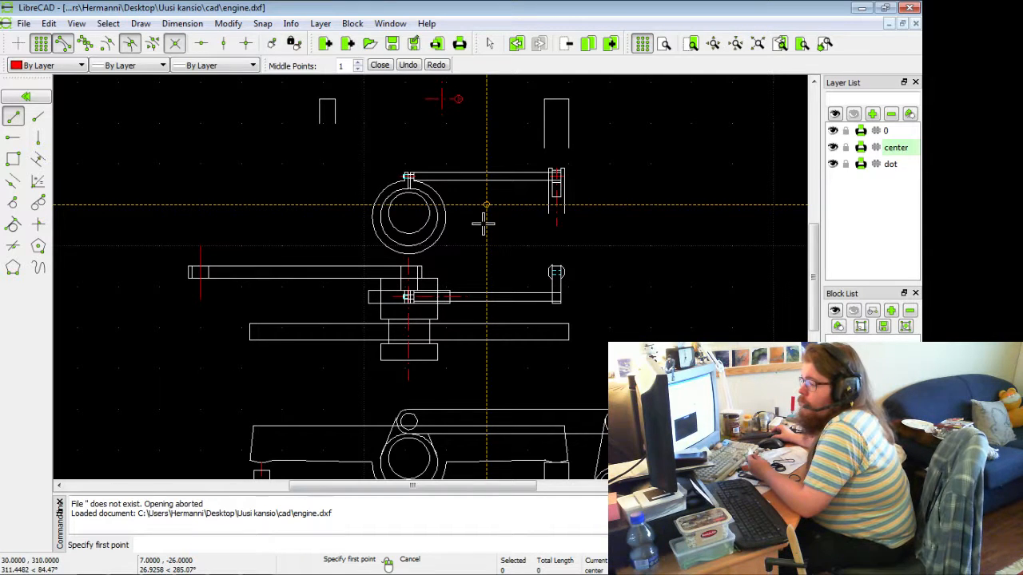
pyautogui.scroll(4, 383, 328)
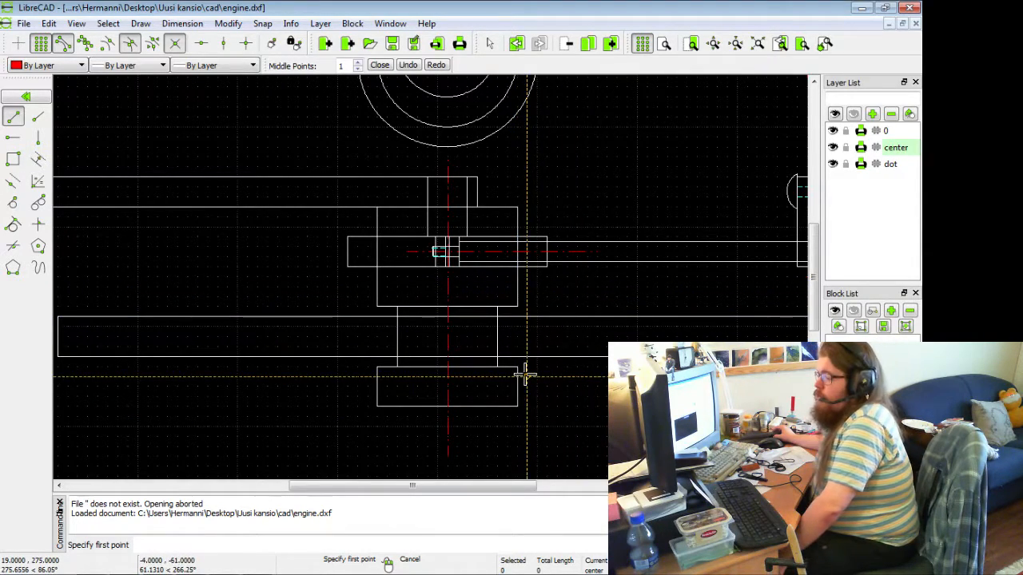
pyautogui.scroll(-6, 525, 376)
pyautogui.moveTo(511, 364)
pyautogui.mouseDown(button='middle')
pyautogui.moveTo(359, 360)
pyautogui.moveTo(289, 391)
pyautogui.moveTo(236, 370)
pyautogui.moveTo(223, 272)
pyautogui.mouseUp(button='middle')
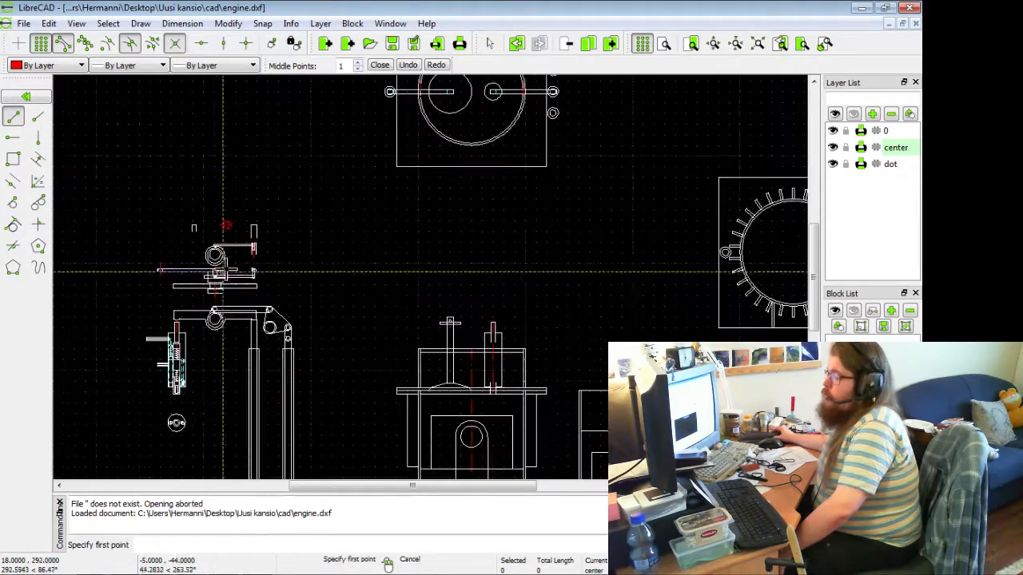
pyautogui.moveTo(375, 346); pyautogui.dragTo(426, 350, button='middle')
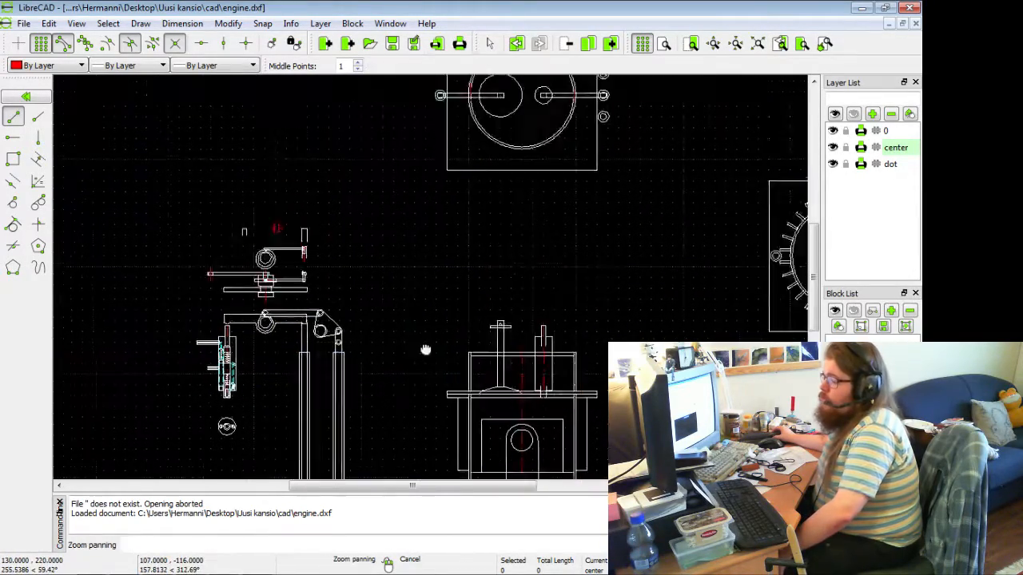
pyautogui.scroll(9, 407, 304)
pyautogui.moveTo(391, 263); pyautogui.dragTo(450, 350, button='middle')
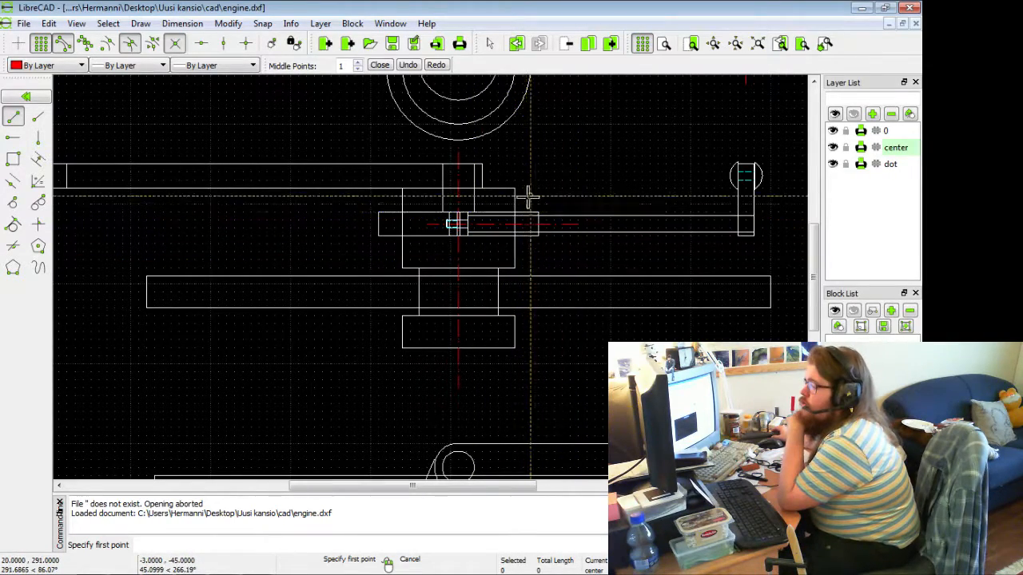
pyautogui.moveTo(527, 196)
pyautogui.mouseDown(button='middle')
pyautogui.moveTo(499, 384)
pyautogui.moveTo(495, 324)
pyautogui.mouseUp(button='middle')
pyautogui.scroll(-2, 498, 386)
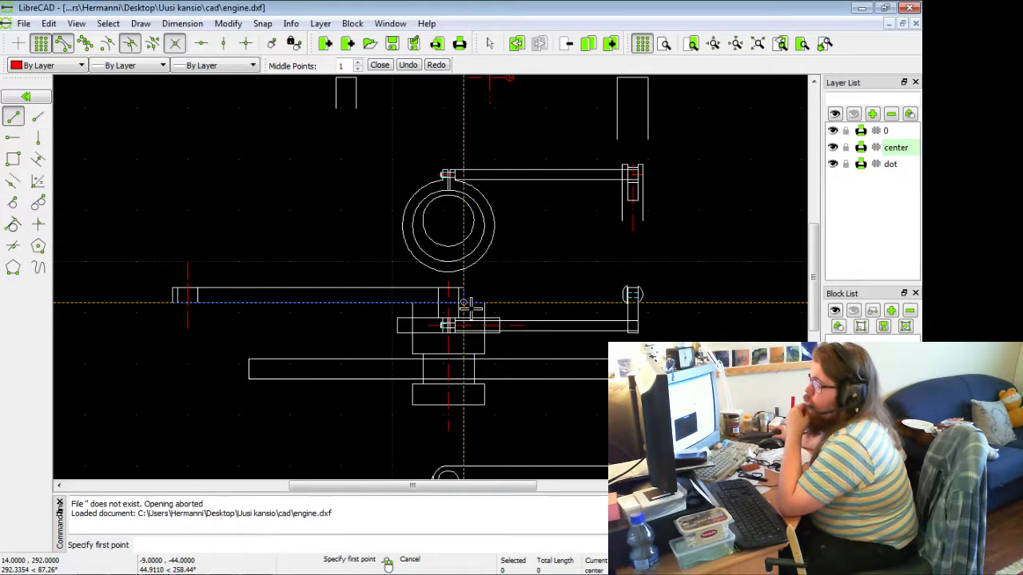
pyautogui.moveTo(501, 247)
pyautogui.mouseDown(button='middle')
pyautogui.moveTo(462, 285)
pyautogui.moveTo(456, 320)
pyautogui.moveTo(419, 158)
pyautogui.mouseUp(button='middle')
pyautogui.moveTo(423, 268); pyautogui.dragTo(423, 157, button='middle')
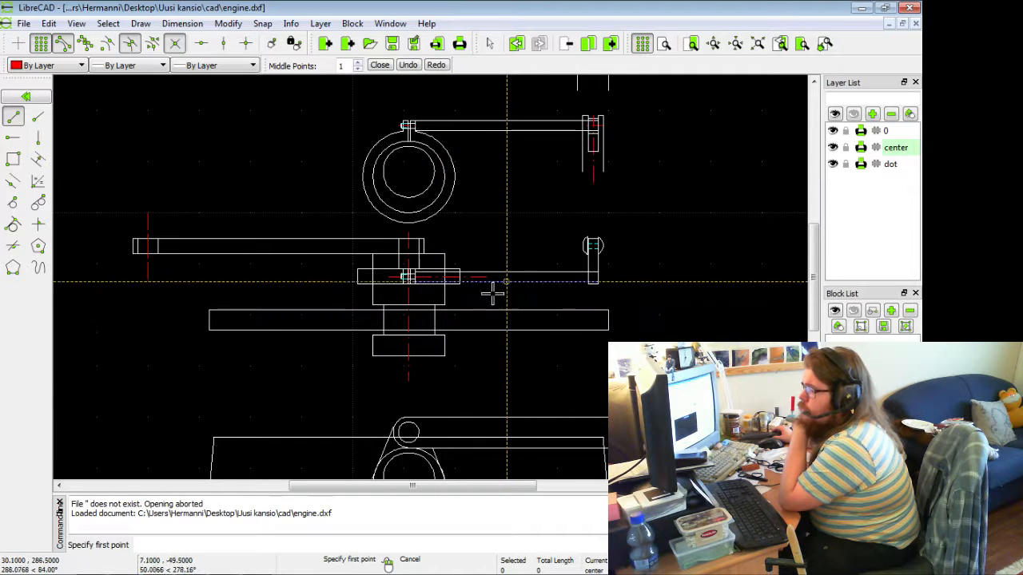
pyautogui.moveTo(454, 114); pyautogui.dragTo(468, 365, button='middle')
pyautogui.moveTo(429, 302); pyautogui.dragTo(430, 206, button='middle')
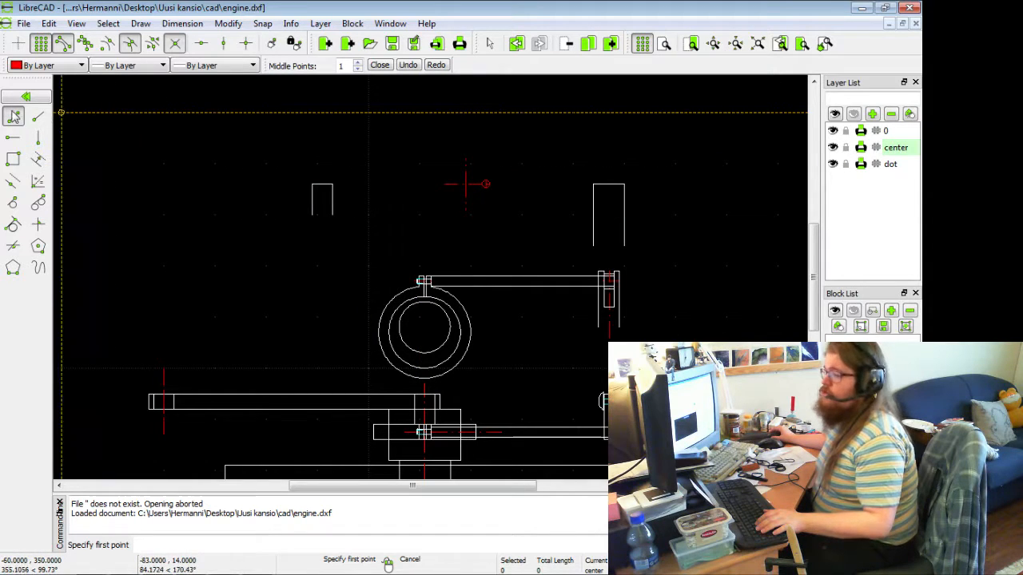
pyautogui.scroll(4, 424, 341)
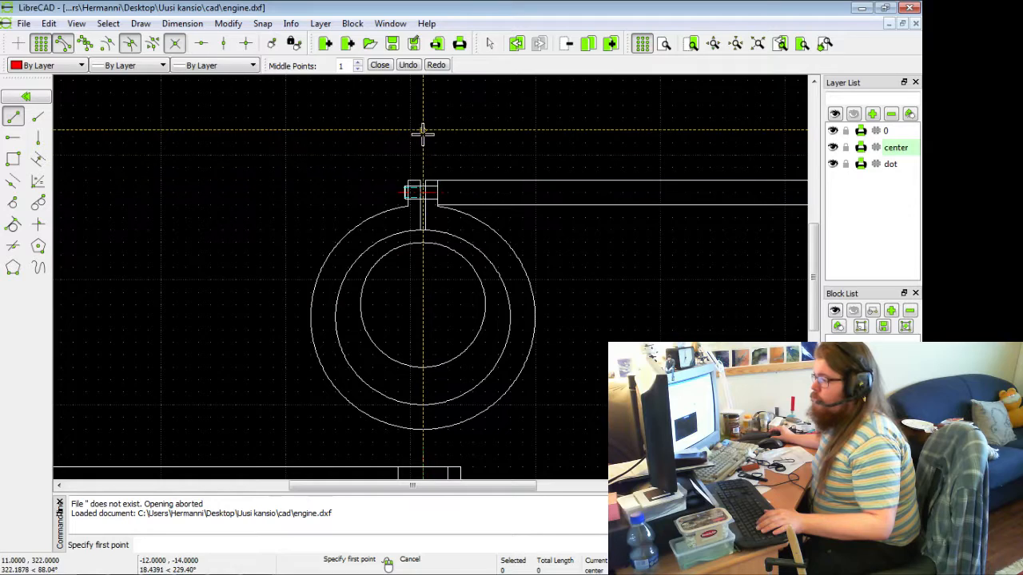
pyautogui.moveTo(423, 130); pyautogui.dragTo(407, 354, button='middle')
pyautogui.scroll(-2, 408, 359)
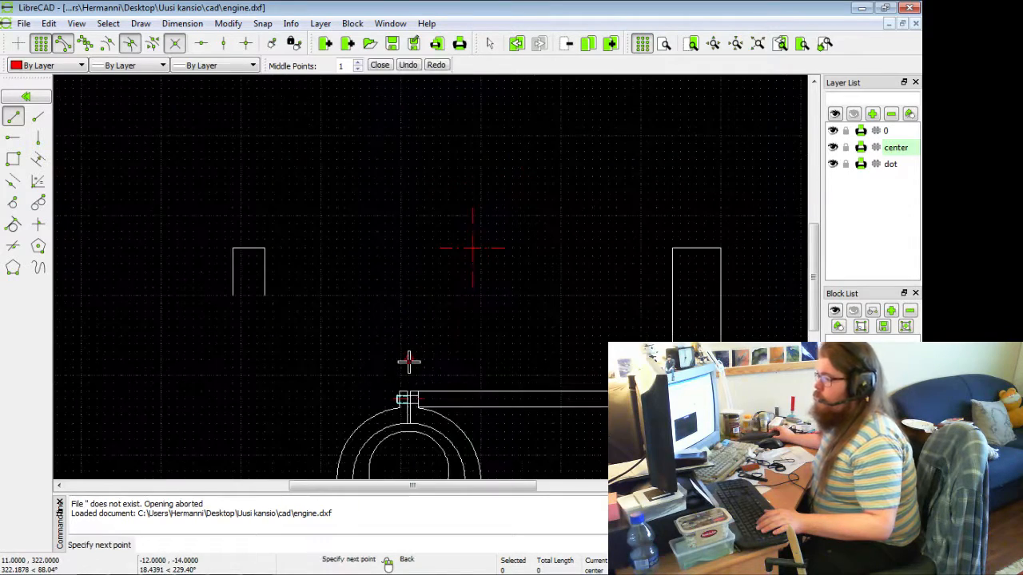
pyautogui.rightClick(408, 284)
pyautogui.scroll(-5, 407, 279)
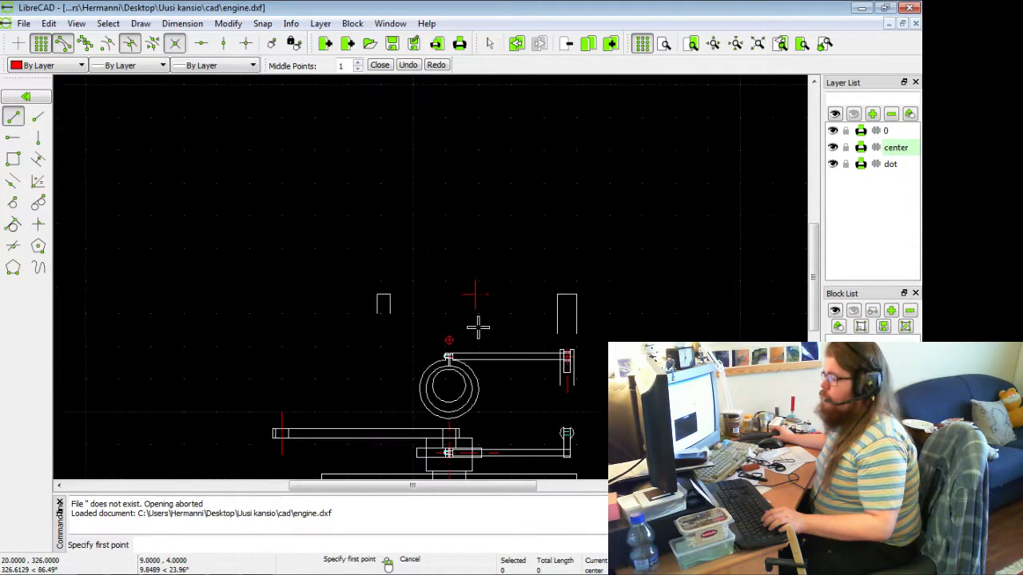
pyautogui.moveTo(478, 339)
pyautogui.mouseDown(button='middle')
pyautogui.moveTo(477, 240)
pyautogui.moveTo(447, 228)
pyautogui.moveTo(448, 165)
pyautogui.moveTo(448, 288)
pyautogui.moveTo(439, 336)
pyautogui.moveTo(427, 334)
pyautogui.mouseUp(button='middle')
pyautogui.scroll(3, 429, 311)
pyautogui.moveTo(411, 203); pyautogui.dragTo(408, 263, button='middle')
pyautogui.scroll(4, 409, 263)
pyautogui.scroll(-3, 428, 287)
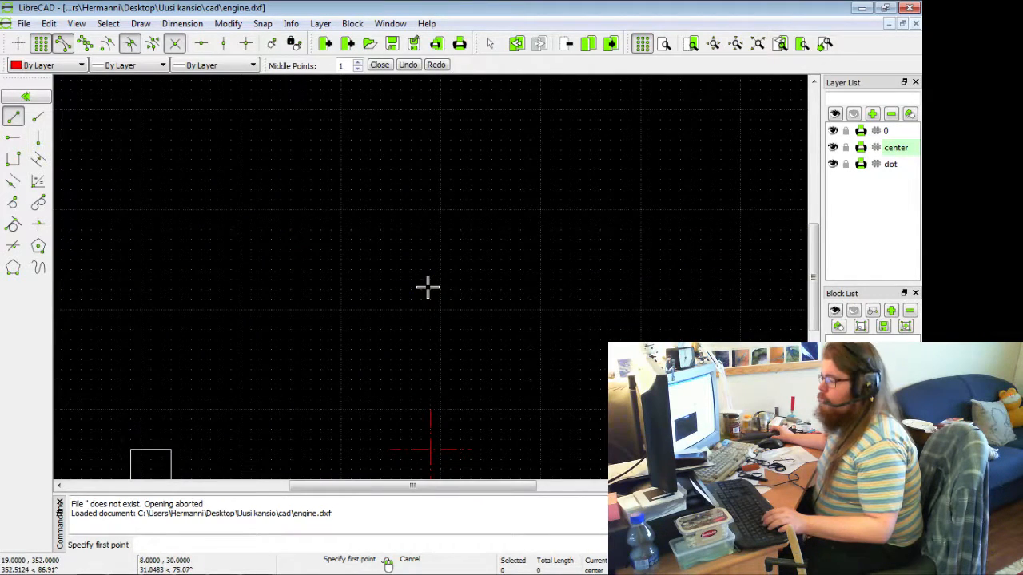
# - Check the size of the lowest block below the long bar in the shaft view by spanning its corners with the Rectangle tool
pyautogui.click(6, 163)
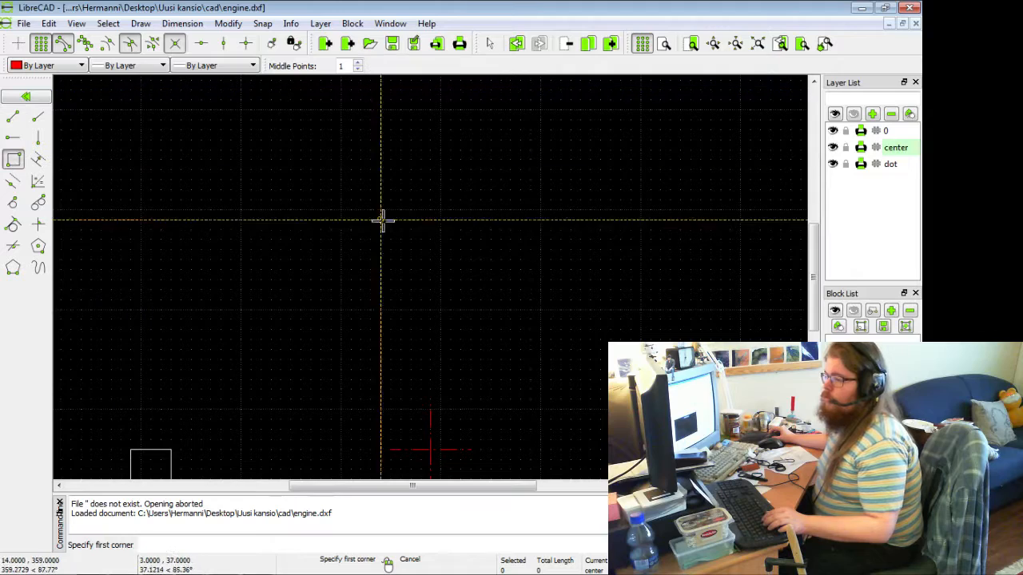
pyautogui.scroll(-3, 392, 343)
pyautogui.moveTo(361, 432); pyautogui.dragTo(389, 269, button='middle')
pyautogui.moveTo(409, 315); pyautogui.dragTo(410, 117, button='middle')
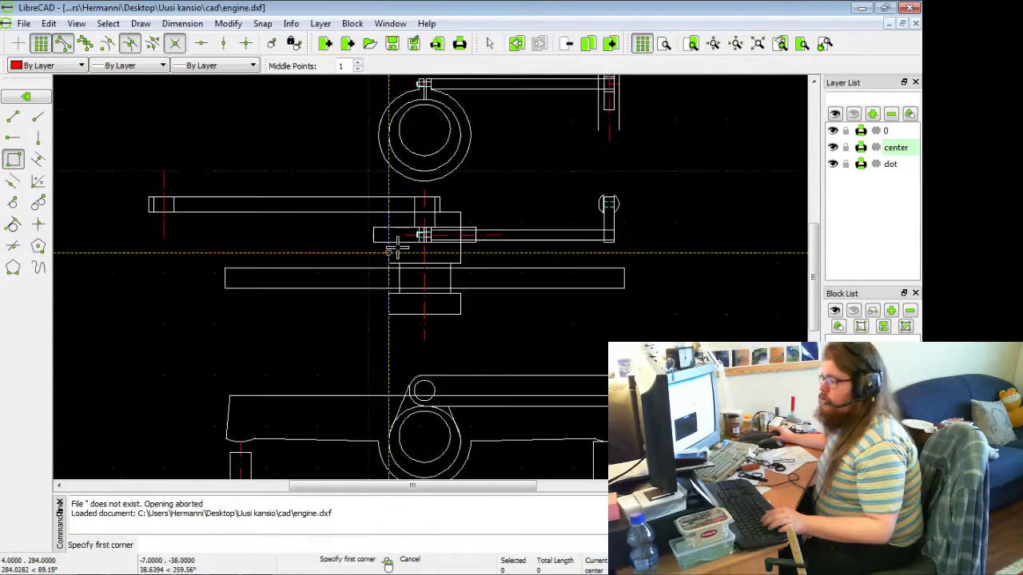
pyautogui.click(389, 292)
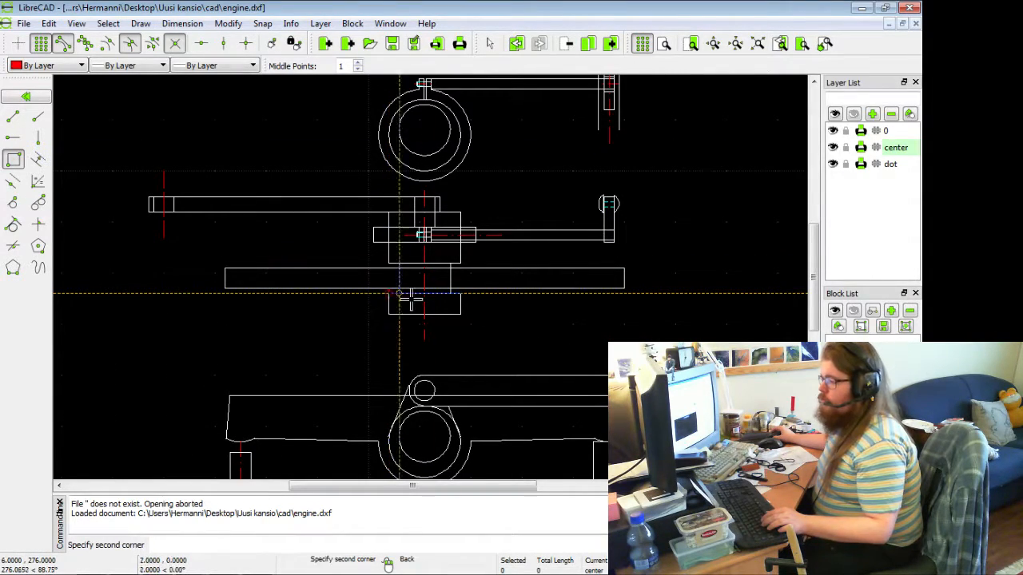
pyautogui.click(461, 313)
pyautogui.moveTo(501, 136); pyautogui.dragTo(469, 438, button='middle')
pyautogui.scroll(4, 423, 243)
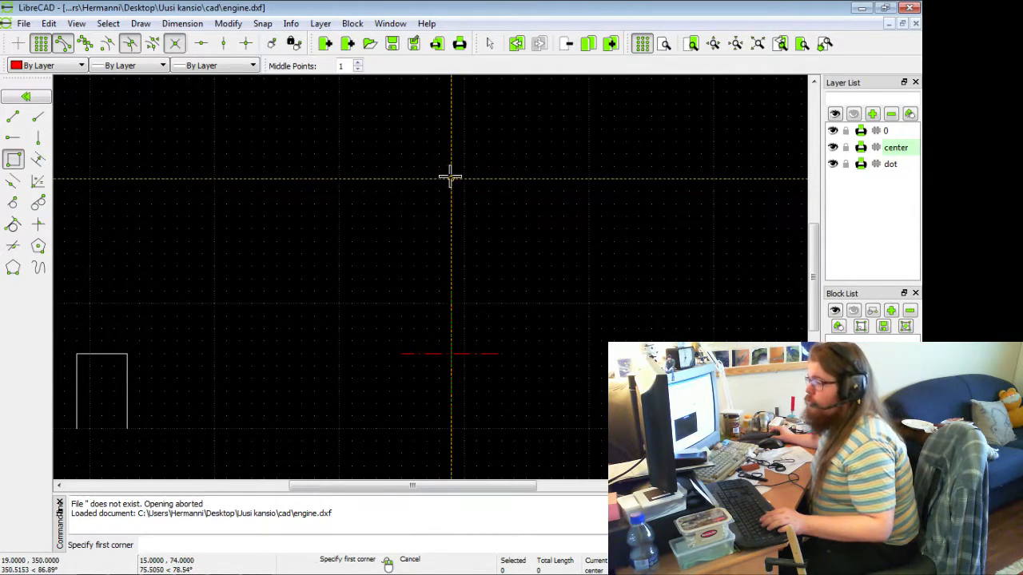
pyautogui.click(452, 179)
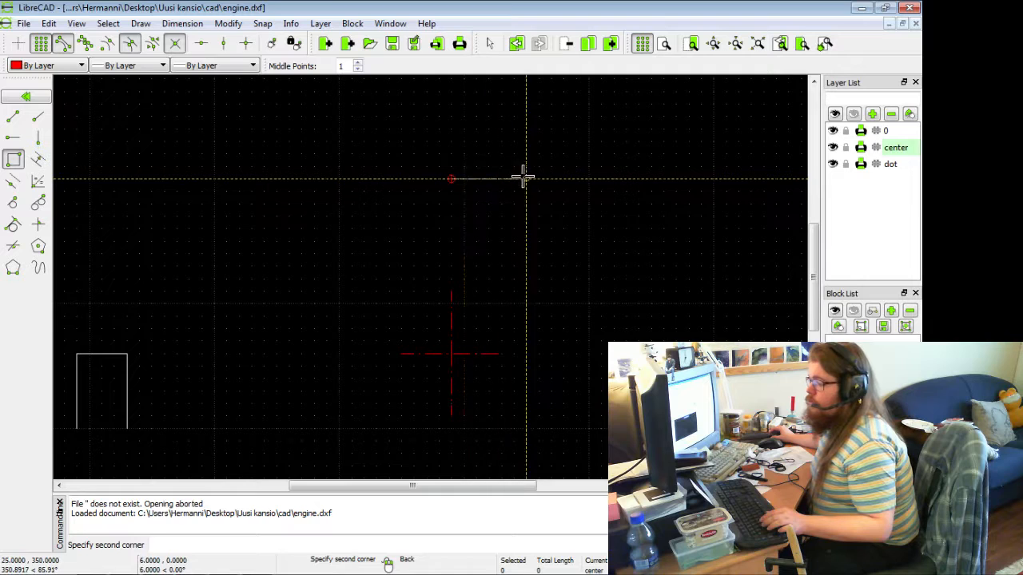
pyautogui.rightClick(604, 178)
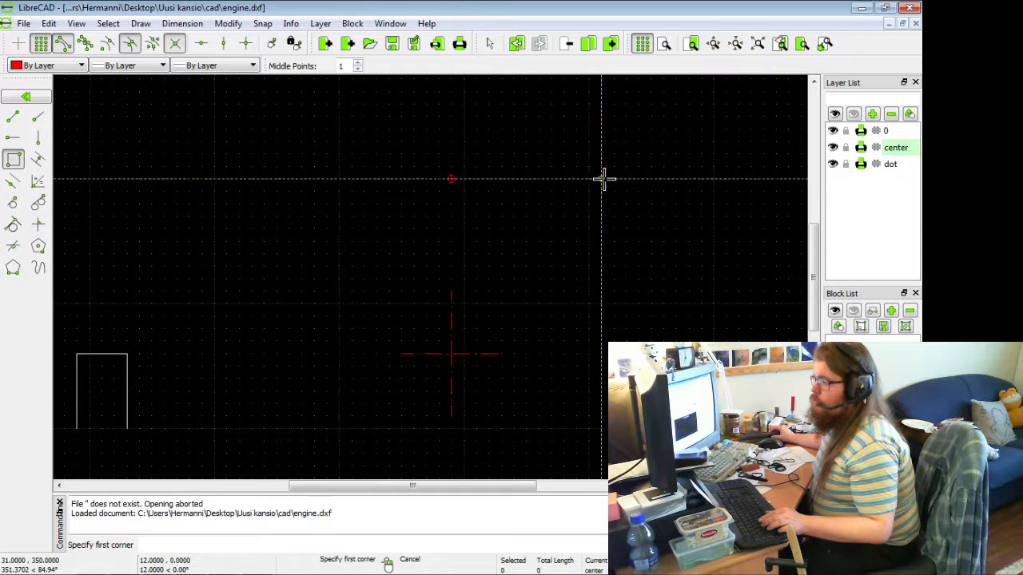
pyautogui.click(601, 178)
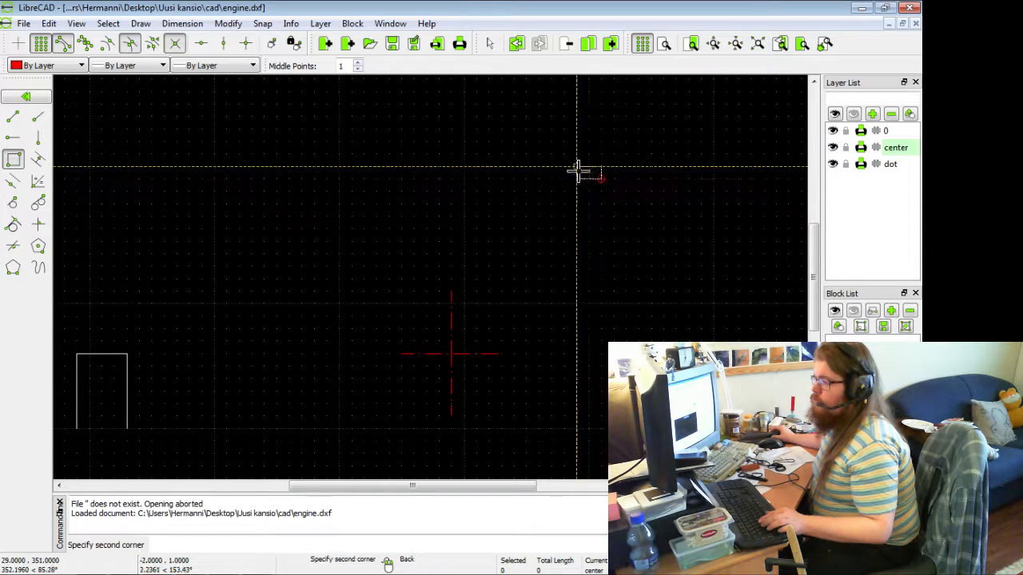
pyautogui.rightClick(303, 126)
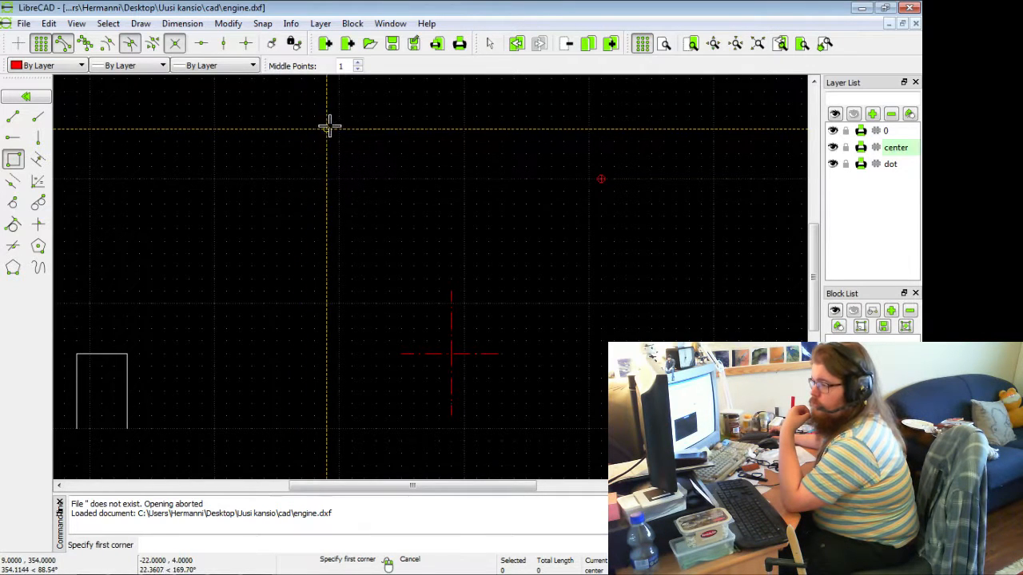
# - Try to draw a 14 by 4 unit rectangle on the center layer, centred above the centre-line cross
pyautogui.click(451, 183)
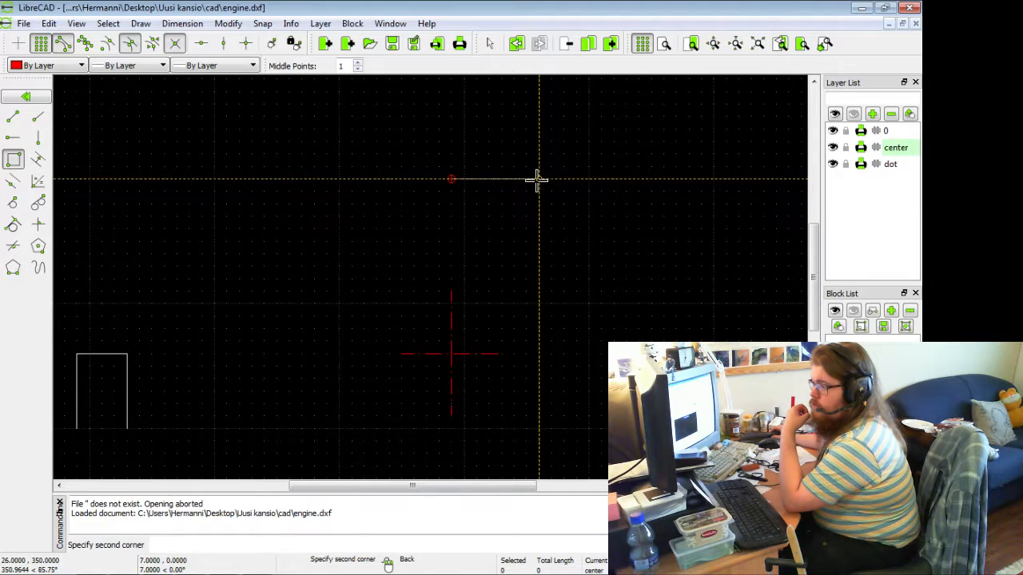
pyautogui.rightClick(534, 179)
pyautogui.click(539, 179)
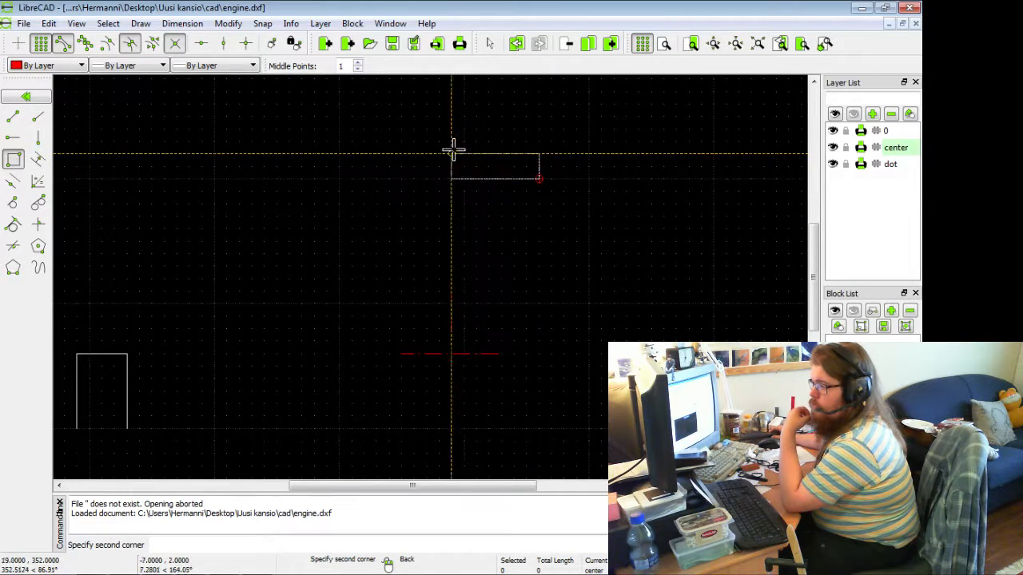
pyautogui.click(364, 128)
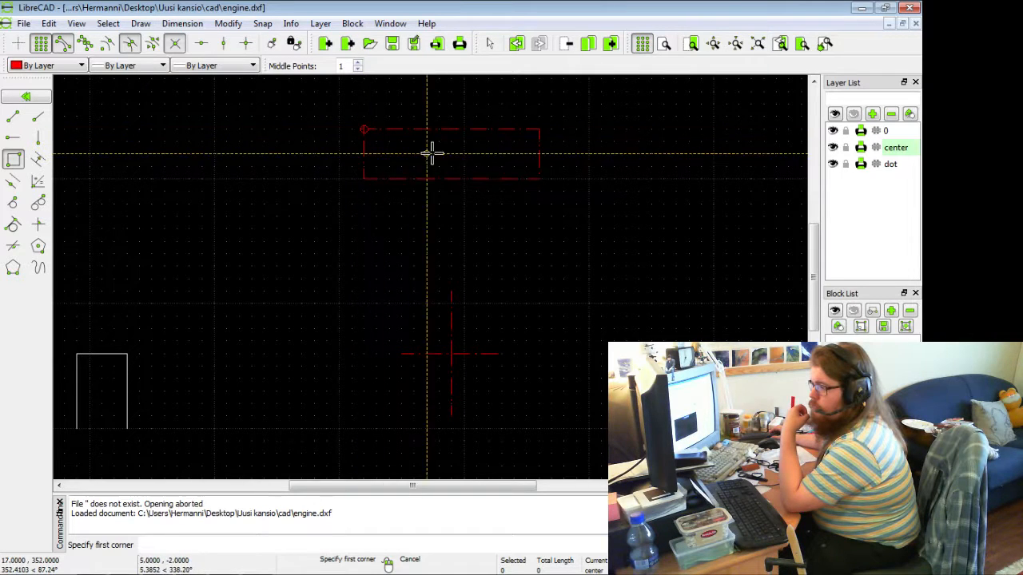
# - Make layer 0 current, undo the red rectangle and redraw it 14 by 4 units on layer 0, centred above the centre-line cross
pyautogui.click(895, 131)
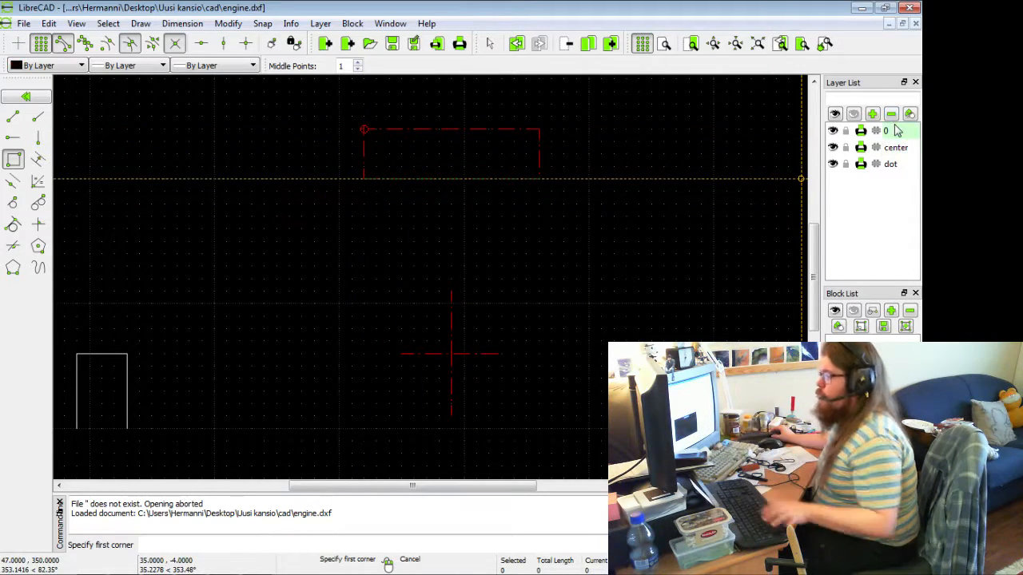
pyautogui.hotkey('ctrl', 'z')
pyautogui.click(541, 179)
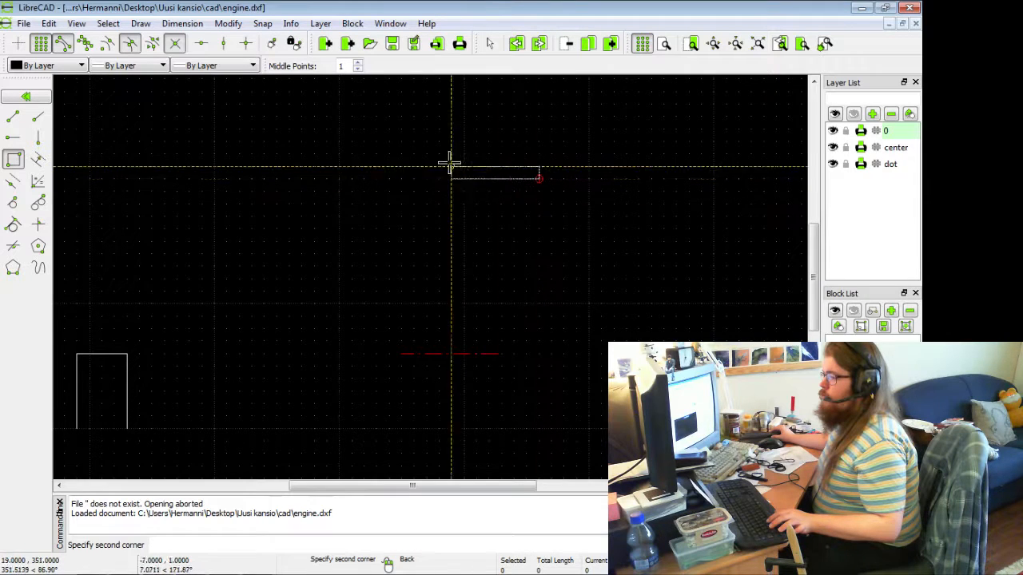
pyautogui.hotkey('ctrl', 'z')
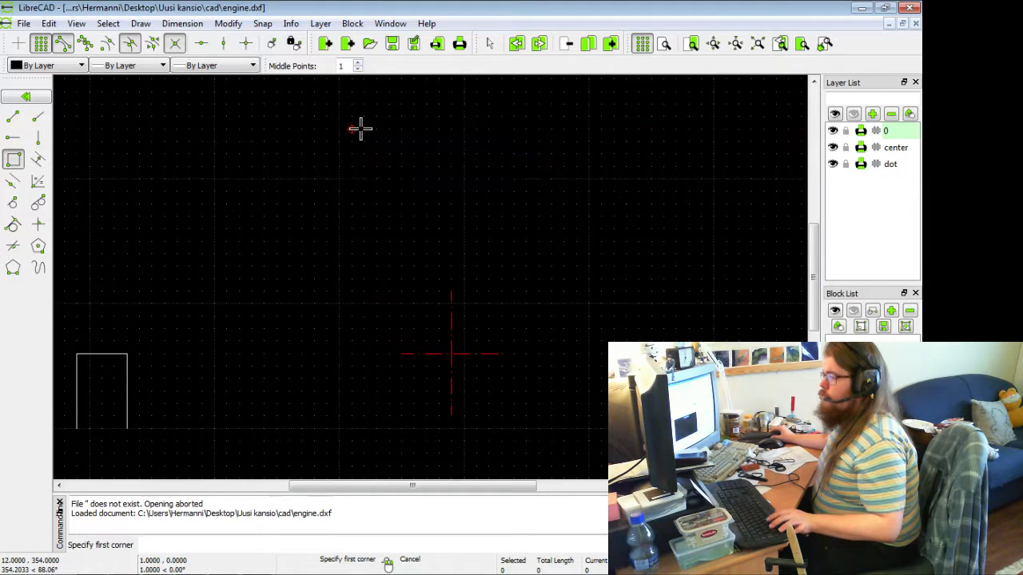
pyautogui.click(364, 129)
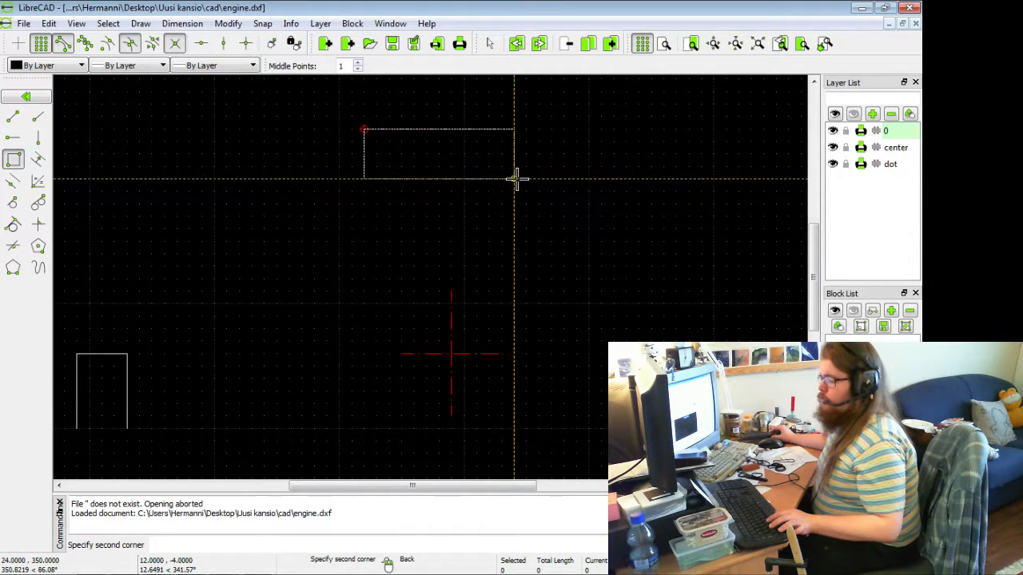
pyautogui.click(536, 179)
# - Check the size of the narrow section crossing the long bar in the shaft view by spanning its diagonal with the Line tool
pyautogui.press('l')
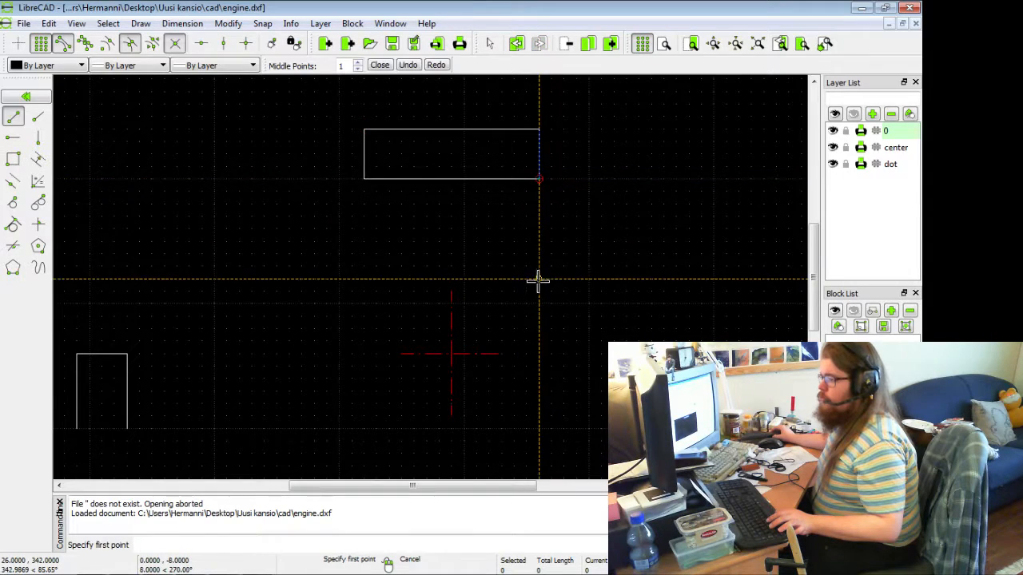
pyautogui.moveTo(450, 178); pyautogui.dragTo(411, 395, button='middle')
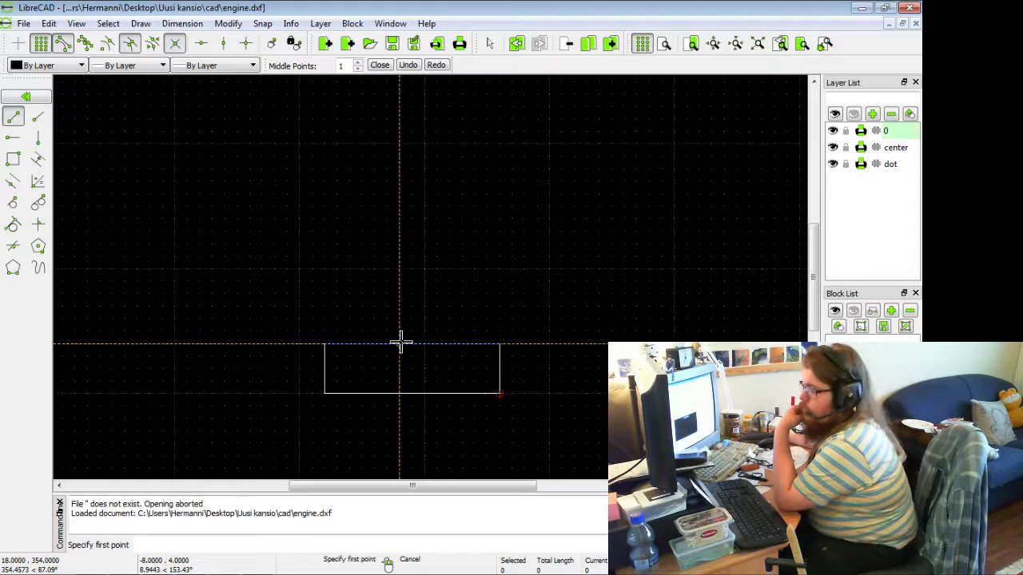
pyautogui.scroll(-3, 397, 384)
pyautogui.moveTo(390, 420); pyautogui.dragTo(451, 134, button='middle')
pyautogui.moveTo(421, 296); pyautogui.dragTo(463, 90, button='middle')
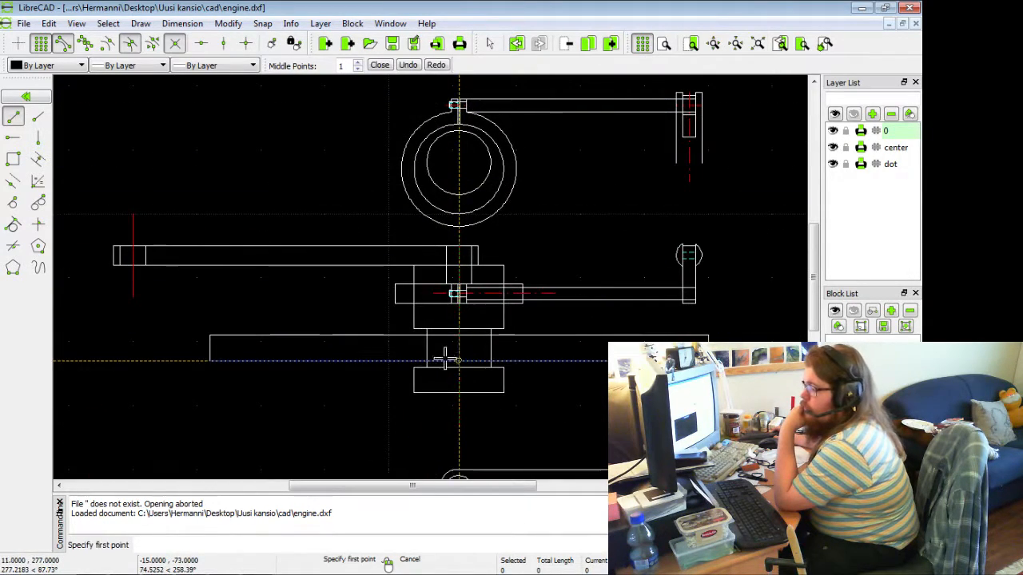
pyautogui.moveTo(444, 358); pyautogui.dragTo(410, 272, button='middle')
pyautogui.click(393, 249)
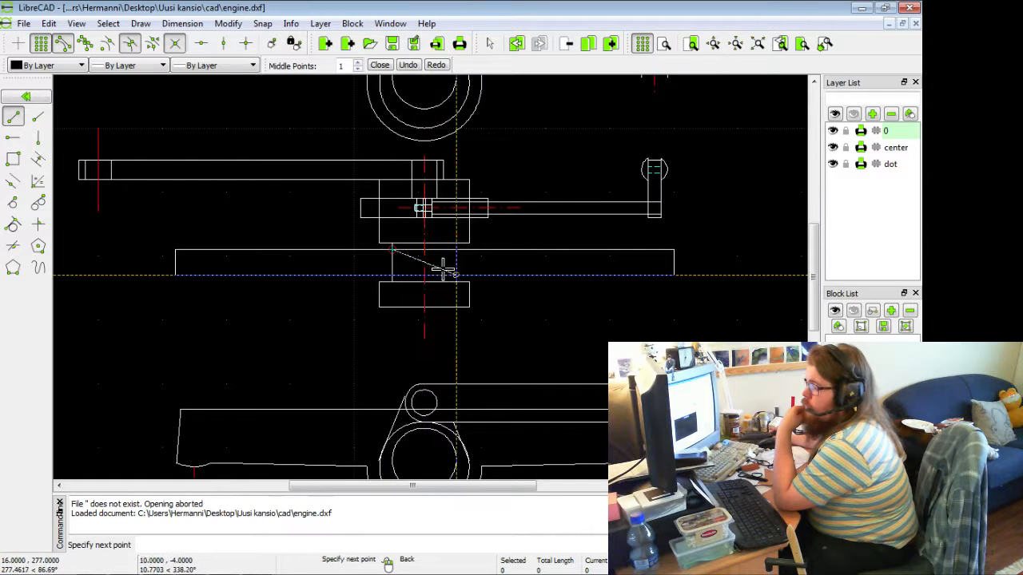
pyautogui.rightClick(455, 273)
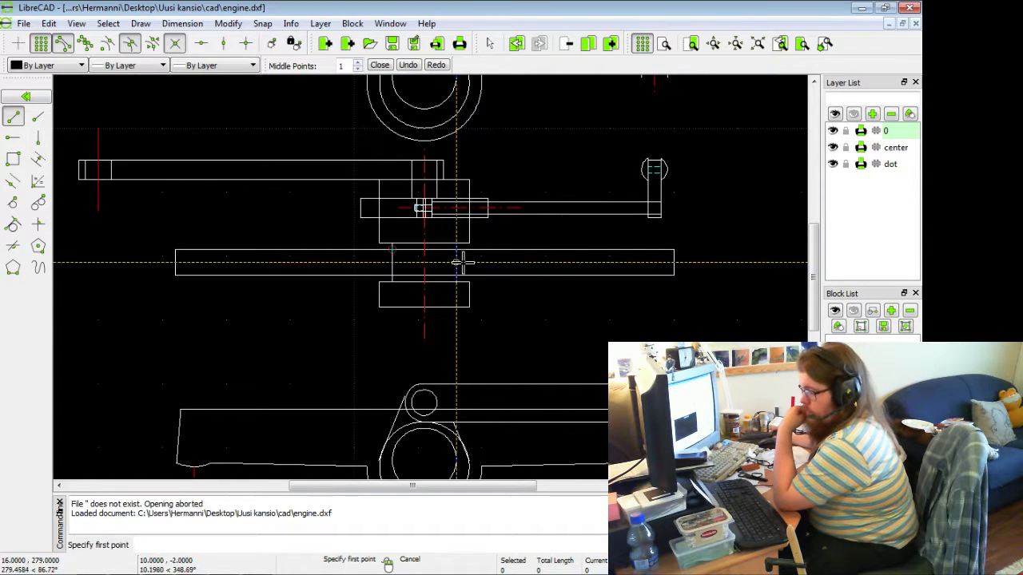
# - Draw a 10 by 4 unit rectangle centred on top of the new 14 by 4 block
pyautogui.moveTo(481, 188); pyautogui.dragTo(433, 468, button='middle')
pyautogui.moveTo(427, 164); pyautogui.dragTo(407, 389, button='middle')
pyautogui.scroll(4, 402, 285)
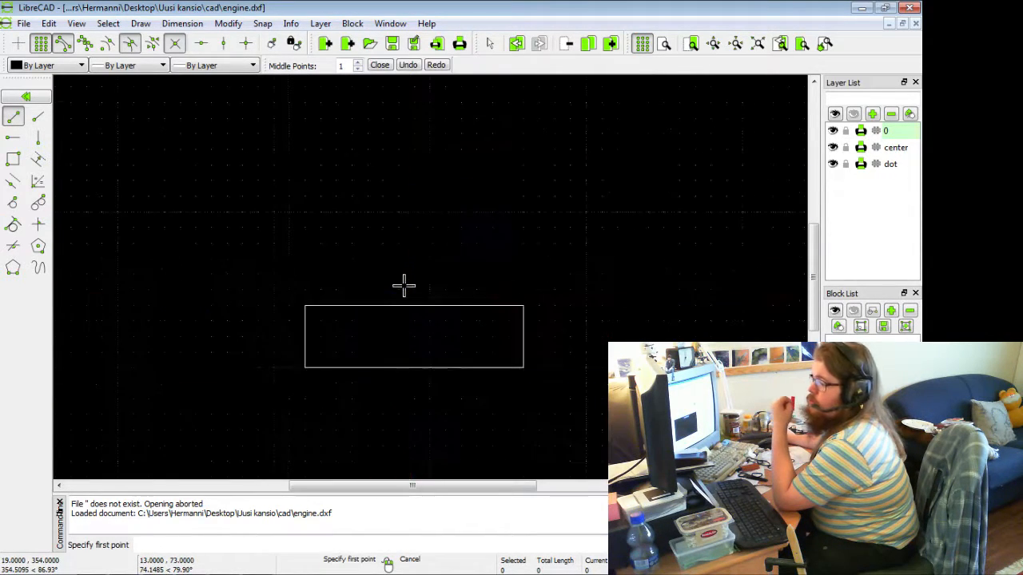
pyautogui.click(13, 159)
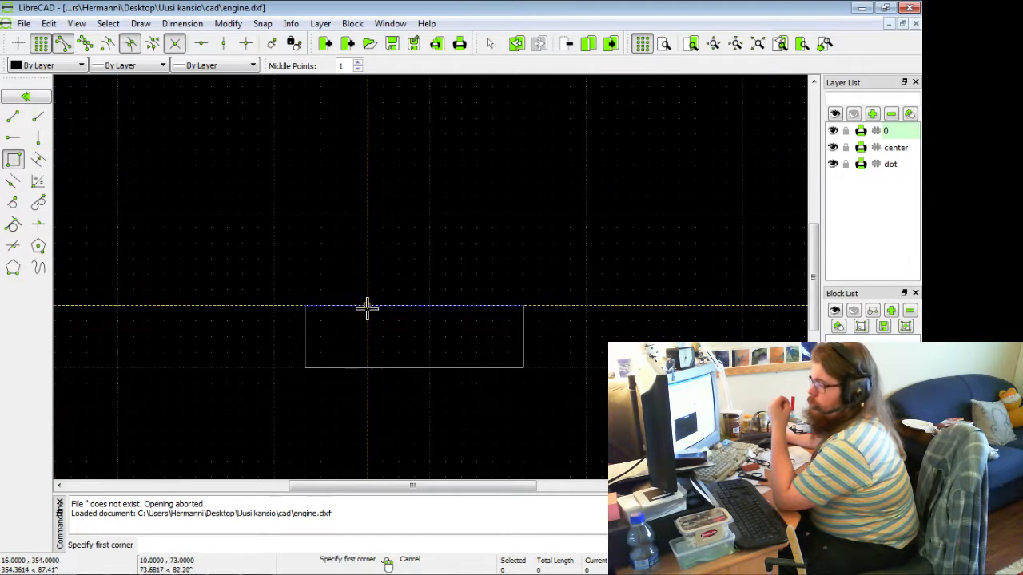
pyautogui.click(339, 305)
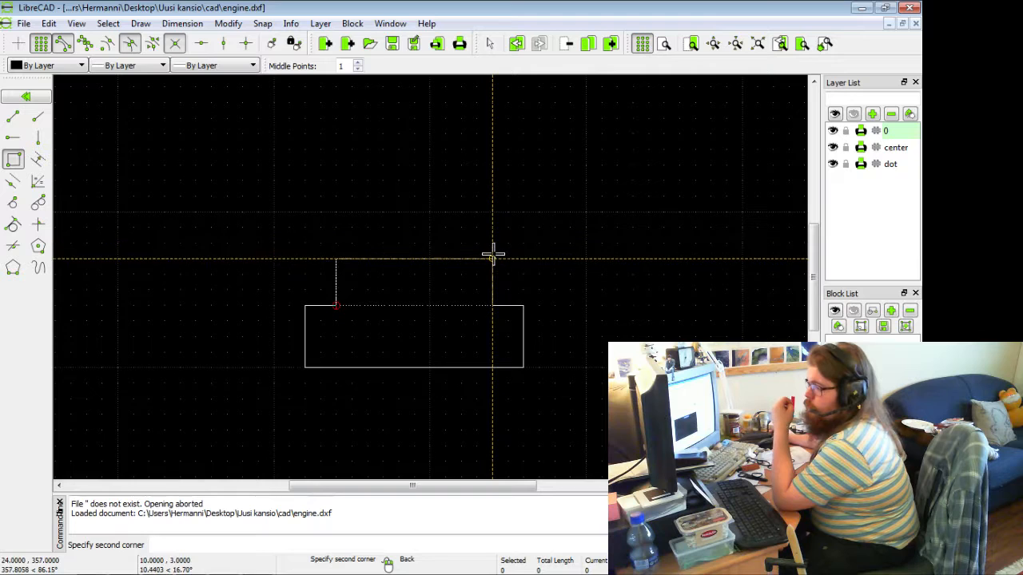
pyautogui.click(493, 243)
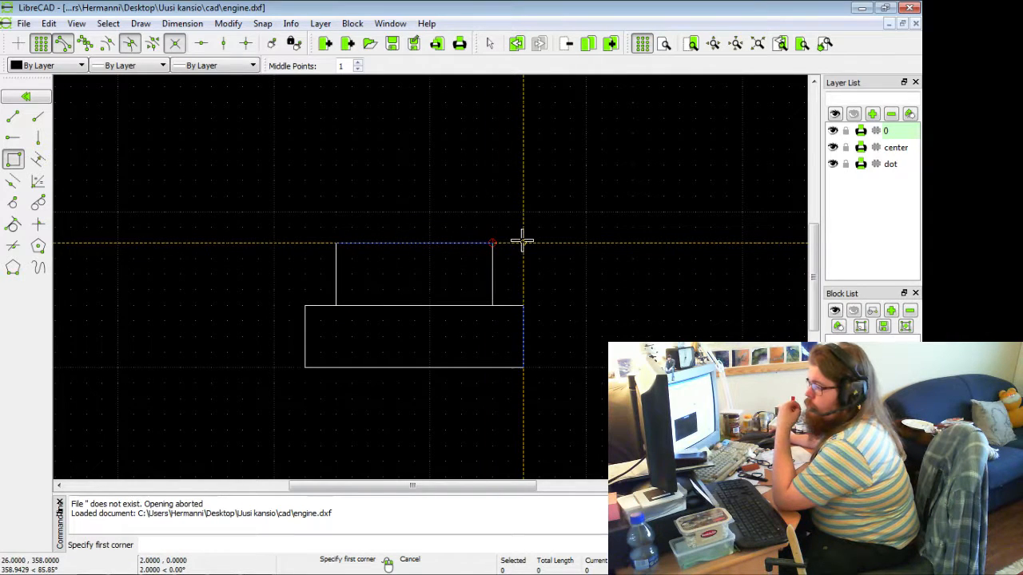
# - Try a 14 by 4 unit rectangle on top of the narrow 10 by 4 block and undo it
pyautogui.click(522, 241)
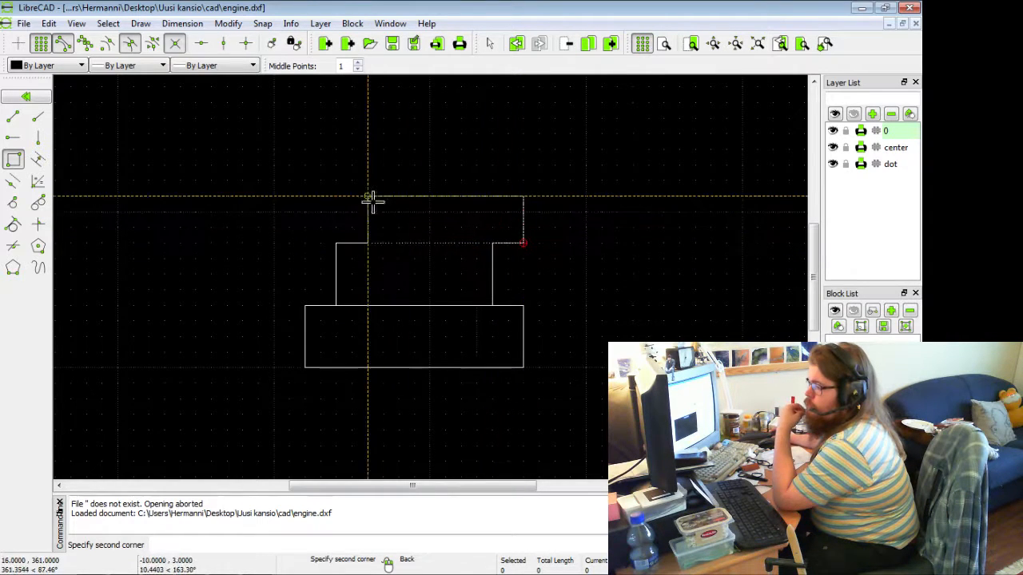
pyautogui.click(304, 180)
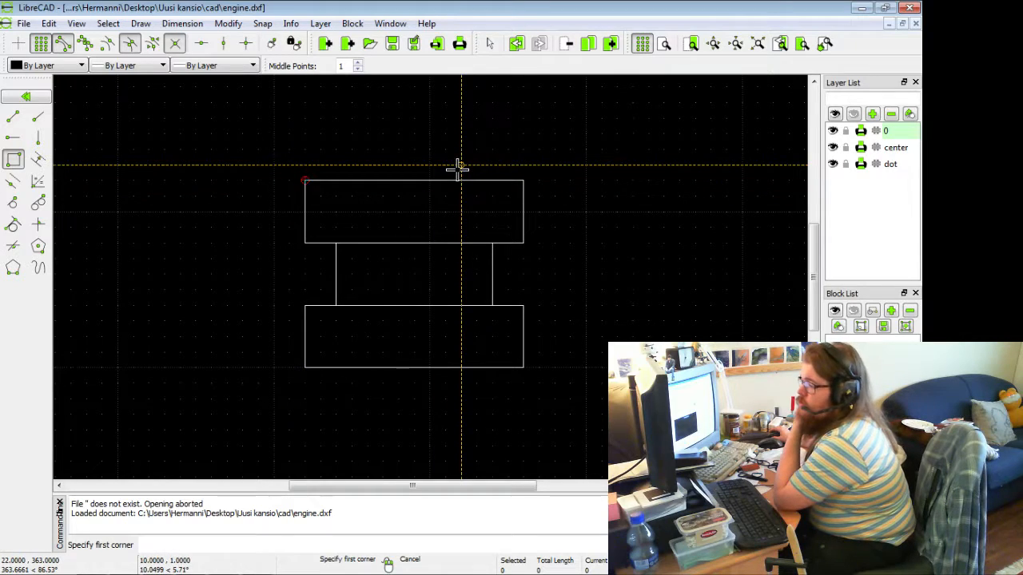
pyautogui.moveTo(418, 155); pyautogui.dragTo(422, 295, button='middle')
pyautogui.hotkey('ctrl', 'z')
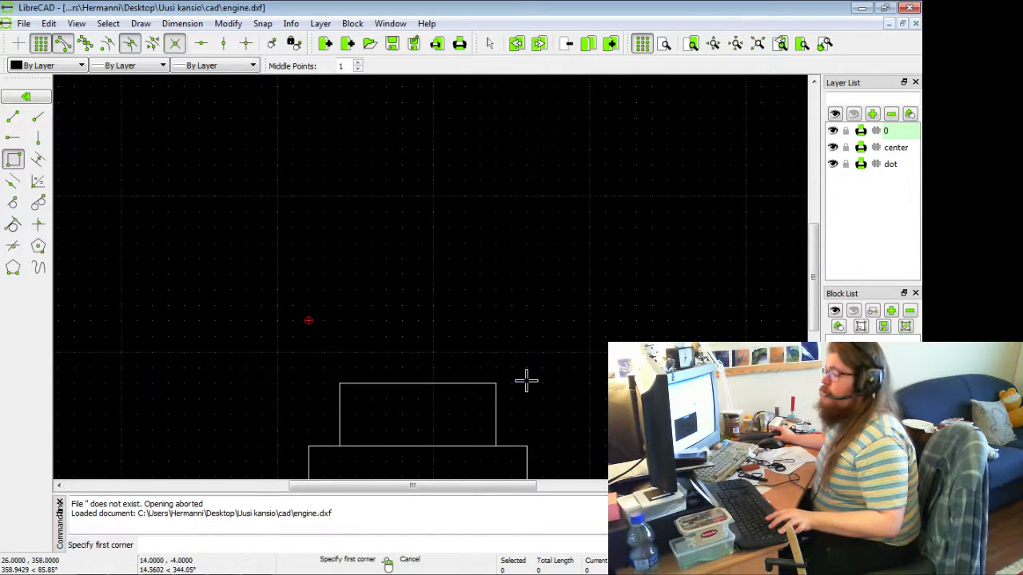
# - Draw a 14 by 8 unit rectangle centred on top of the narrow 10 by 4 block
pyautogui.click(526, 384)
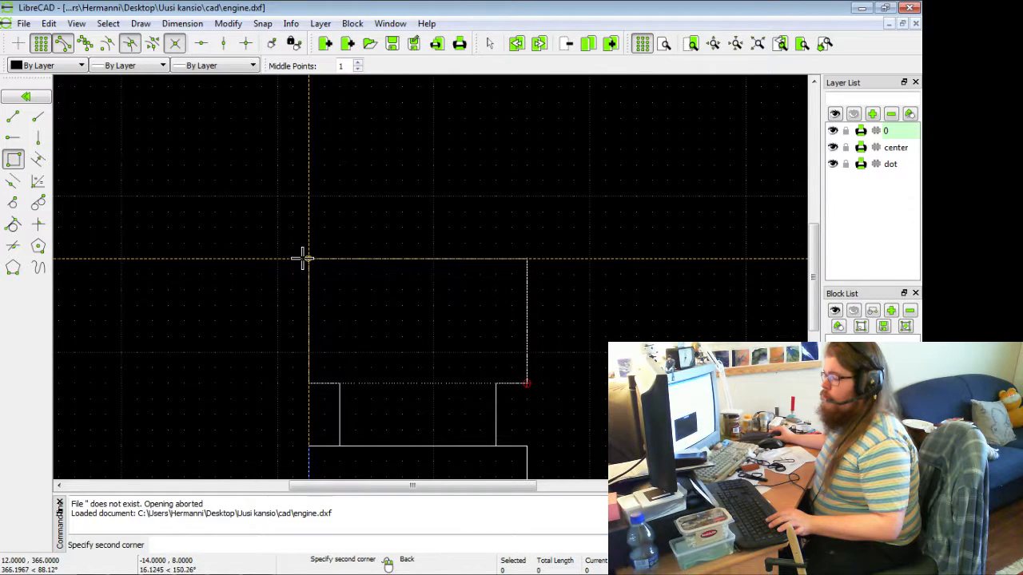
pyautogui.click(304, 257)
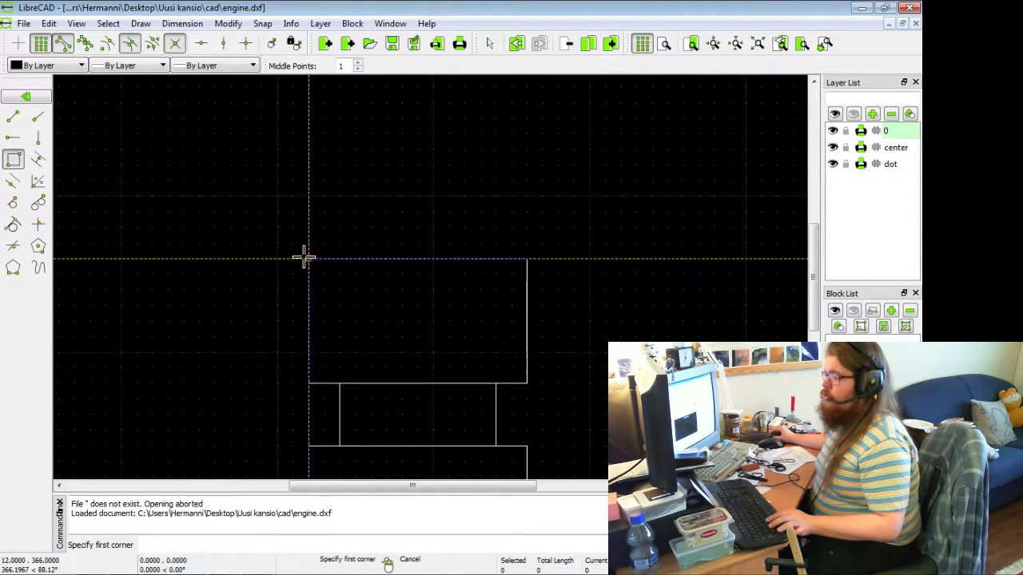
# - Try adding a 14 by 4 unit rectangle on top of the 14 by 8 block
pyautogui.click(308, 259)
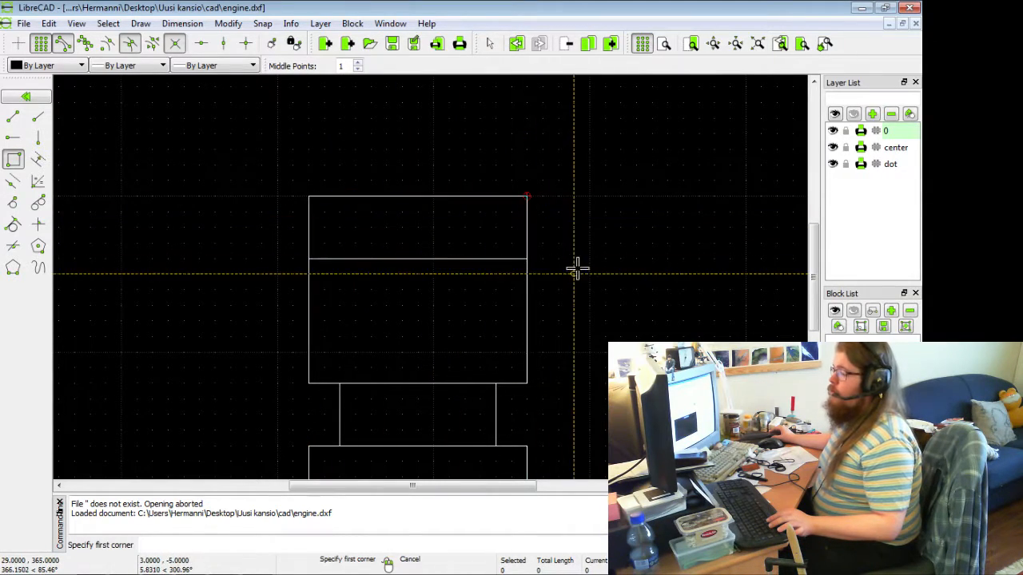
pyautogui.scroll(-3, 552, 296)
pyautogui.moveTo(578, 311)
pyautogui.mouseDown(button='middle')
pyautogui.moveTo(438, 358)
pyautogui.moveTo(502, 291)
pyautogui.mouseUp(button='middle')
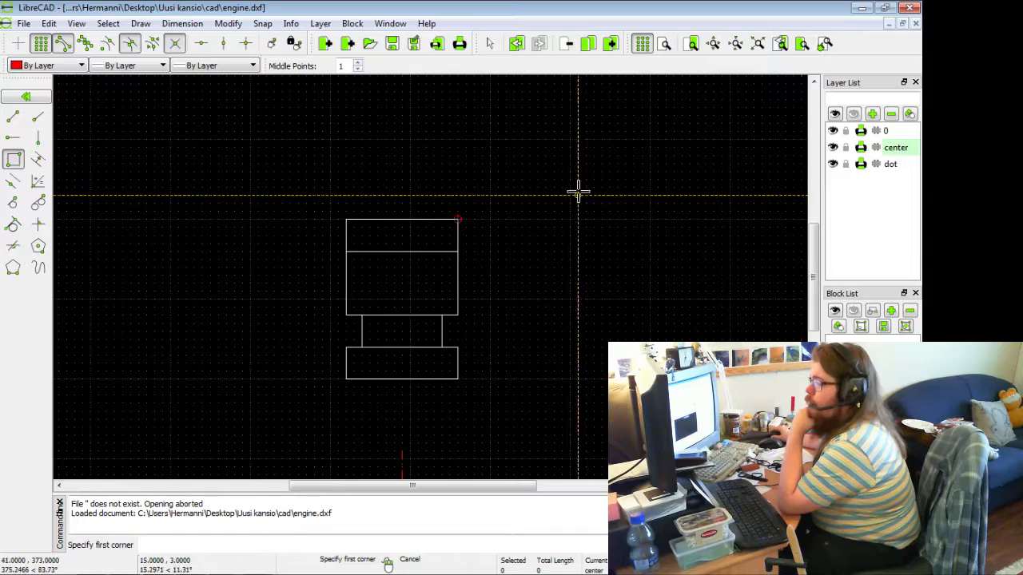
# - Compare the new stacked blocks with the rocker arm's shaft and ring views, and undo the uppermost 14 by 4 rectangle
pyautogui.click(12, 117)
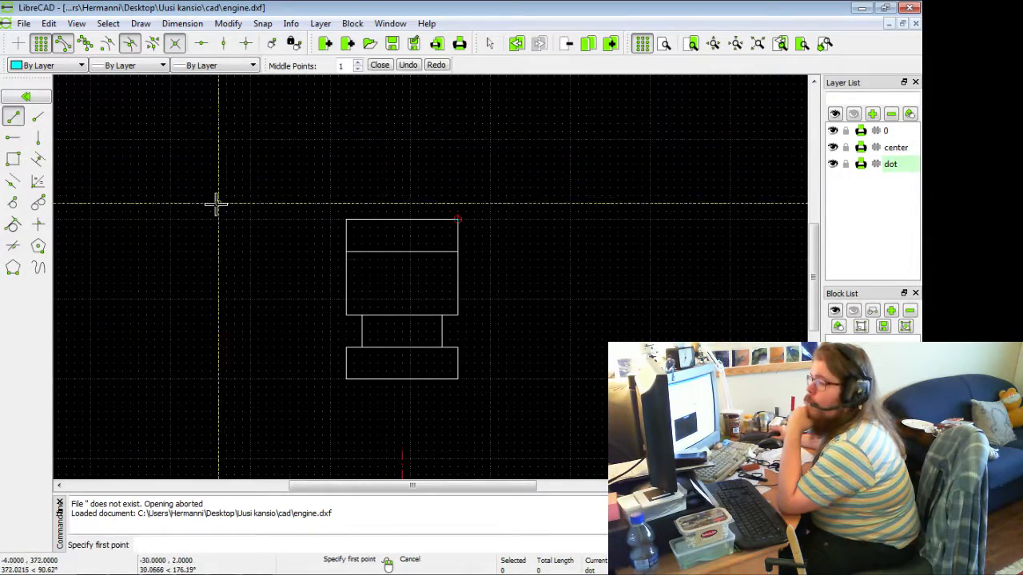
pyautogui.moveTo(365, 370); pyautogui.dragTo(415, 118, button='middle')
pyautogui.scroll(-5, 416, 268)
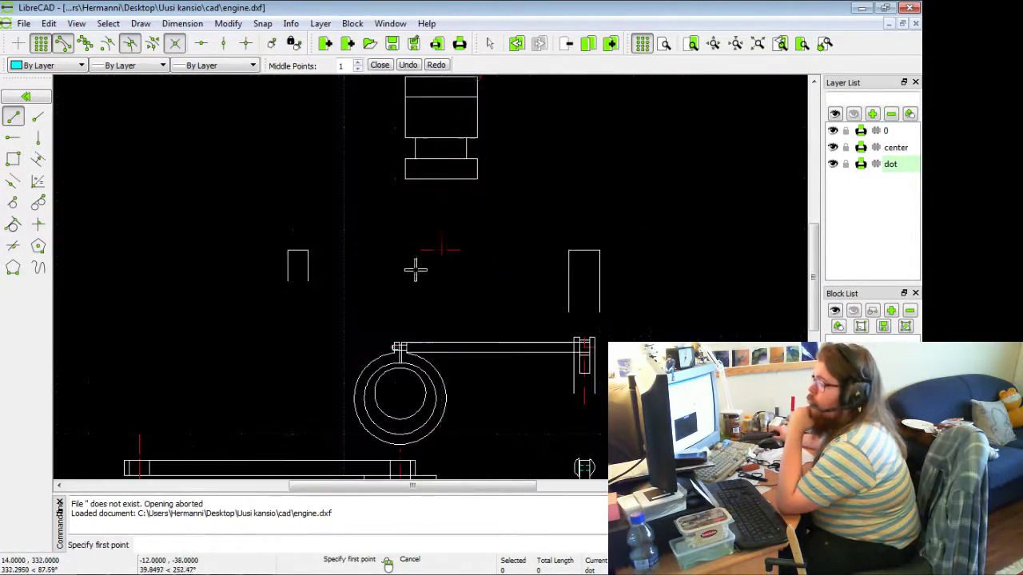
pyautogui.moveTo(428, 392); pyautogui.dragTo(439, 269, button='middle')
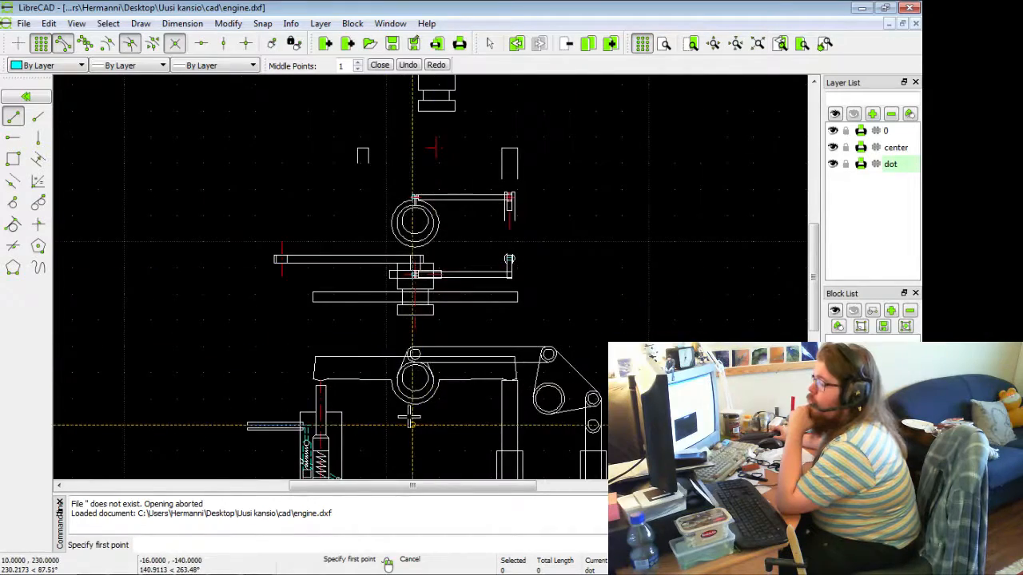
pyautogui.scroll(5, 406, 416)
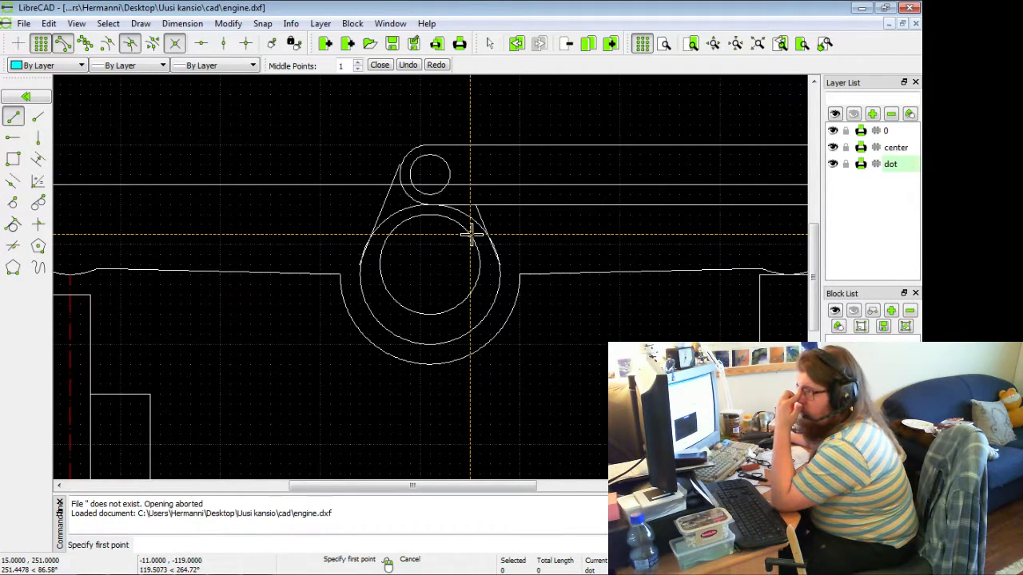
pyautogui.moveTo(459, 104); pyautogui.dragTo(434, 384, button='middle')
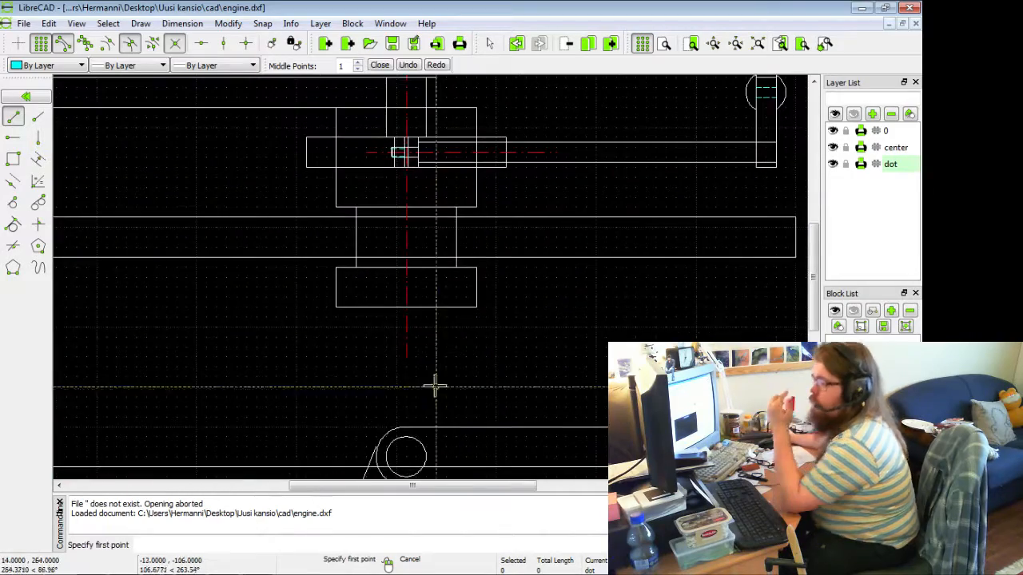
pyautogui.moveTo(439, 230)
pyautogui.mouseDown(button='middle')
pyautogui.moveTo(433, 400)
pyautogui.moveTo(480, 548)
pyautogui.mouseUp(button='middle')
pyautogui.moveTo(484, 232); pyautogui.dragTo(457, 500, button='middle')
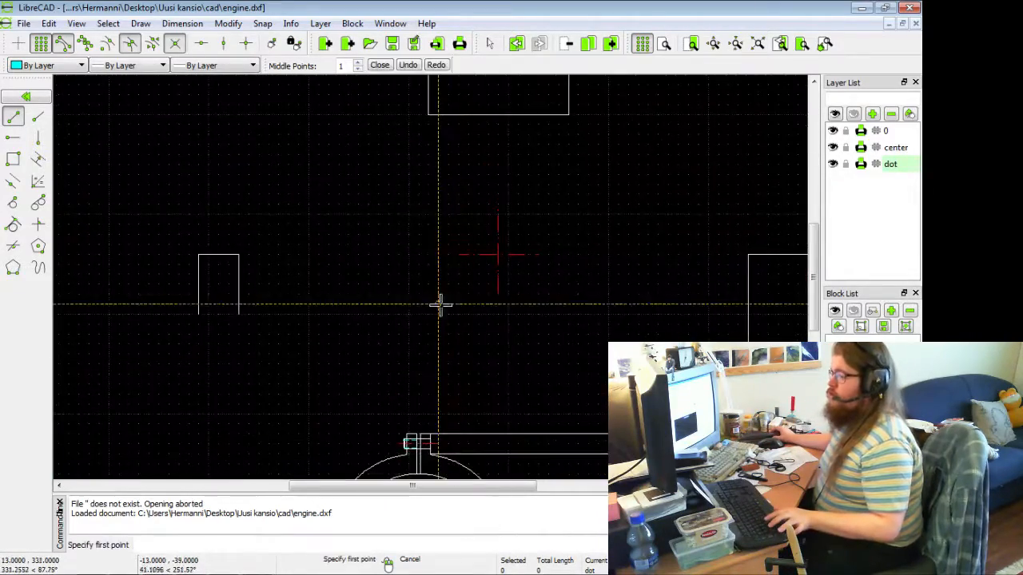
pyautogui.moveTo(437, 308); pyautogui.dragTo(393, 501, button='middle')
pyautogui.moveTo(396, 251); pyautogui.dragTo(343, 461, button='middle')
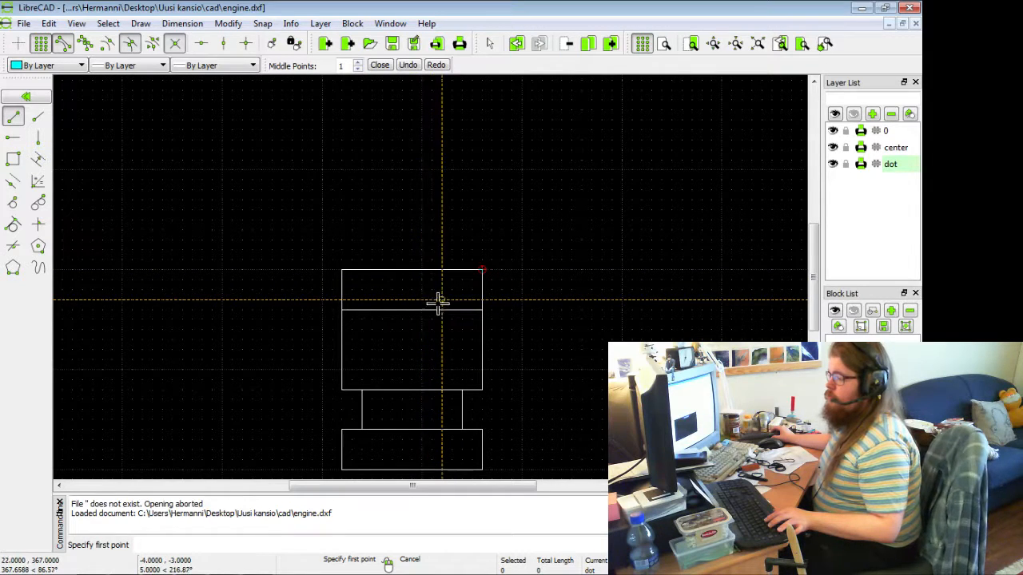
pyautogui.hotkey('ctrl', 'z')
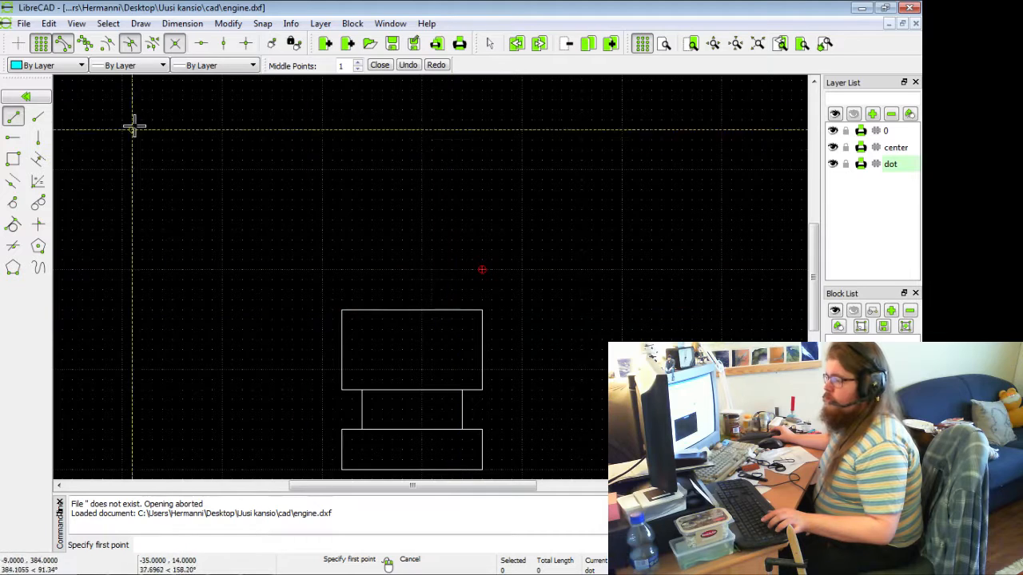
pyautogui.click(25, 96)
pyautogui.click(14, 122)
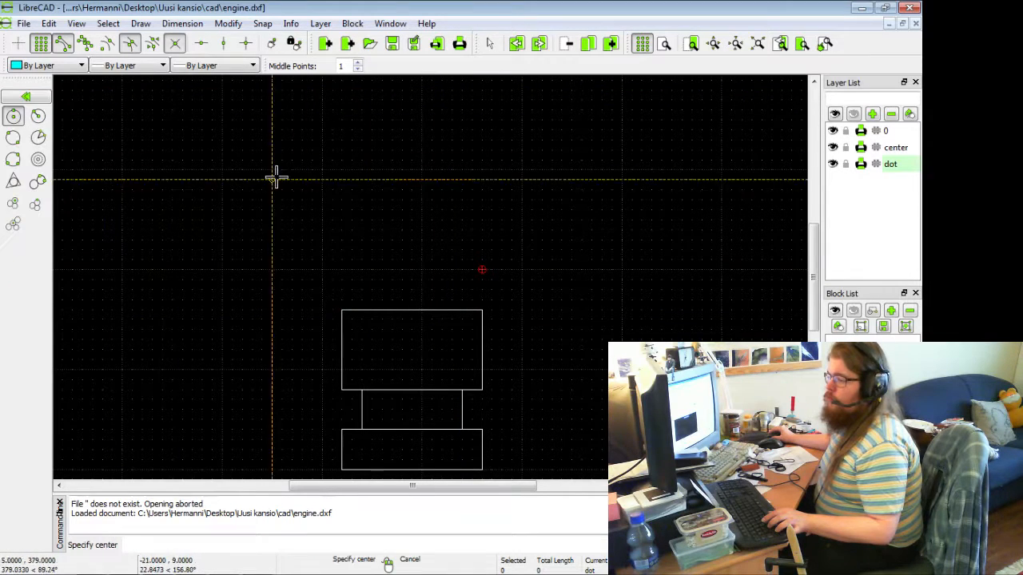
pyautogui.click(412, 169)
pyautogui.rightClick(484, 142)
# - Draw a vertical centre line about 43 units long on the center layer, through the middle of the stacked blocks and above them
pyautogui.click(895, 132)
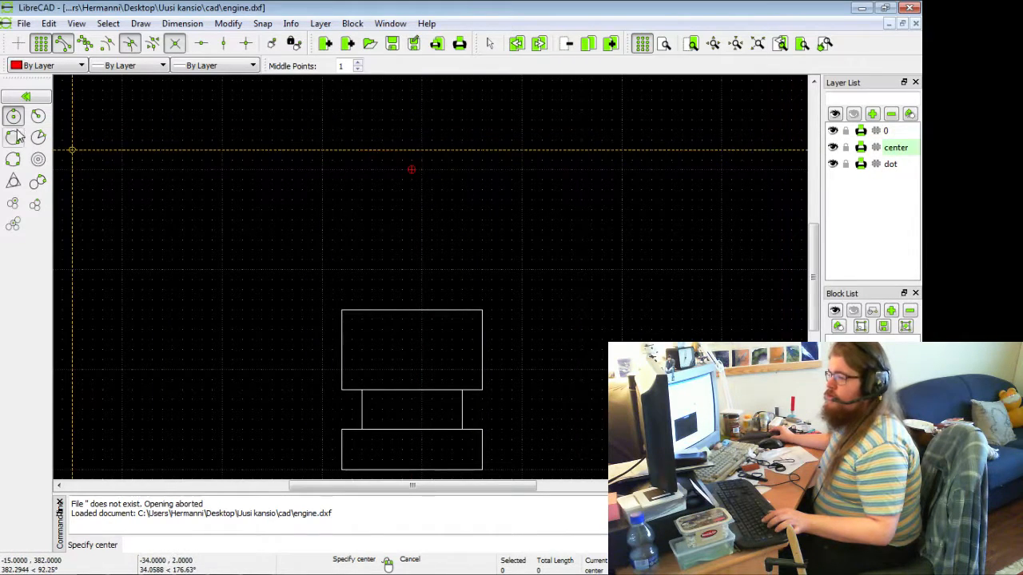
pyautogui.click(26, 98)
pyautogui.click(13, 102)
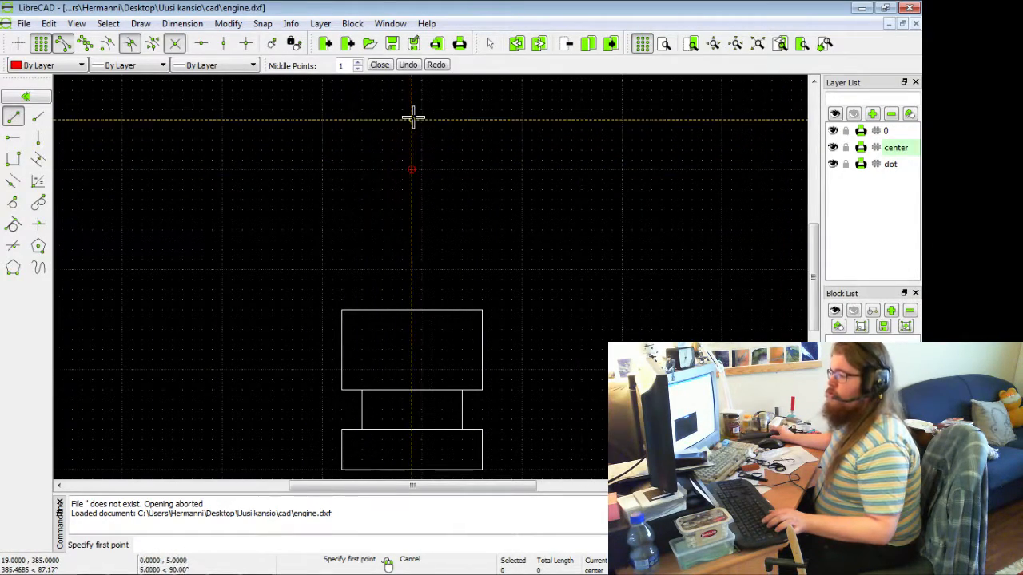
pyautogui.scroll(-3, 413, 112)
pyautogui.scroll(3, 406, 287)
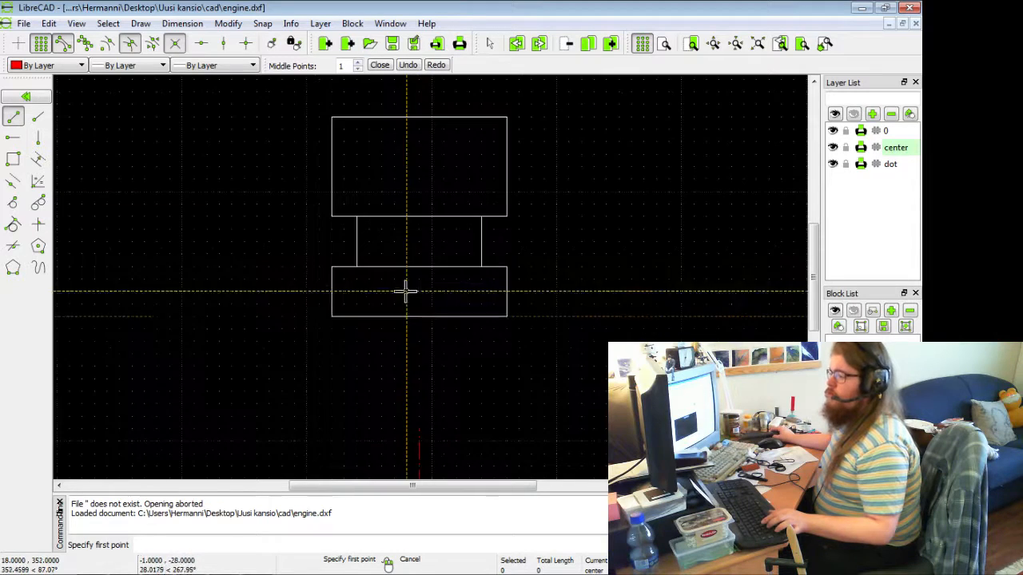
pyautogui.click(416, 350)
pyautogui.moveTo(420, 194); pyautogui.dragTo(420, 492, button='middle')
pyautogui.click(418, 117)
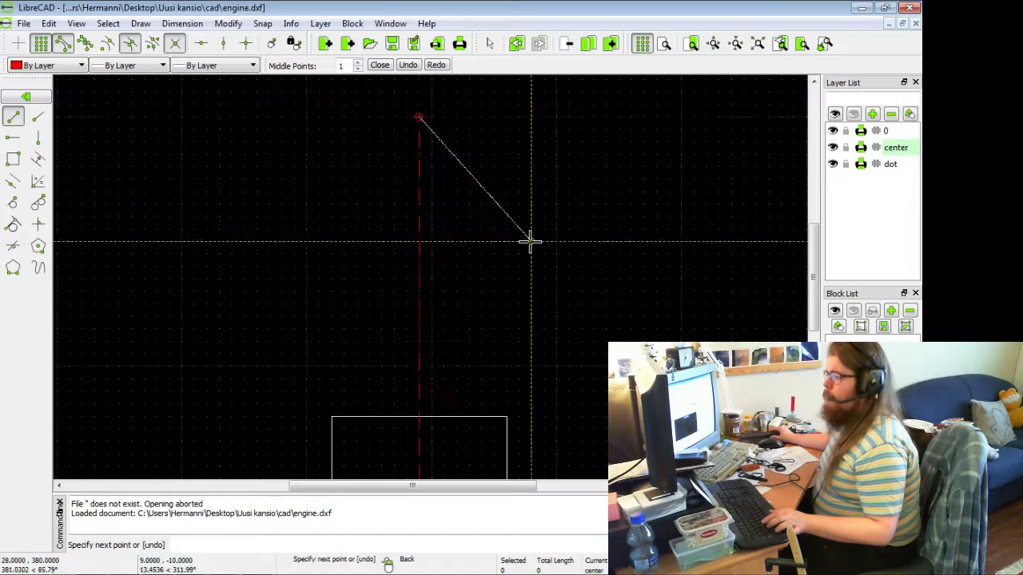
# - Draw a circle of radius 7 units on layer 0, centred on the centre line above the stacked blocks
pyautogui.click(886, 130)
pyautogui.click(26, 96)
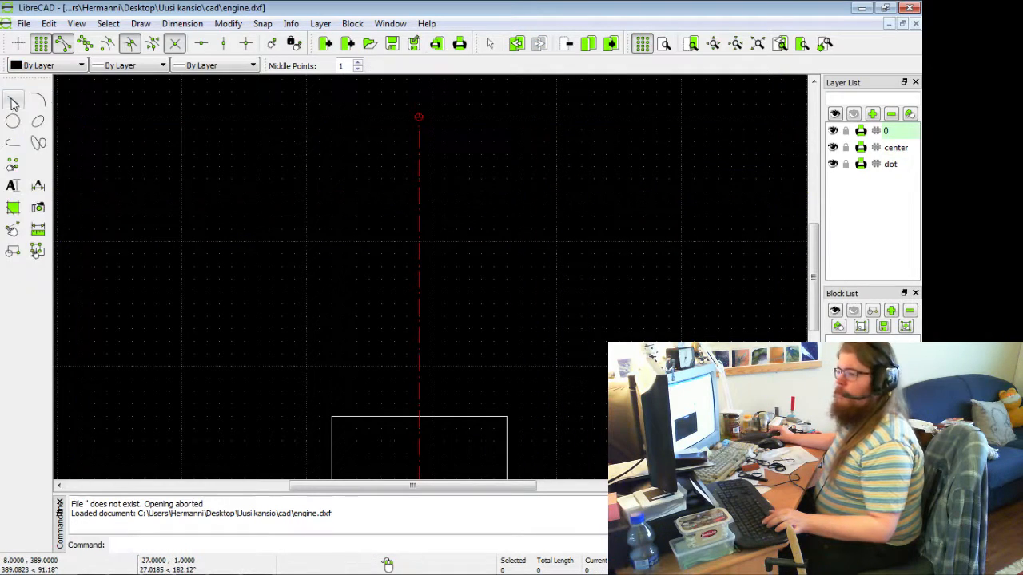
pyautogui.click(15, 136)
pyautogui.click(419, 242)
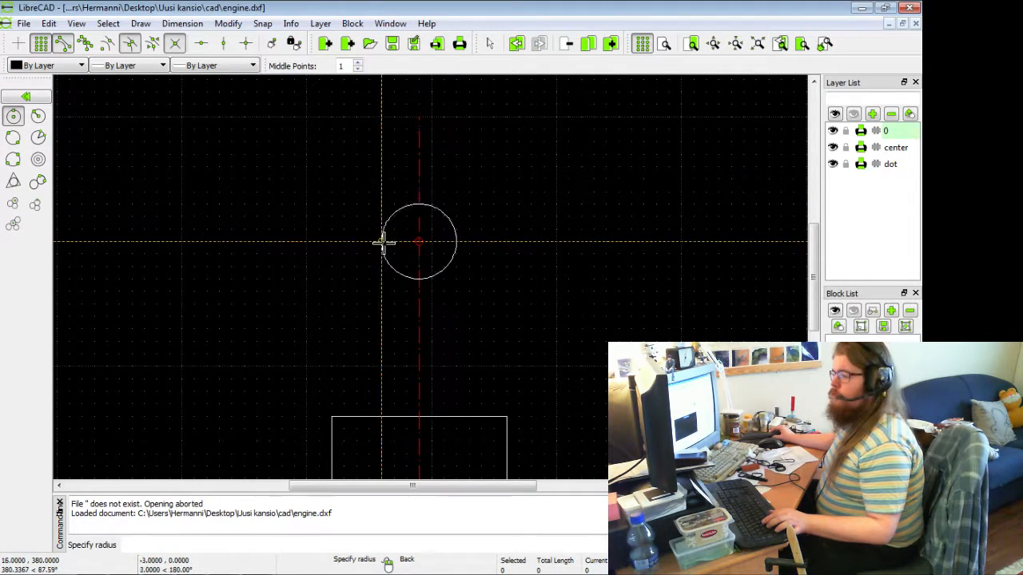
pyautogui.click(331, 241)
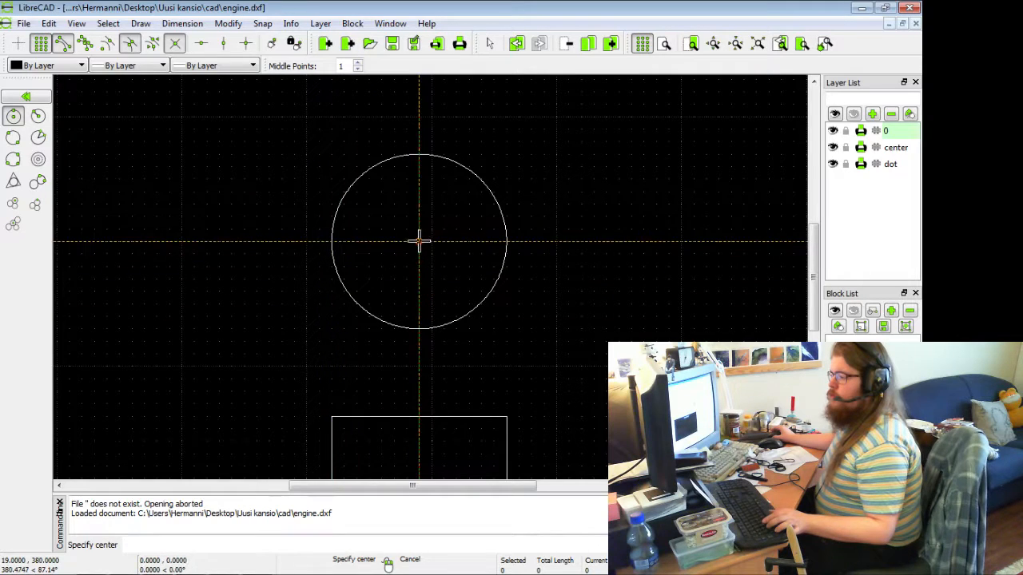
# - Draw a circle of radius 5 units inside the 7-unit circle, centred 1 unit below its centre
pyautogui.scroll(-5, 418, 262)
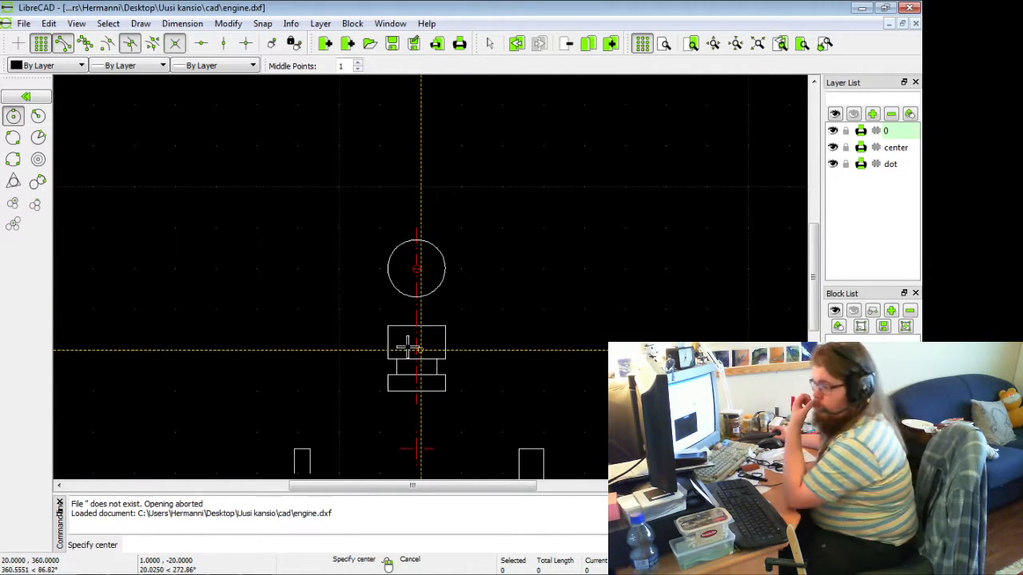
pyautogui.moveTo(399, 452); pyautogui.dragTo(449, 106, button='middle')
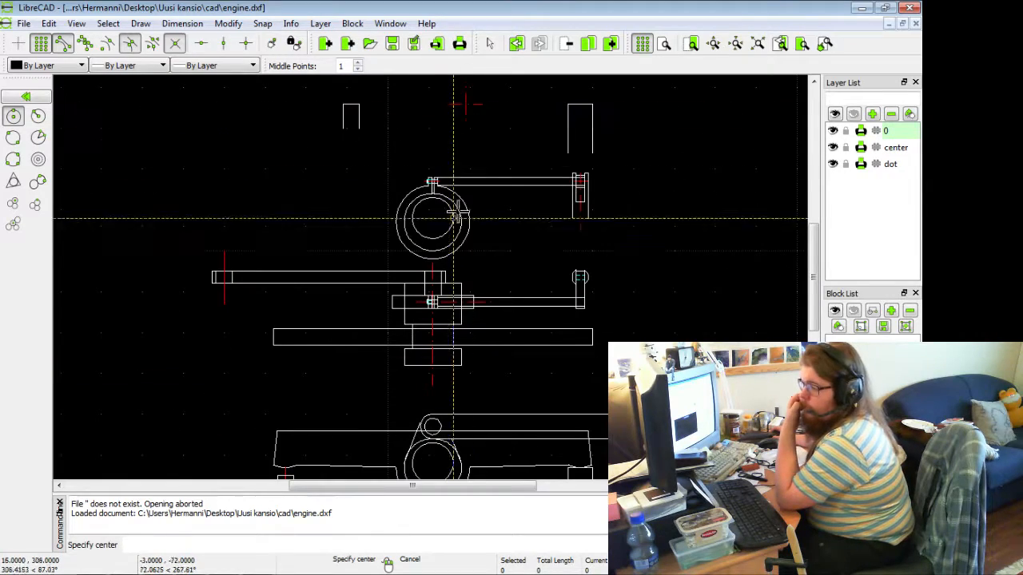
pyautogui.moveTo(454, 330)
pyautogui.mouseDown(button='middle')
pyautogui.moveTo(451, 132)
pyautogui.moveTo(434, 421)
pyautogui.mouseUp(button='middle')
pyautogui.scroll(3, 422, 257)
pyautogui.moveTo(438, 168); pyautogui.dragTo(405, 451, button='middle')
pyautogui.moveTo(431, 163); pyautogui.dragTo(426, 429, button='middle')
pyautogui.moveTo(434, 106); pyautogui.dragTo(450, 309, button='middle')
pyautogui.scroll(3, 448, 310)
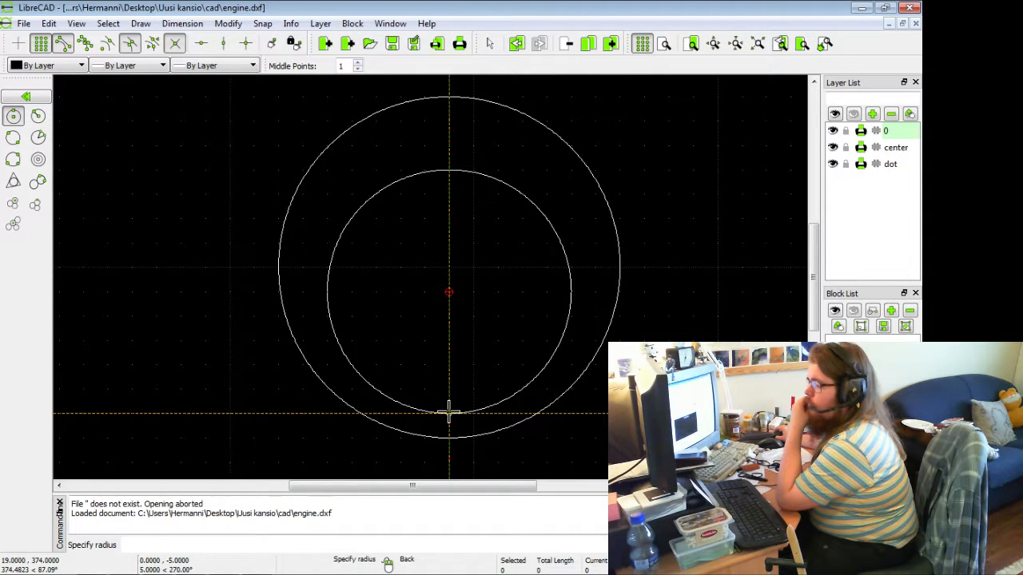
pyautogui.moveTo(448, 414); pyautogui.dragTo(432, 332, button='middle')
pyautogui.scroll(-3, 436, 168)
# - Check the pin's radius in the existing assembly side view with a temporary circle, then cancel the circle
pyautogui.click(14, 97)
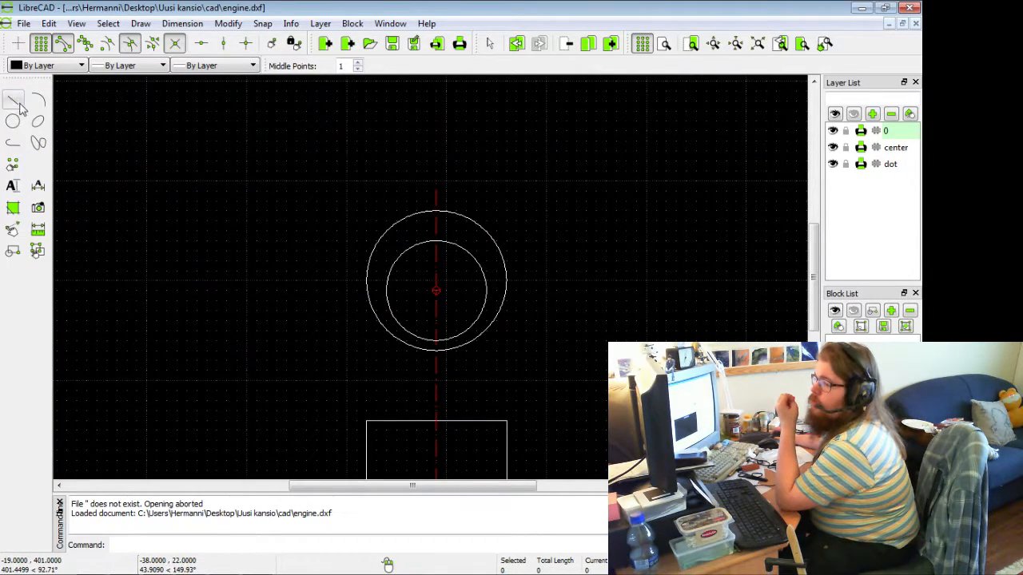
pyautogui.click(17, 123)
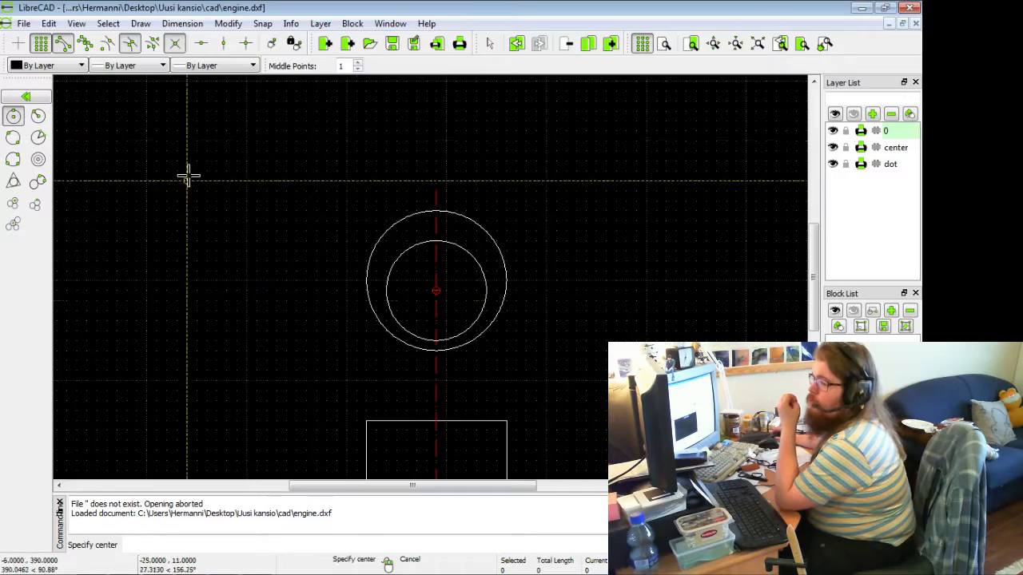
pyautogui.moveTo(397, 360); pyautogui.dragTo(404, 5, button='middle')
pyautogui.scroll(-1, 434, 346)
pyautogui.moveTo(434, 345); pyautogui.dragTo(440, 22, button='middle')
pyautogui.moveTo(380, 375)
pyautogui.mouseDown(button='middle')
pyautogui.moveTo(400, 351)
pyautogui.moveTo(448, 137)
pyautogui.mouseUp(button='middle')
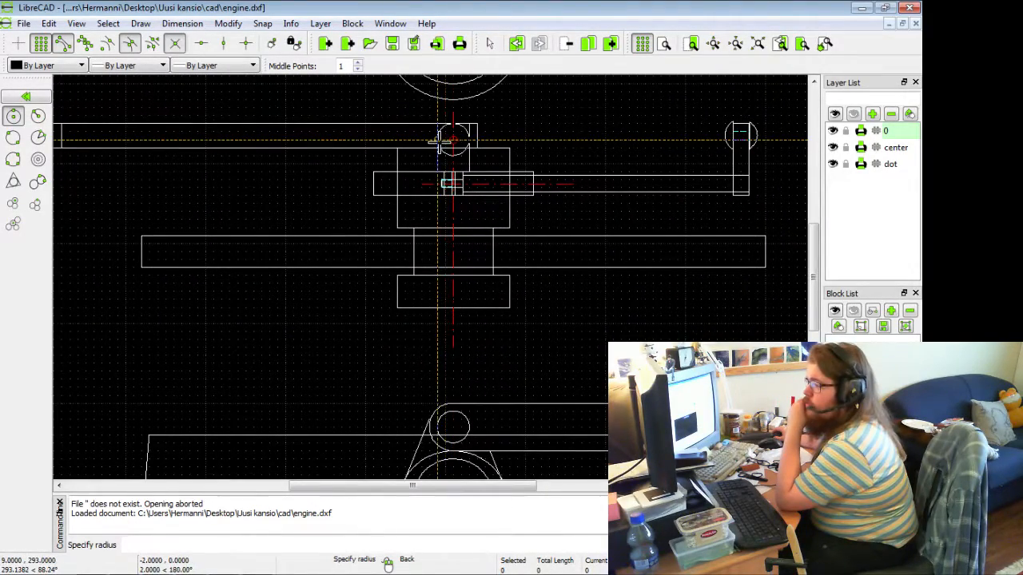
pyautogui.rightClick(439, 142)
# - Draw two concentric circles of radius 2 and 3 units centred at the top point of the 7-unit circle
pyautogui.moveTo(490, 218); pyautogui.dragTo(453, 463, button='middle')
pyautogui.moveTo(472, 122); pyautogui.dragTo(429, 459, button='middle')
pyautogui.moveTo(426, 207); pyautogui.dragTo(390, 474, button='middle')
pyautogui.scroll(4, 424, 256)
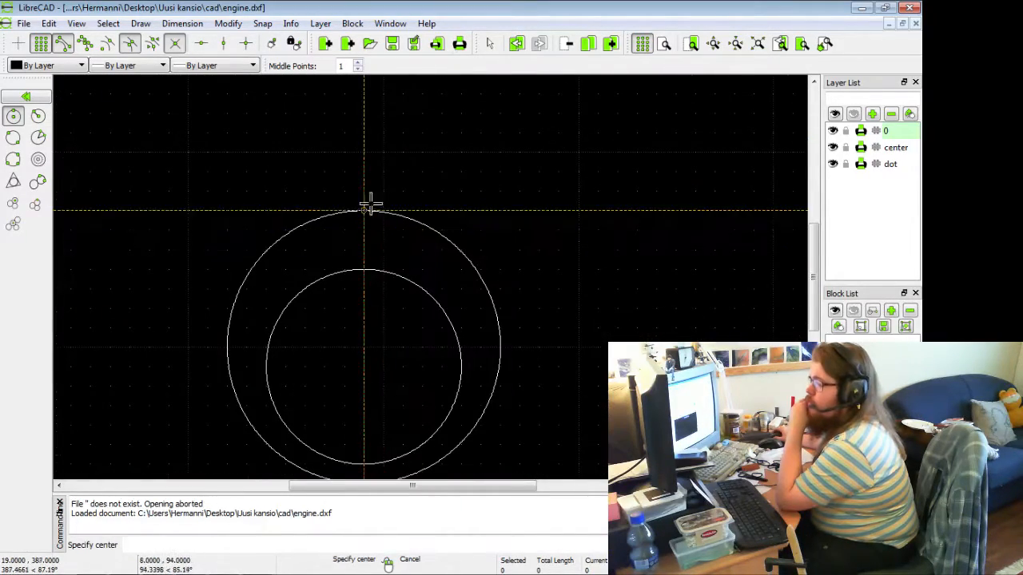
pyautogui.click(327, 211)
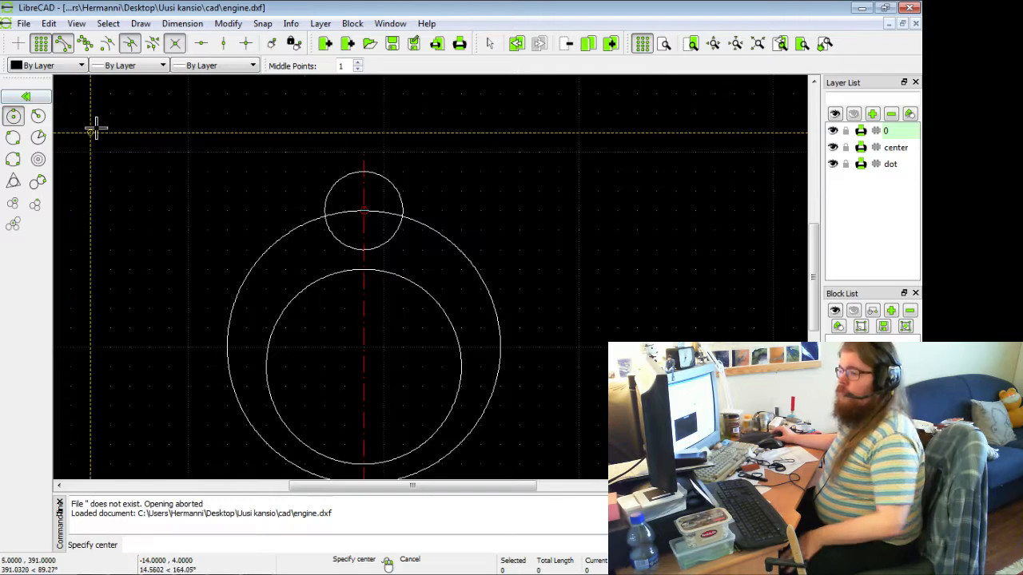
pyautogui.click(363, 210)
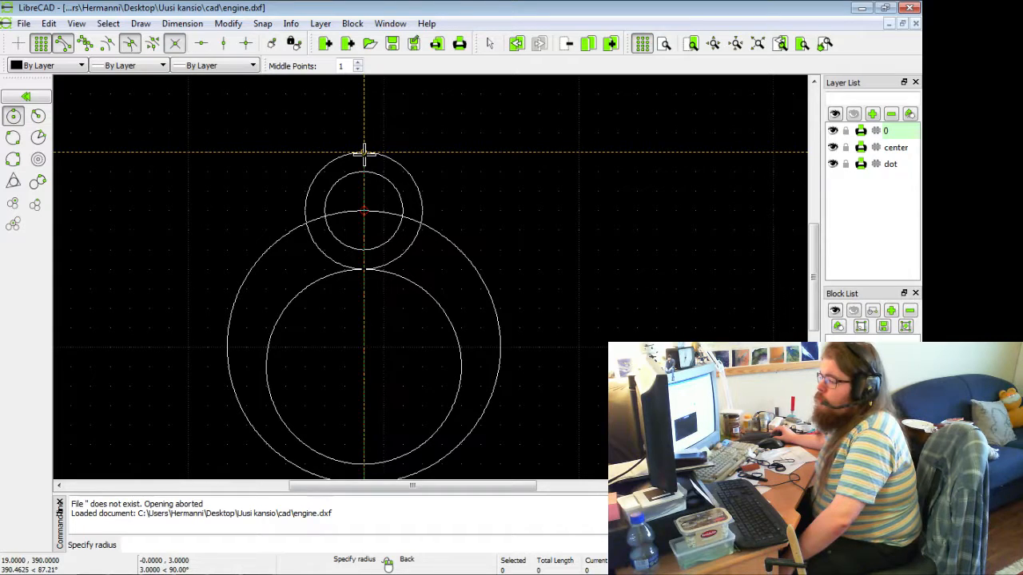
pyautogui.click(364, 152)
pyautogui.rightClick(563, 255)
# - Draw a circle of radius 8 units concentric with the 7-unit circle
pyautogui.scroll(-4, 554, 275)
pyautogui.moveTo(542, 328); pyautogui.dragTo(510, 138, button='middle')
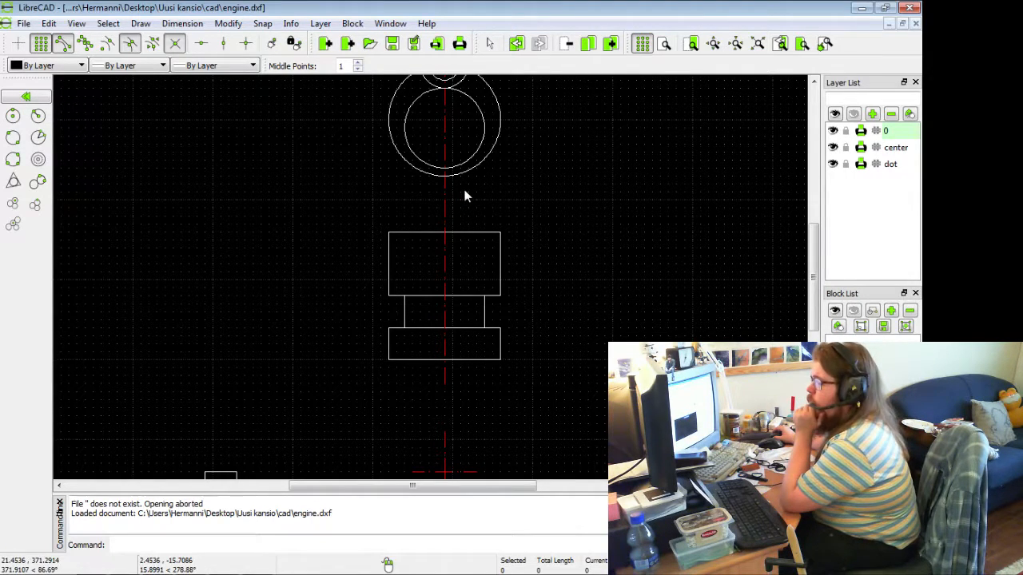
pyautogui.moveTo(472, 192); pyautogui.dragTo(467, 314, button='middle')
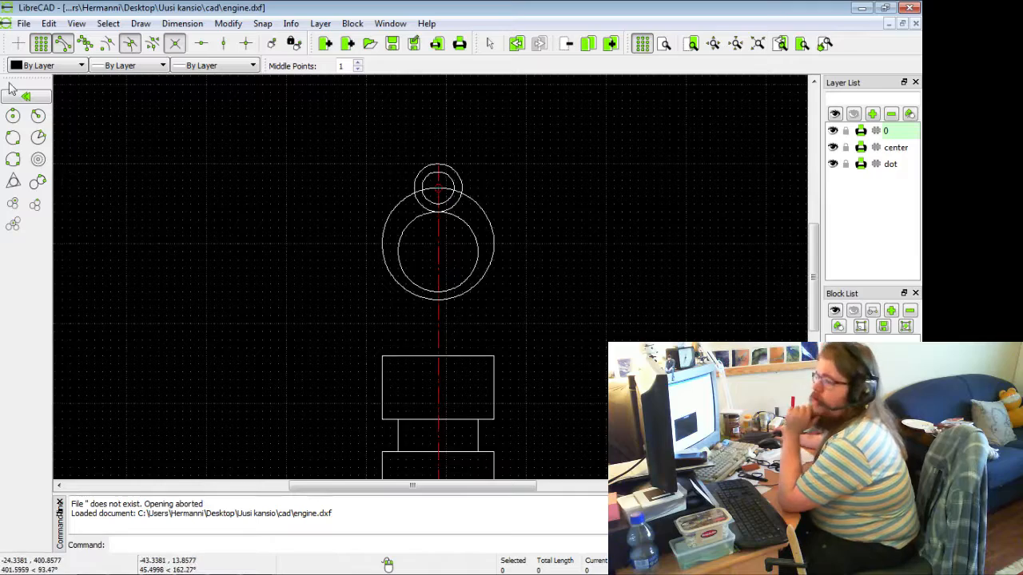
pyautogui.click(14, 117)
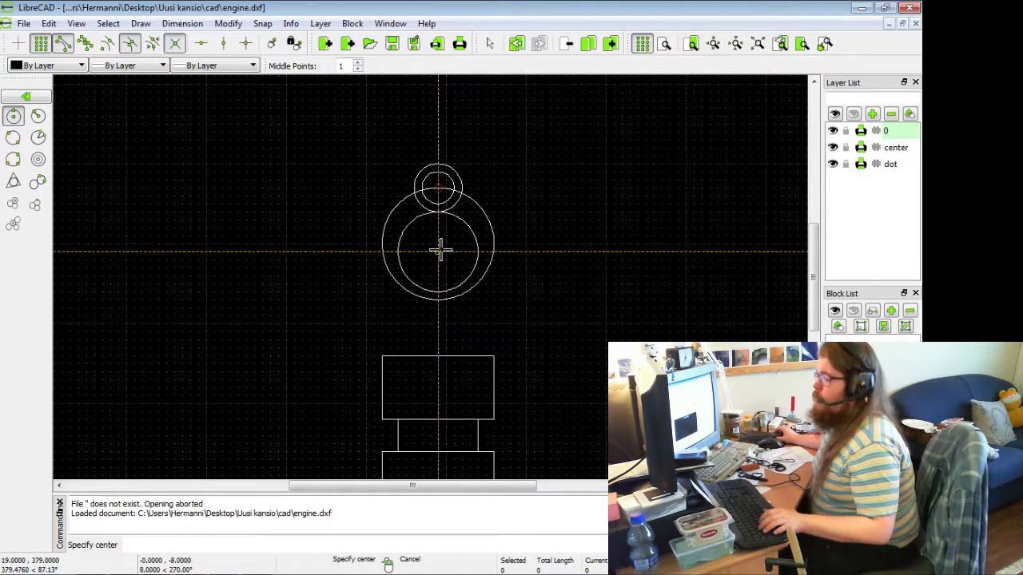
pyautogui.click(446, 244)
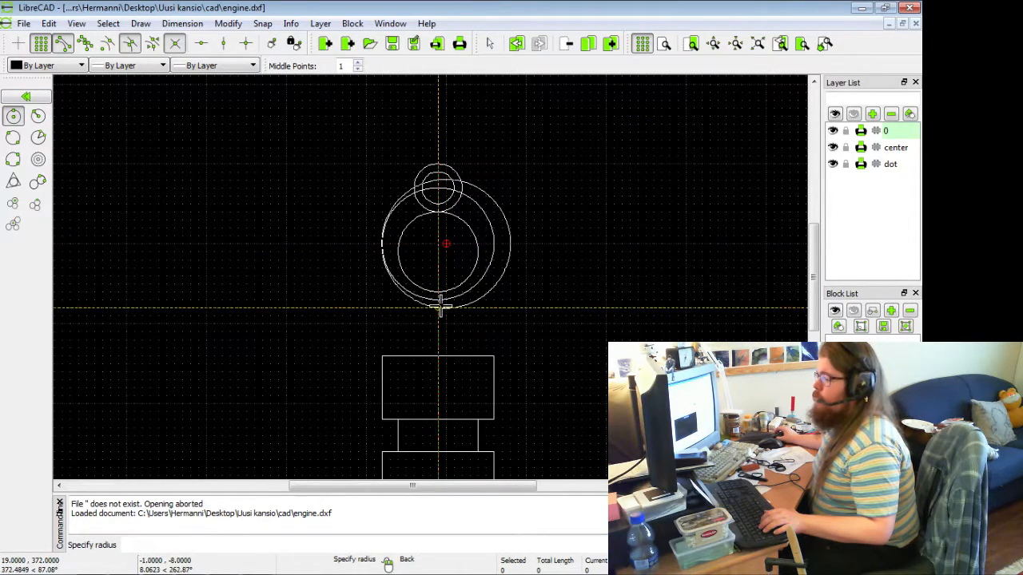
pyautogui.rightClick(441, 307)
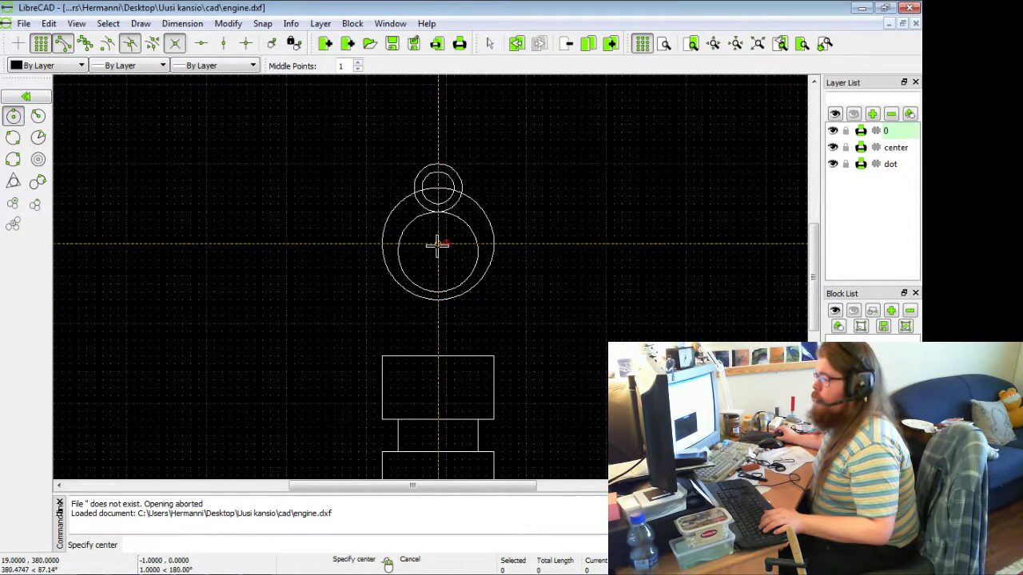
pyautogui.click(438, 307)
pyautogui.rightClick(513, 202)
# - Draw tangent lines on both sides between the 8-unit circle and the small 3-unit circle
pyautogui.click(23, 98)
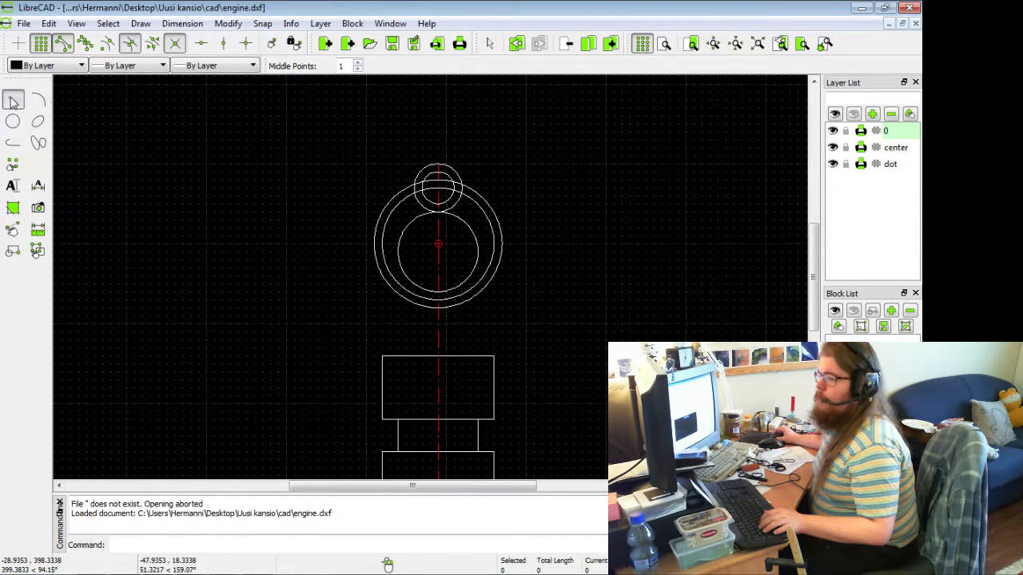
pyautogui.click(13, 142)
pyautogui.click(19, 206)
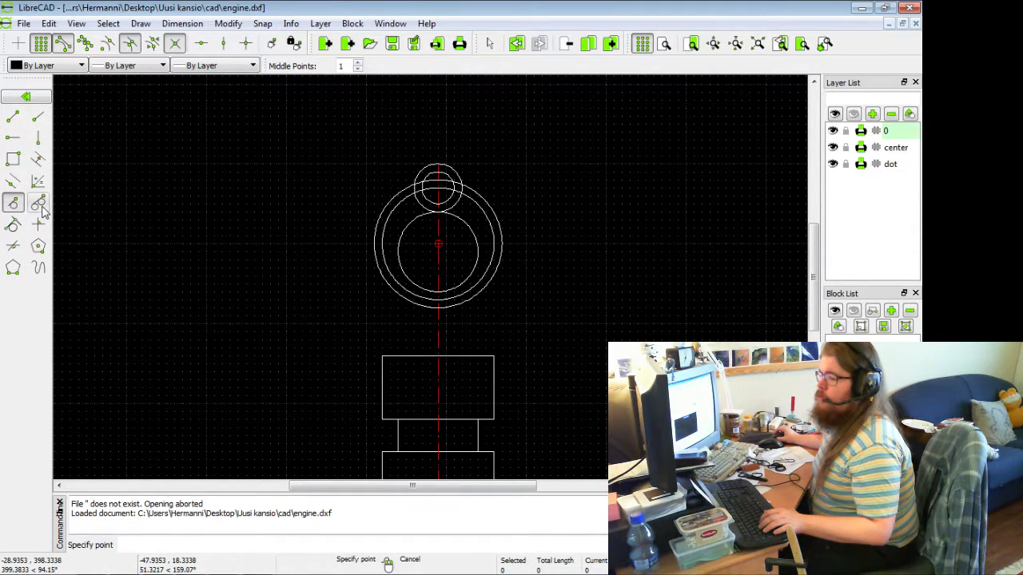
pyautogui.scroll(5, 400, 201)
pyautogui.click(381, 178)
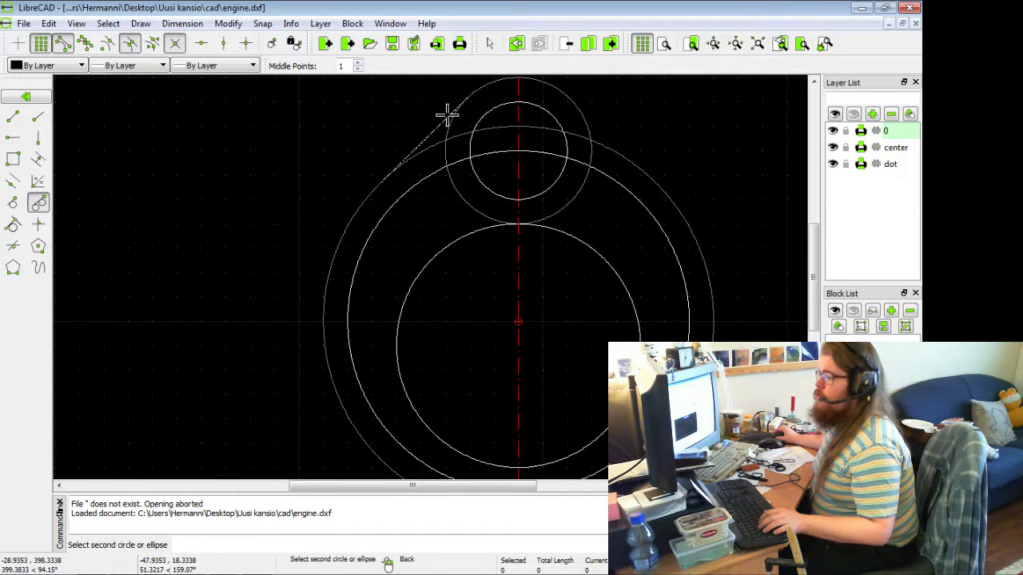
pyautogui.click(586, 119)
pyautogui.click(629, 153)
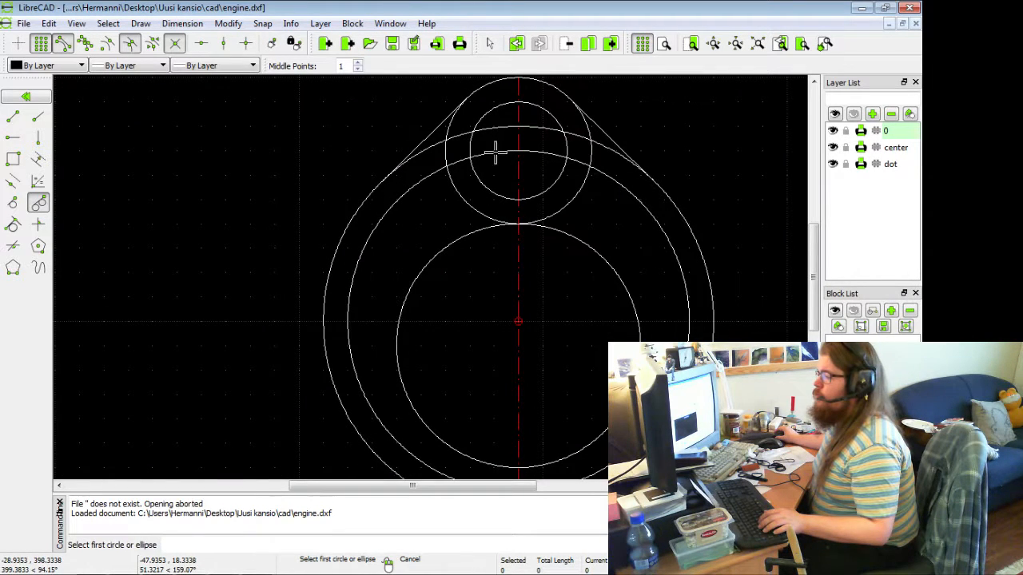
# - Replace the 3-unit circle with a 3-unit-radius arc over the top, joining the upper ends of the two tangent lines
pyautogui.click(40, 100)
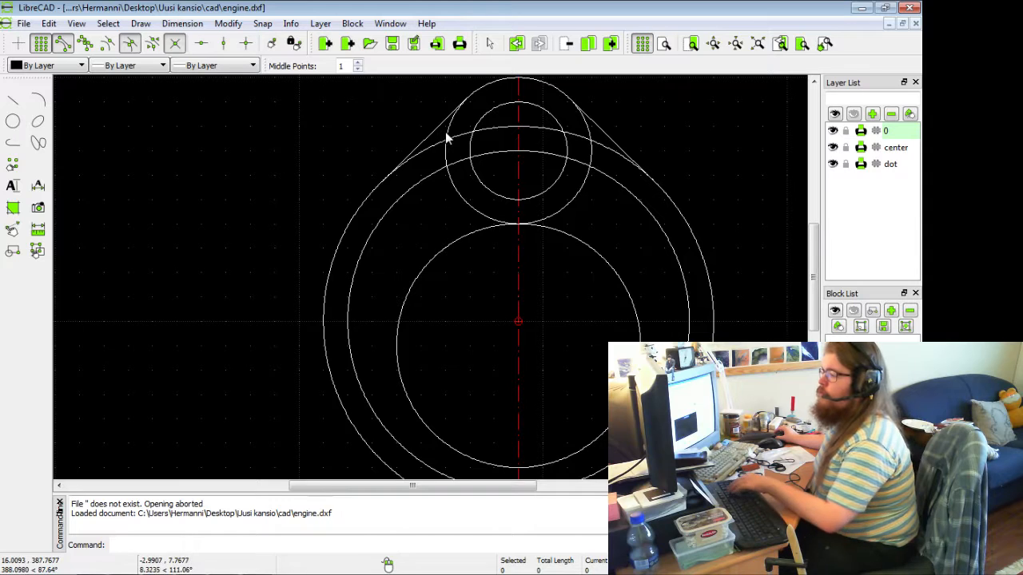
pyautogui.moveTo(472, 119); pyautogui.dragTo(346, 242, button='middle')
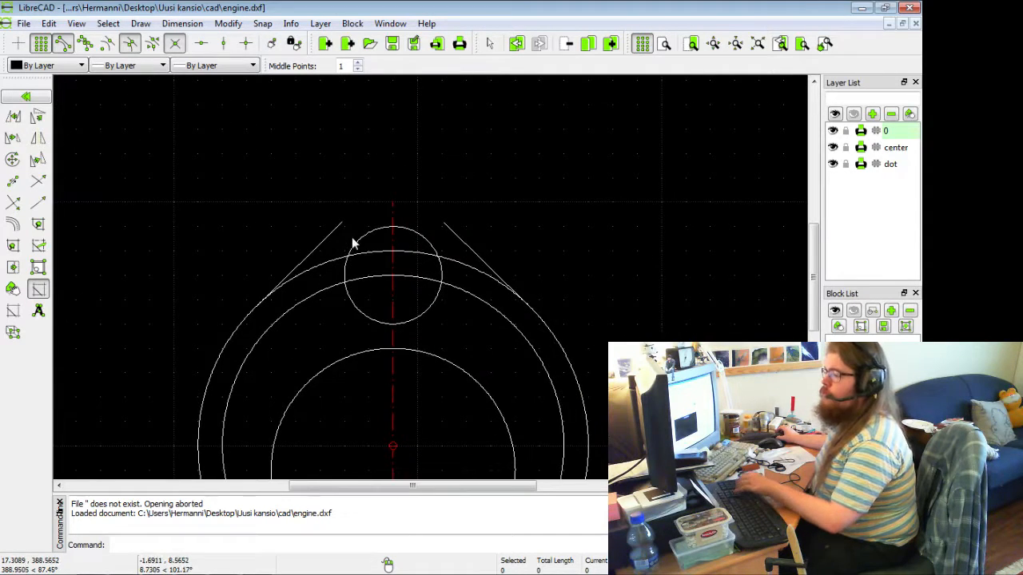
pyautogui.scroll(2, 353, 242)
pyautogui.click(24, 95)
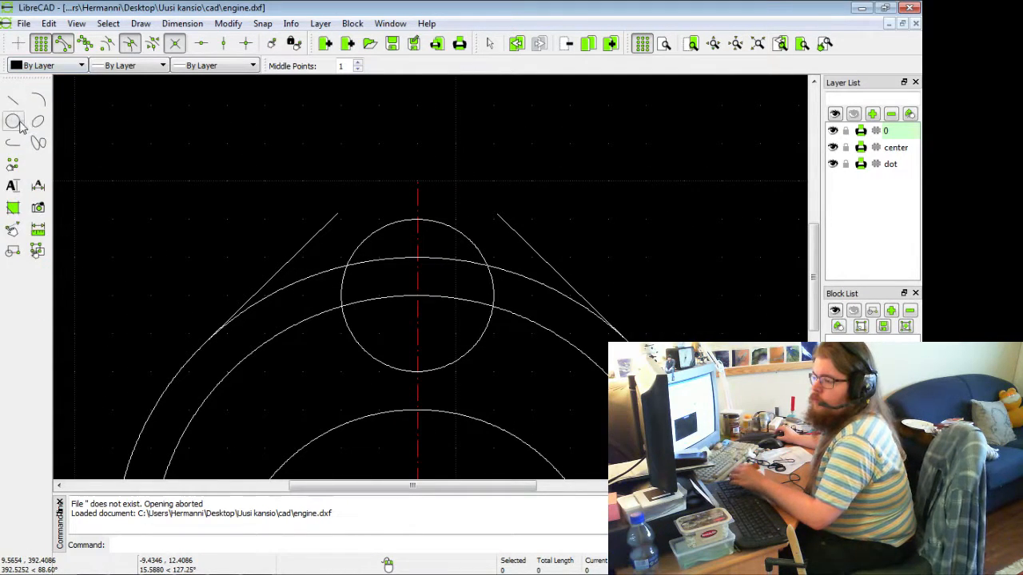
pyautogui.click(39, 102)
pyautogui.click(13, 116)
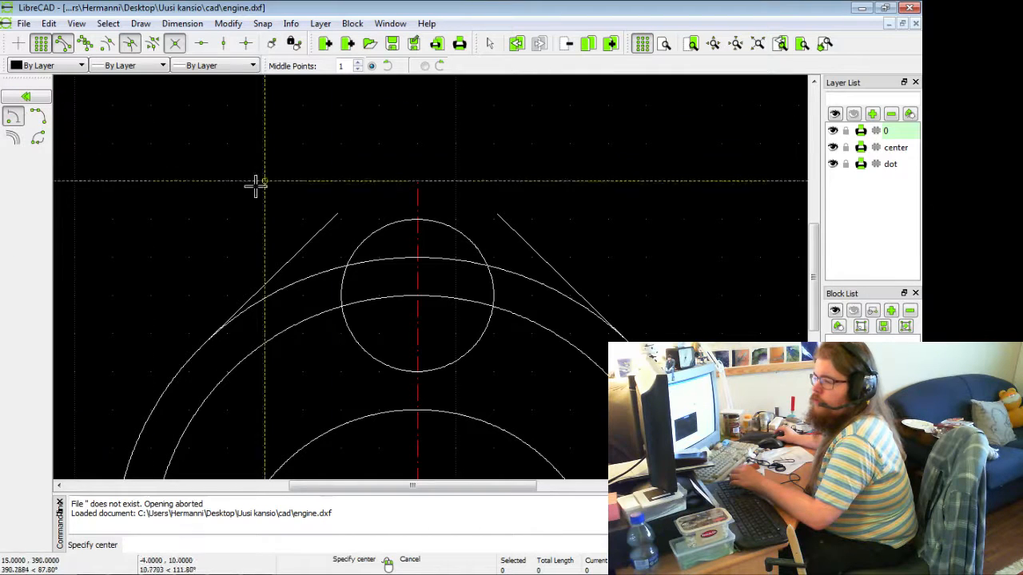
pyautogui.click(418, 295)
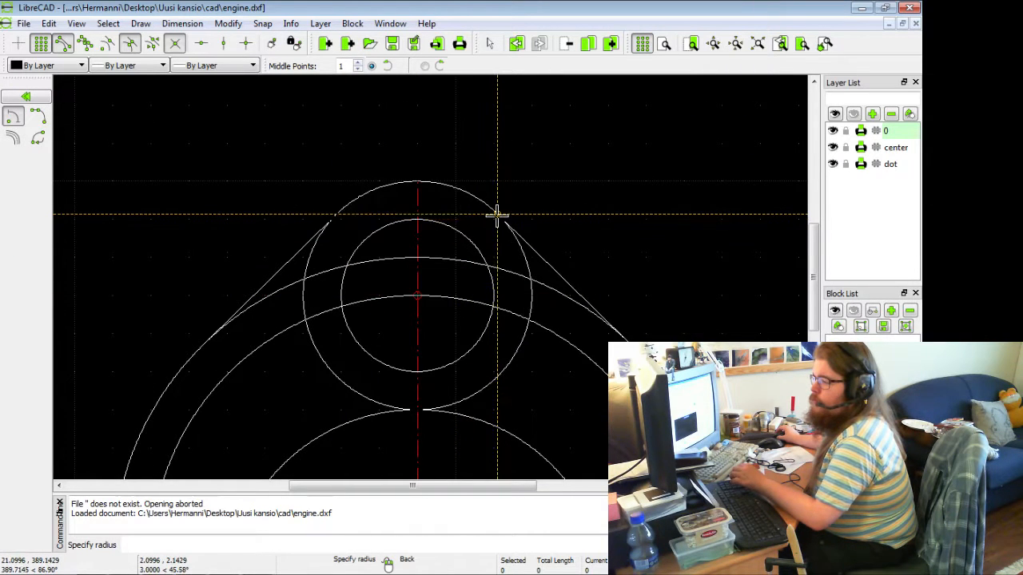
pyautogui.click(494, 211)
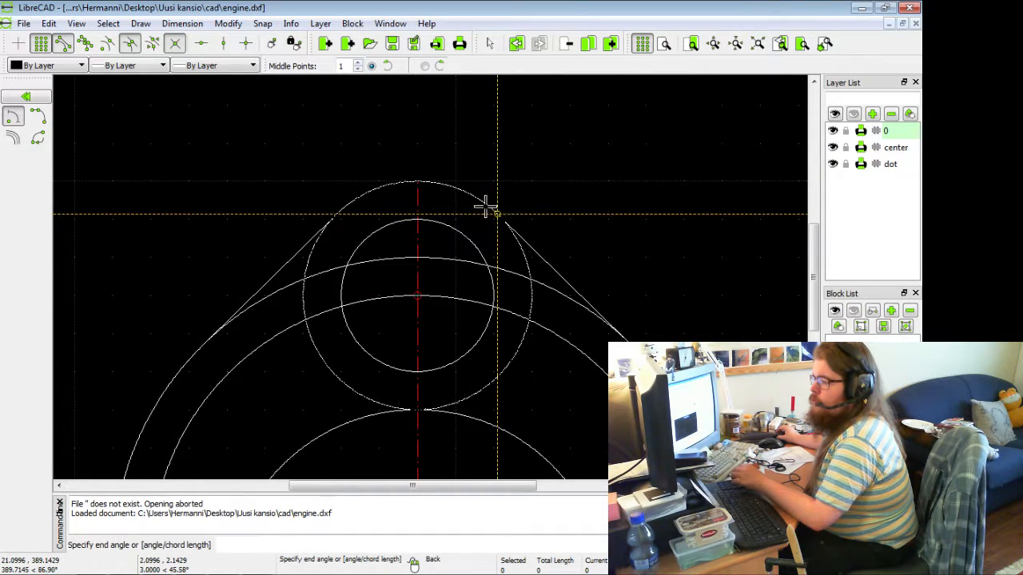
pyautogui.click(340, 213)
pyautogui.scroll(-3, 431, 248)
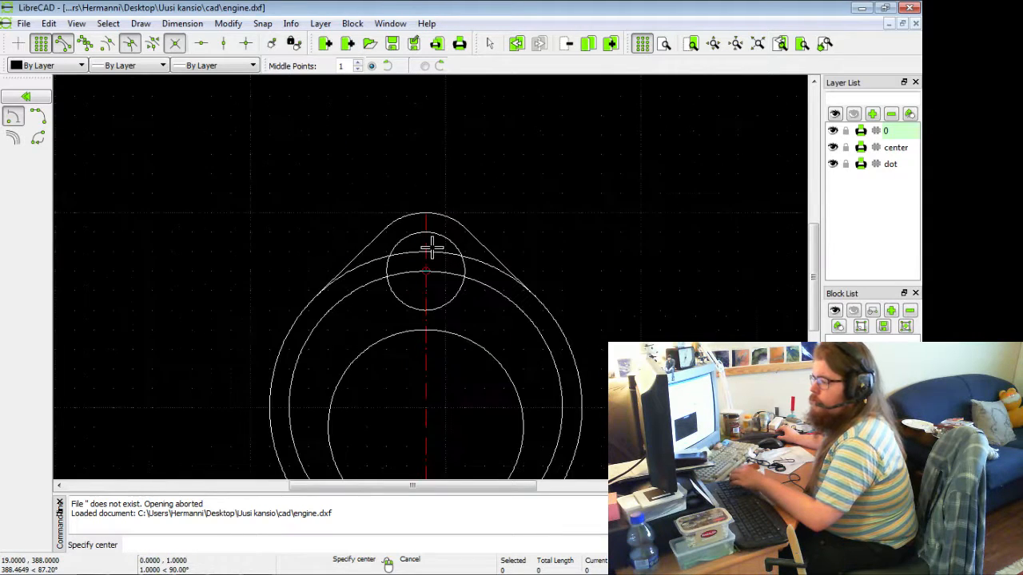
# - Replace the 8-unit circle with an 8-unit-radius arc around its lower side, joining the lower ends of the two tangent lines
pyautogui.moveTo(293, 274); pyautogui.dragTo(323, 196, button='middle')
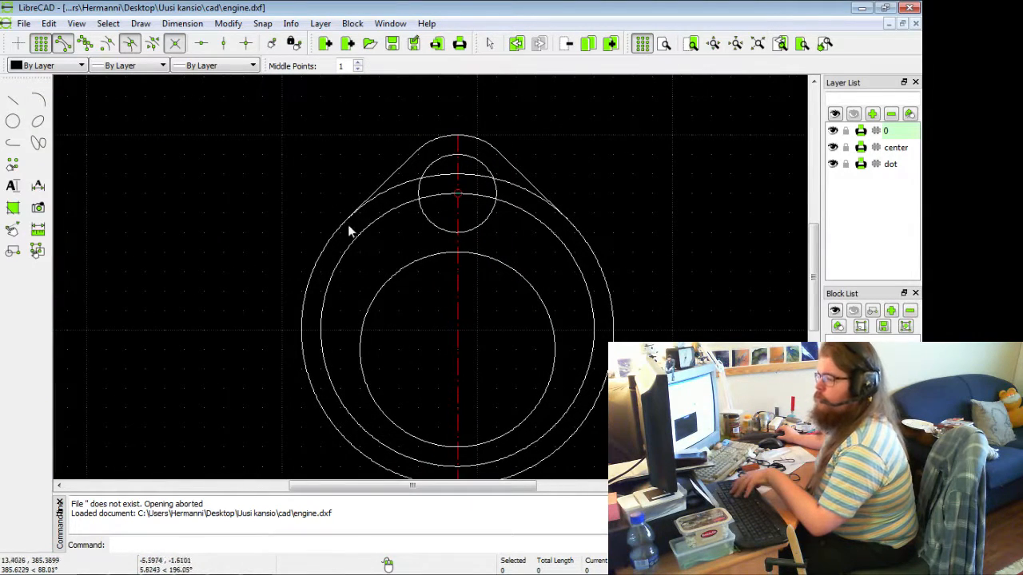
pyautogui.click(388, 200)
pyautogui.press('Delete')
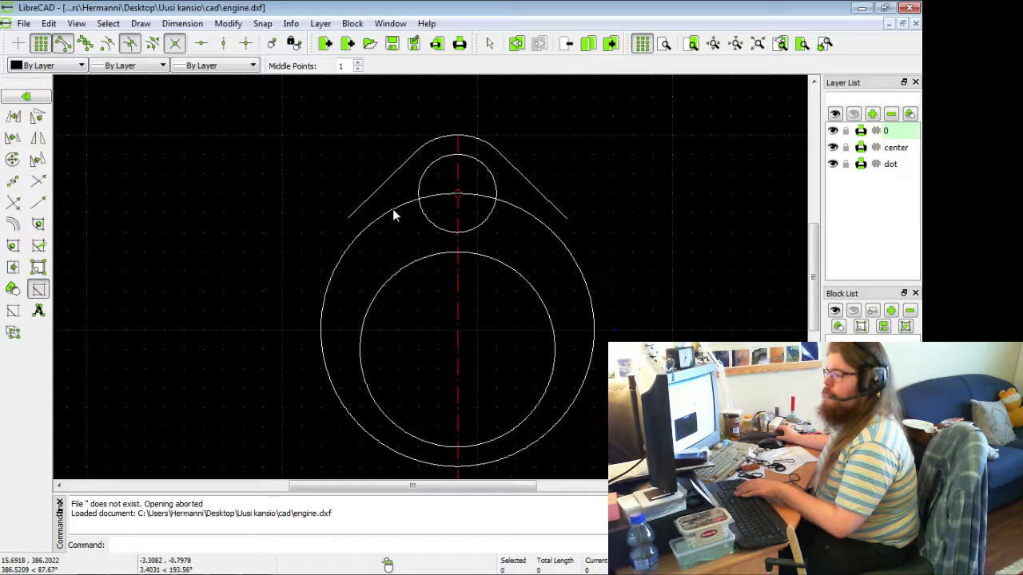
pyautogui.click(21, 99)
pyautogui.click(42, 104)
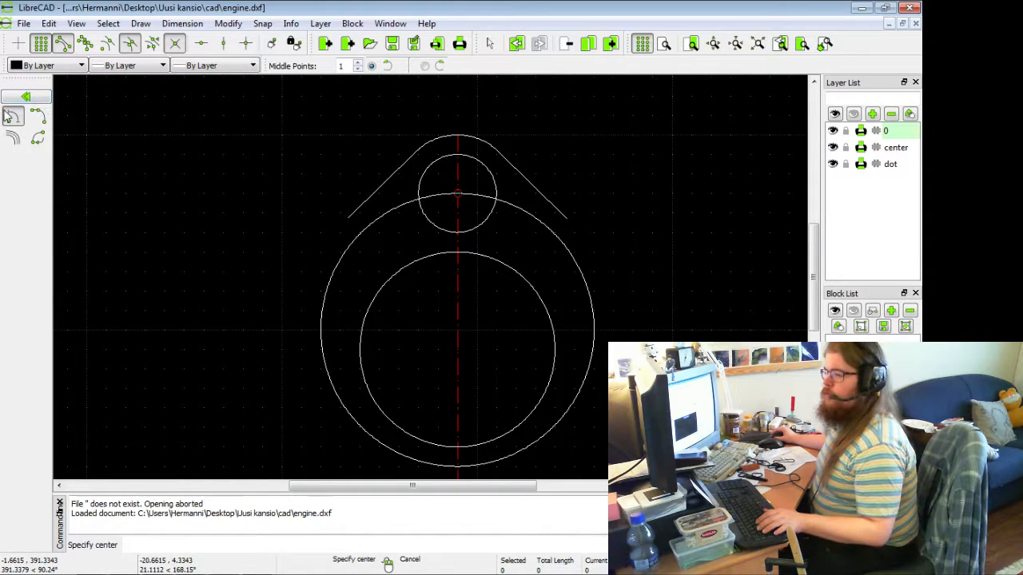
pyautogui.click(457, 330)
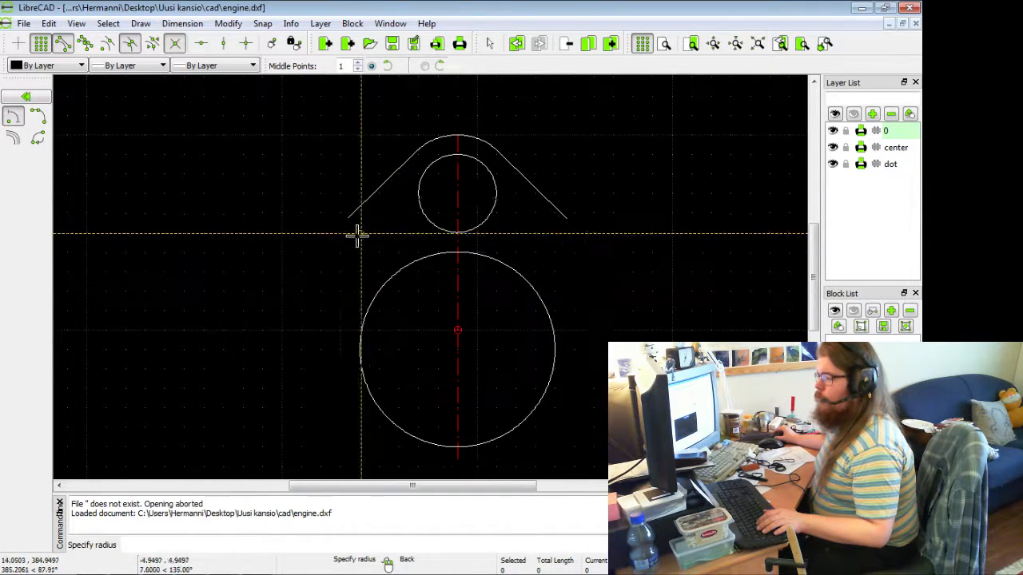
pyautogui.click(304, 331)
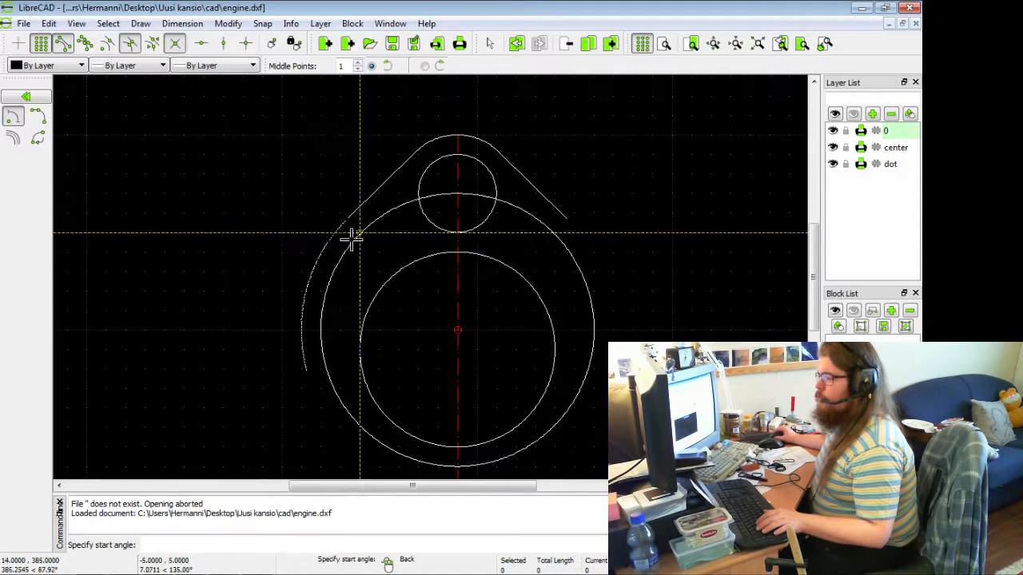
pyautogui.click(350, 216)
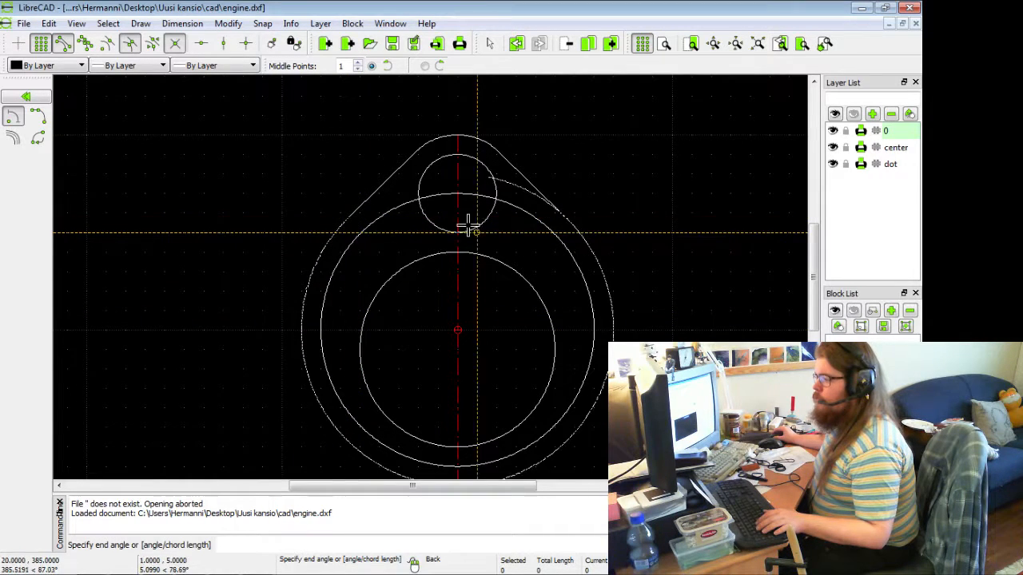
pyautogui.click(562, 217)
pyautogui.moveTo(624, 310)
pyautogui.mouseDown(button='middle')
pyautogui.moveTo(532, 260)
pyautogui.moveTo(530, 308)
pyautogui.moveTo(507, 319)
pyautogui.mouseUp(button='middle')
pyautogui.scroll(-3, 516, 290)
pyautogui.scroll(-1, 515, 290)
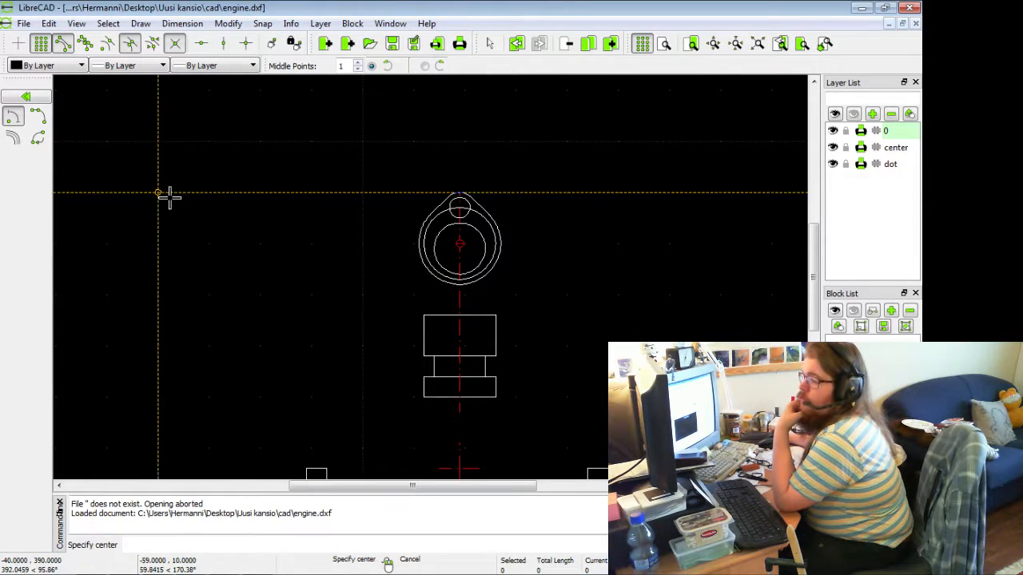
pyautogui.scroll(1, 482, 316)
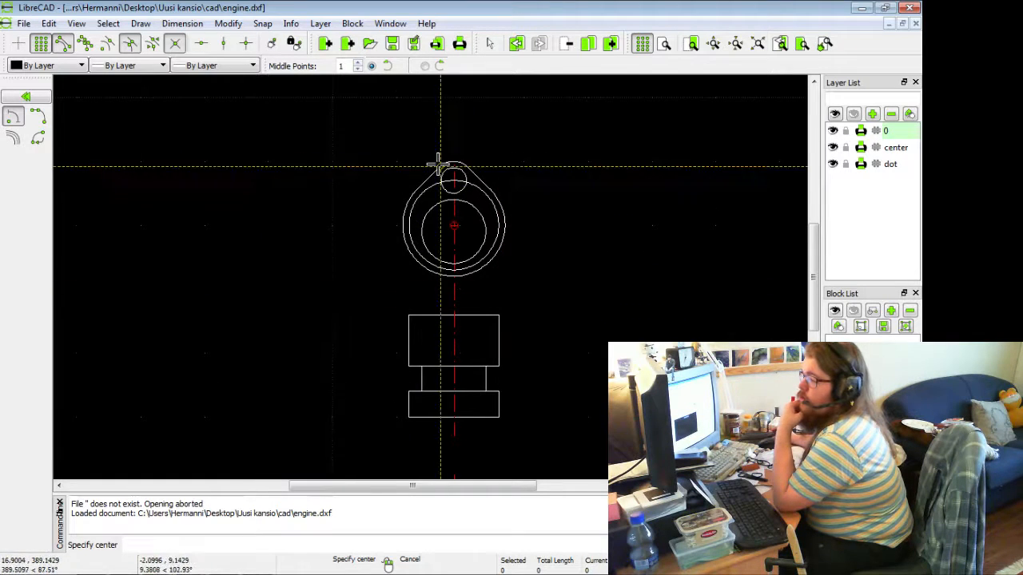
pyautogui.click(25, 97)
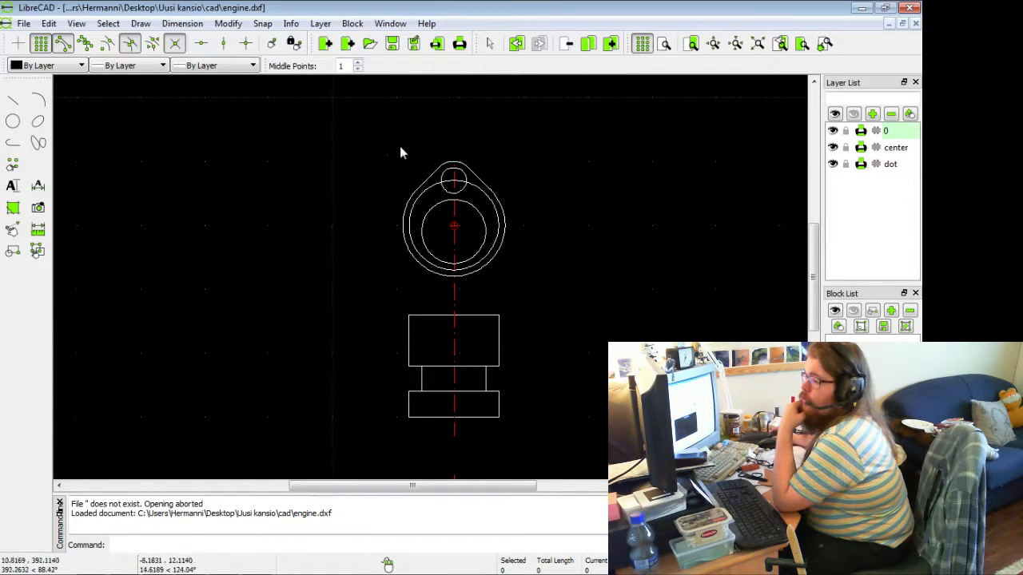
# - Rotate the whole end view by 315° about the 8-unit arc's centre, deleting the original
pyautogui.moveTo(373, 138); pyautogui.dragTo(535, 292)
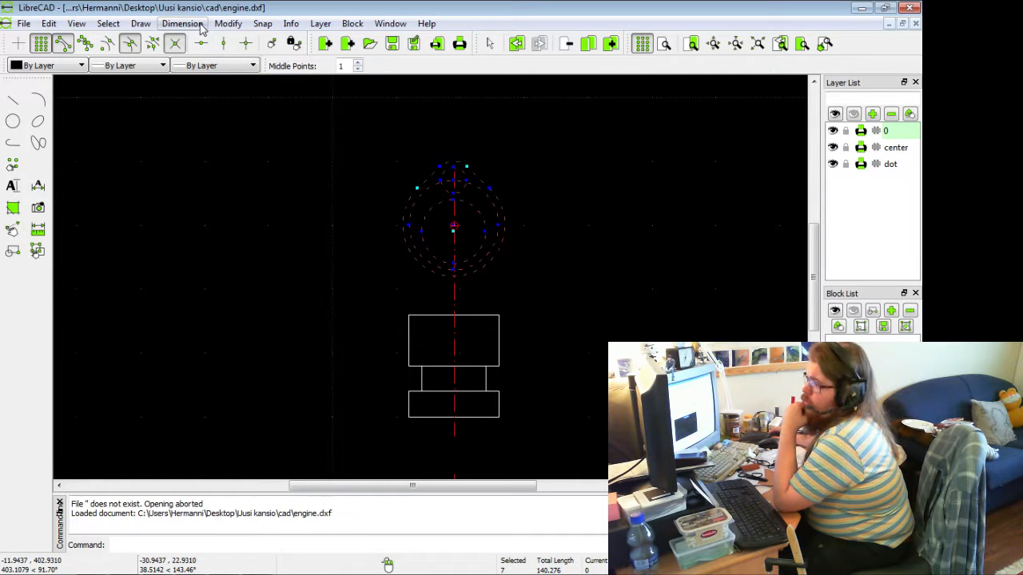
pyautogui.click(227, 23)
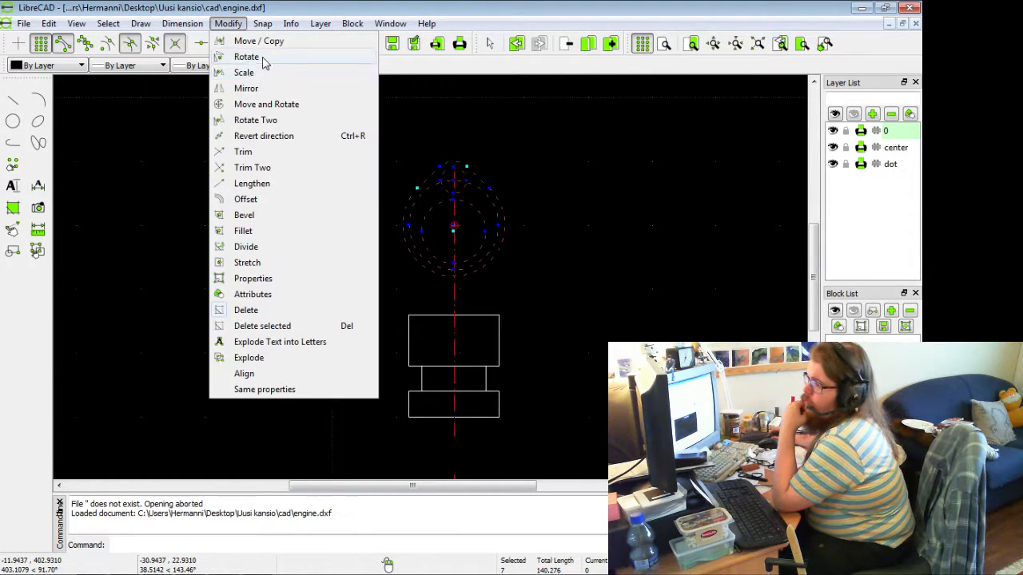
pyautogui.click(239, 55)
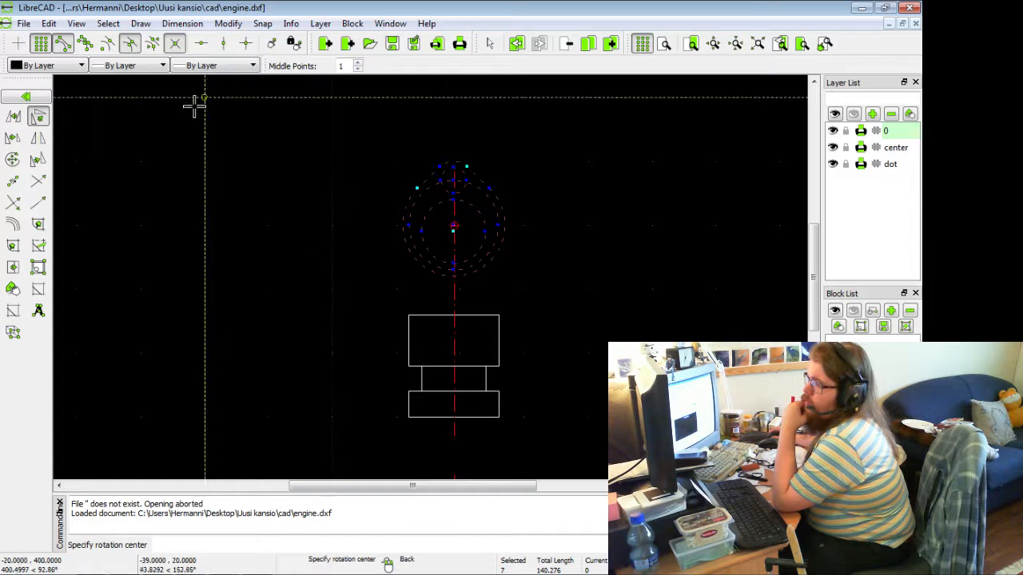
pyautogui.scroll(4, 454, 232)
pyautogui.click(448, 214)
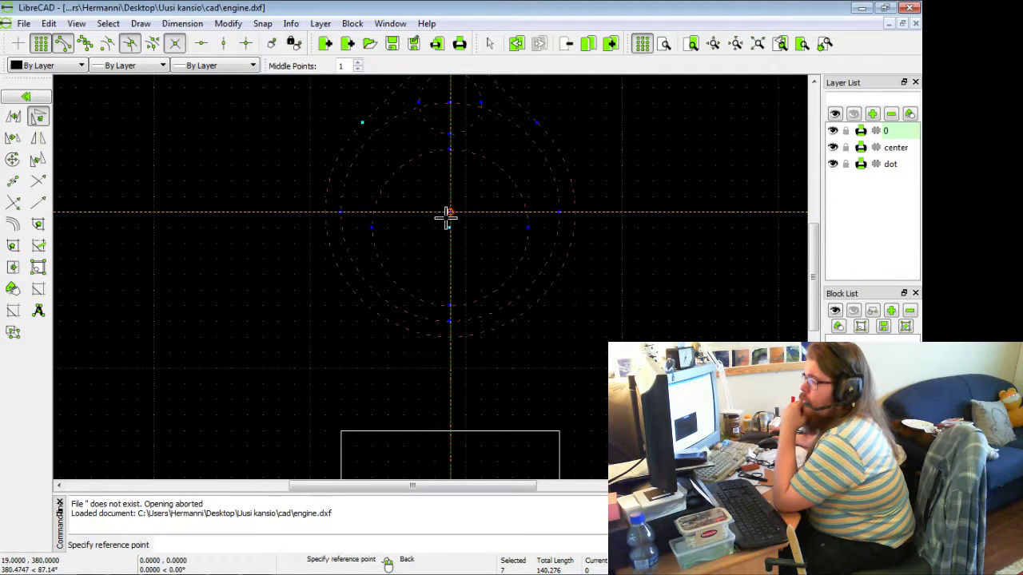
pyautogui.click(452, 180)
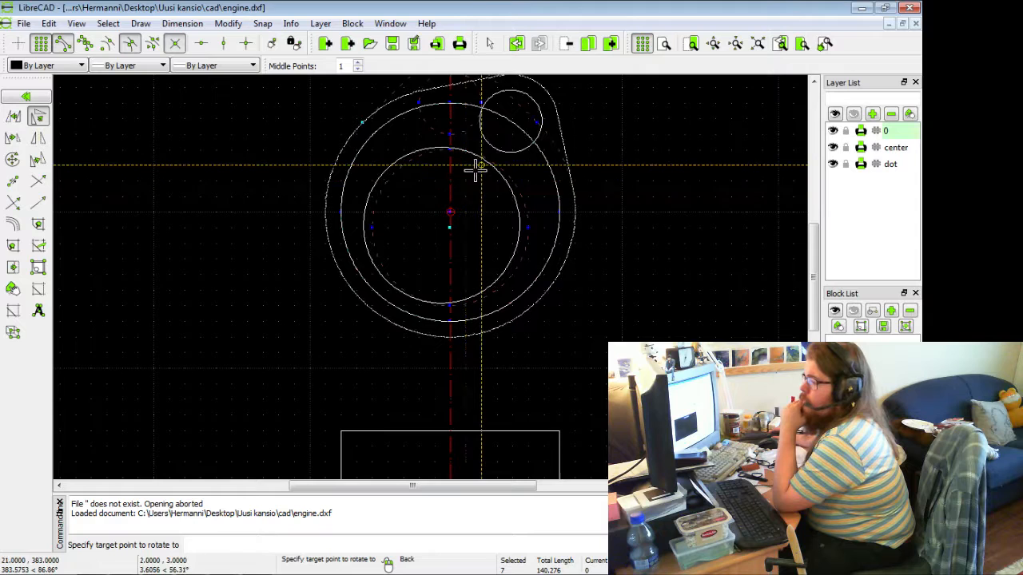
pyautogui.click(482, 182)
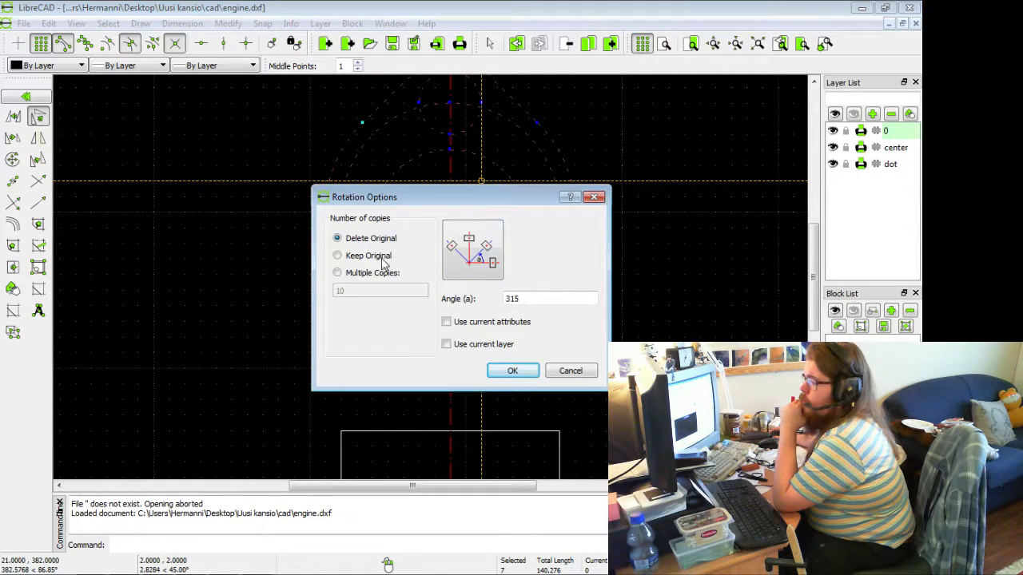
pyautogui.click(510, 372)
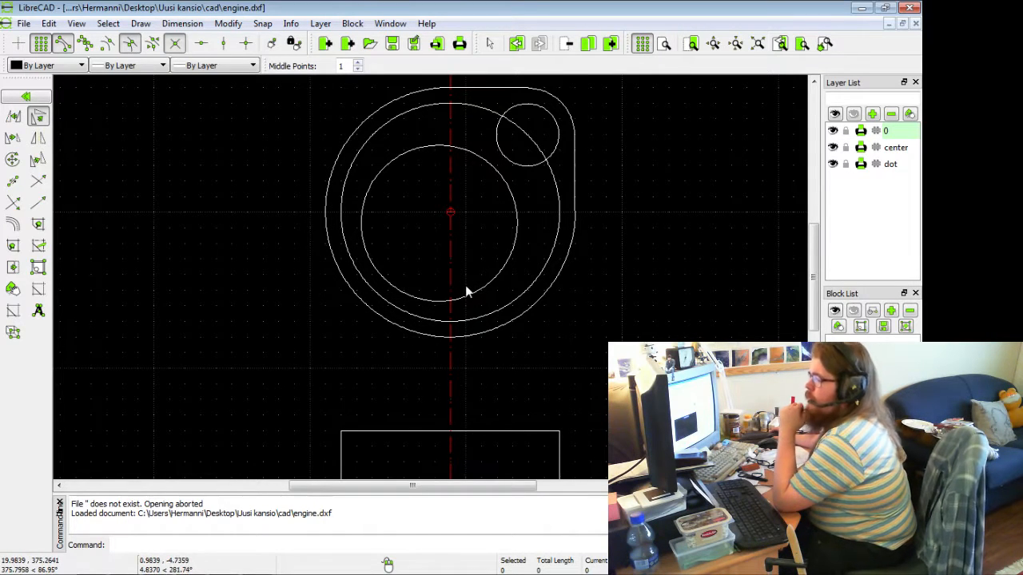
# - On the dot layer, draw a 4-unit vertical line up from the upper block's top right corner
pyautogui.moveTo(498, 264)
pyautogui.mouseDown(button='middle')
pyautogui.moveTo(485, 119)
pyautogui.moveTo(486, 242)
pyautogui.mouseUp(button='middle')
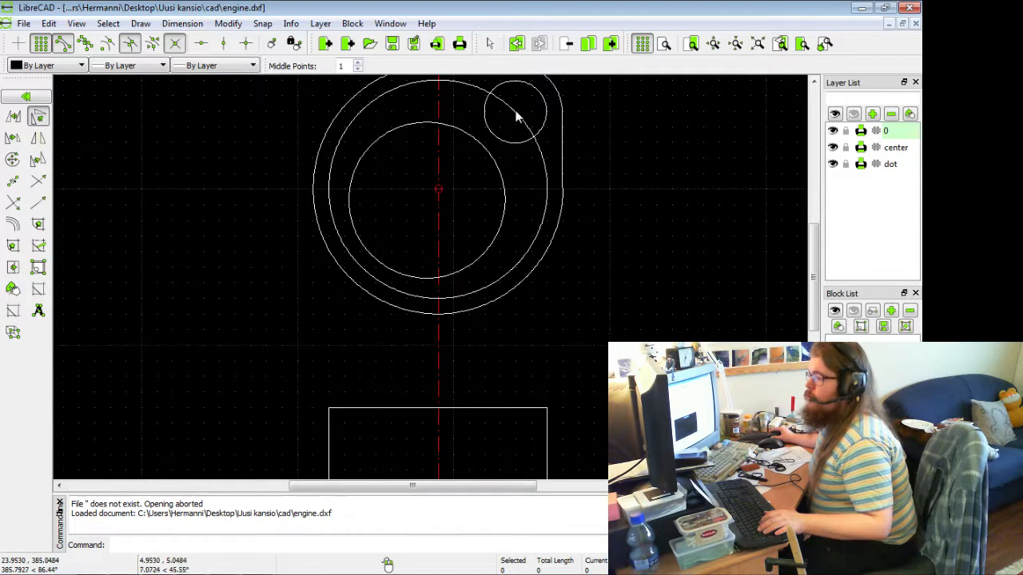
pyautogui.click(20, 102)
pyautogui.click(17, 111)
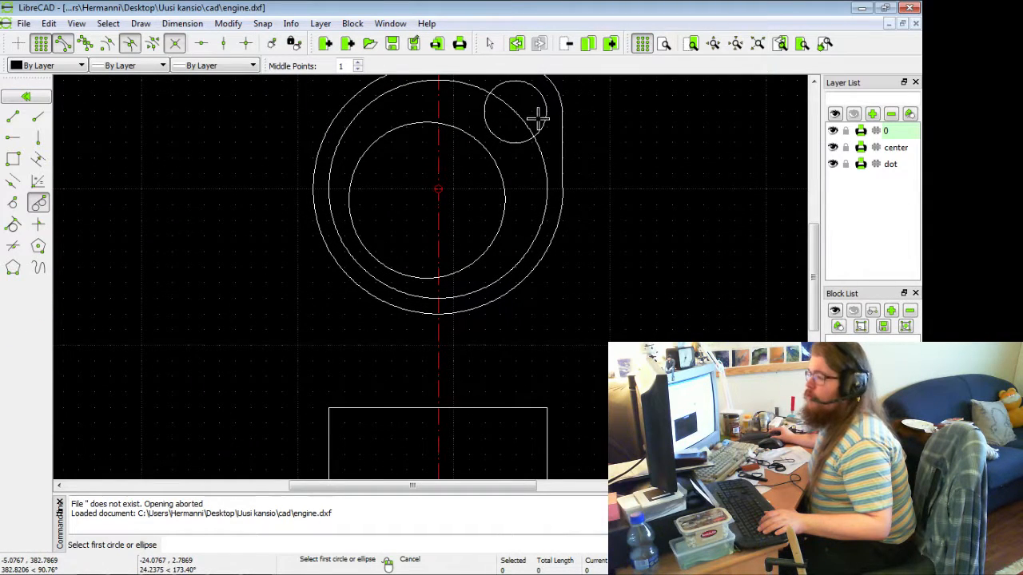
pyautogui.click(13, 116)
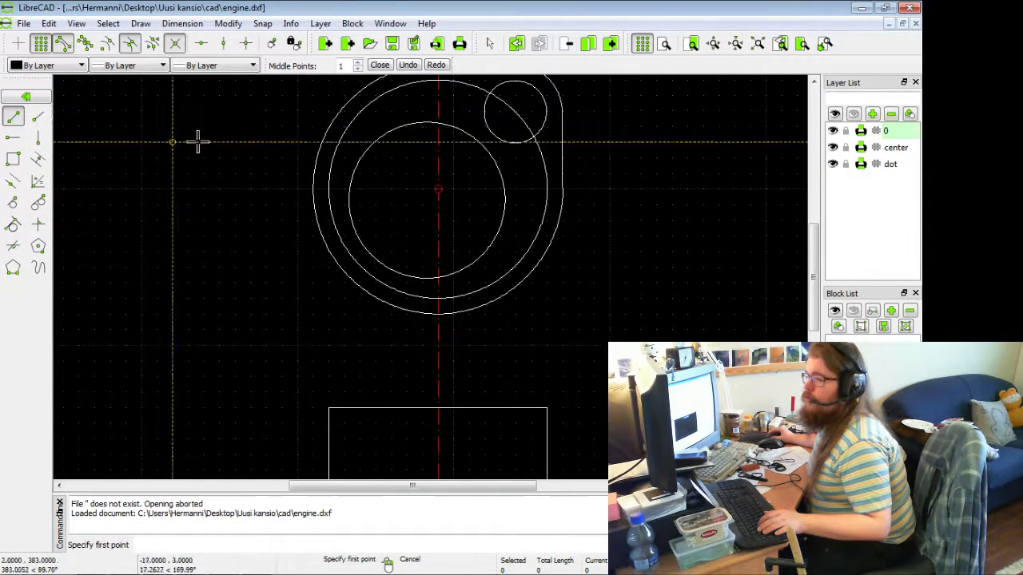
pyautogui.click(515, 110)
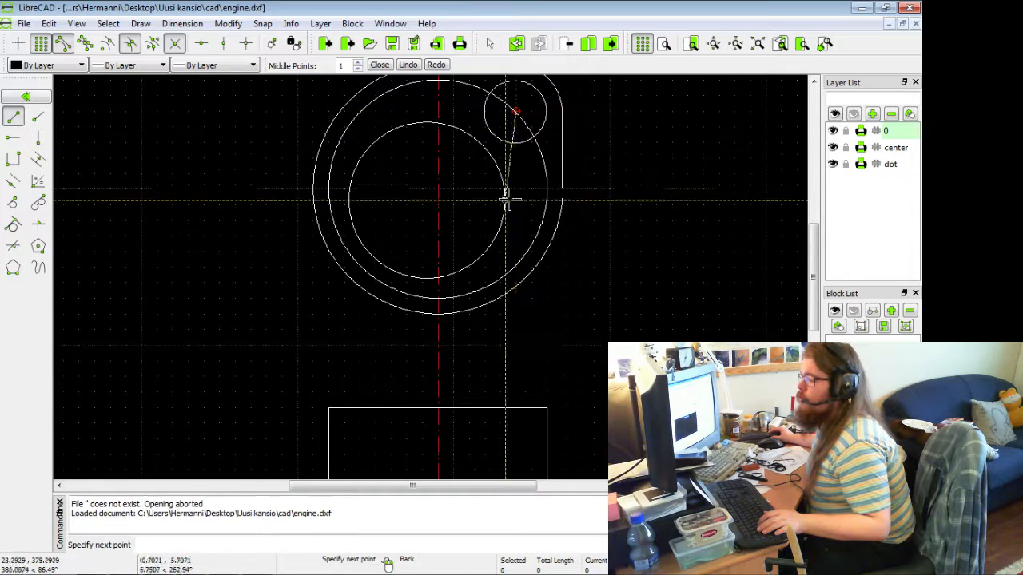
pyautogui.rightClick(516, 408)
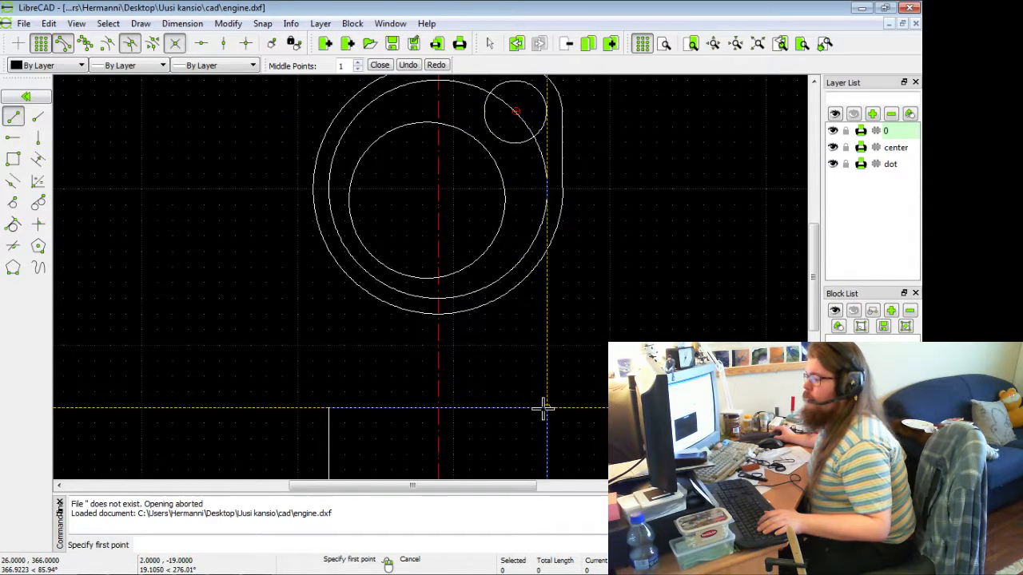
pyautogui.click(546, 407)
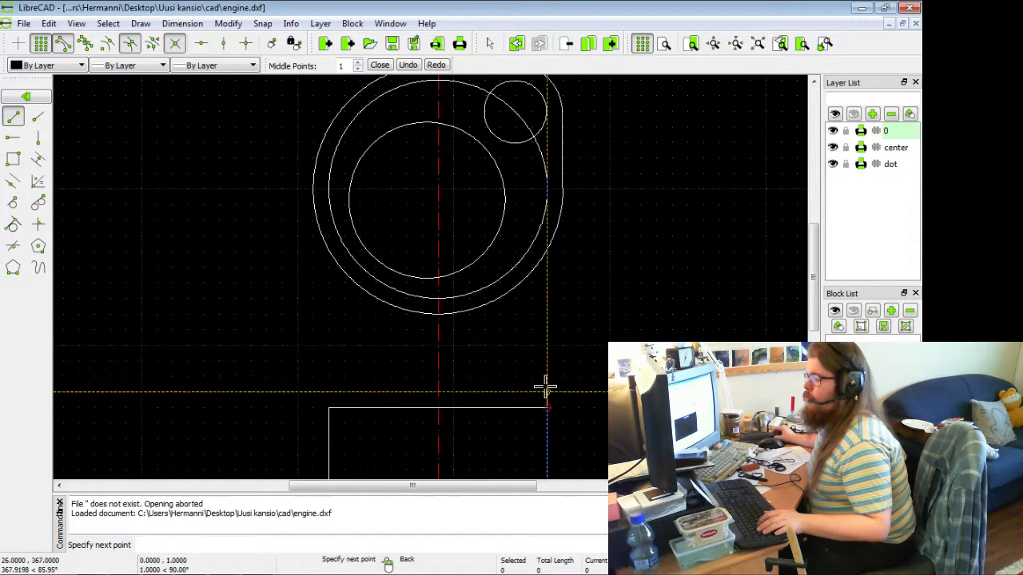
pyautogui.click(901, 164)
pyautogui.click(546, 407)
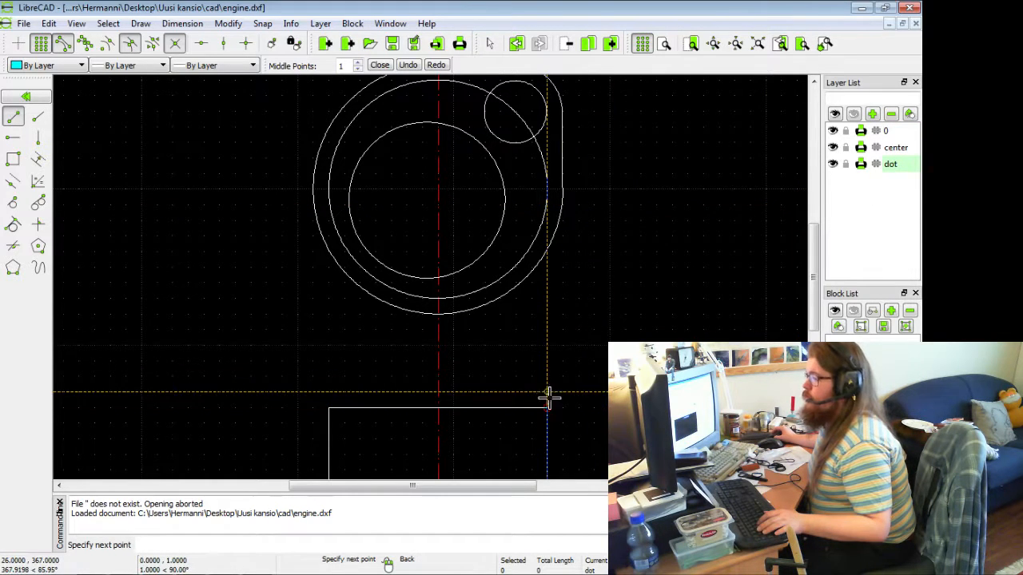
pyautogui.click(548, 345)
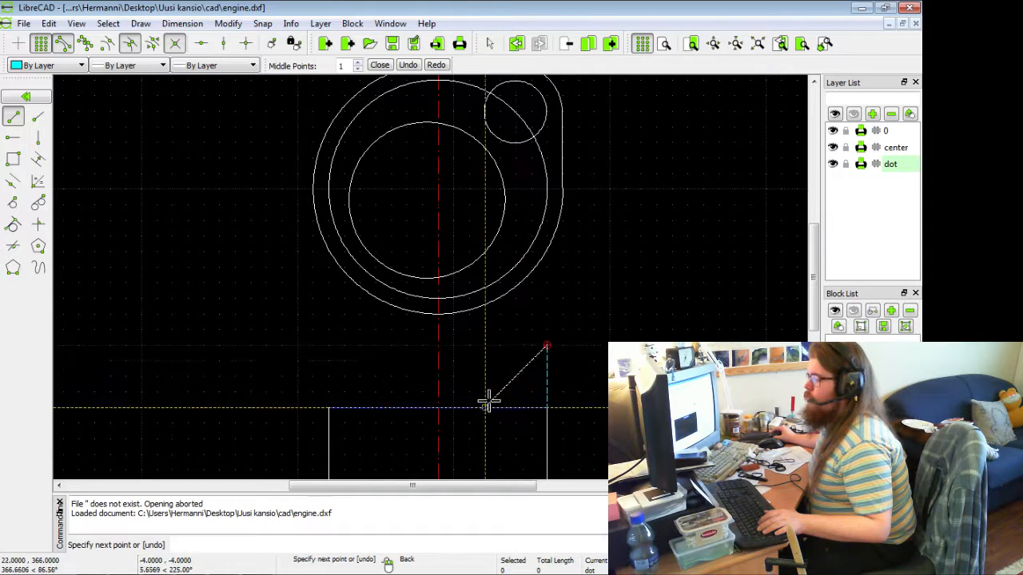
pyautogui.rightClick(479, 409)
# - Draw a second 4-unit vertical line up from the block's top edge, aligned with the small circle's left side
pyautogui.click(483, 407)
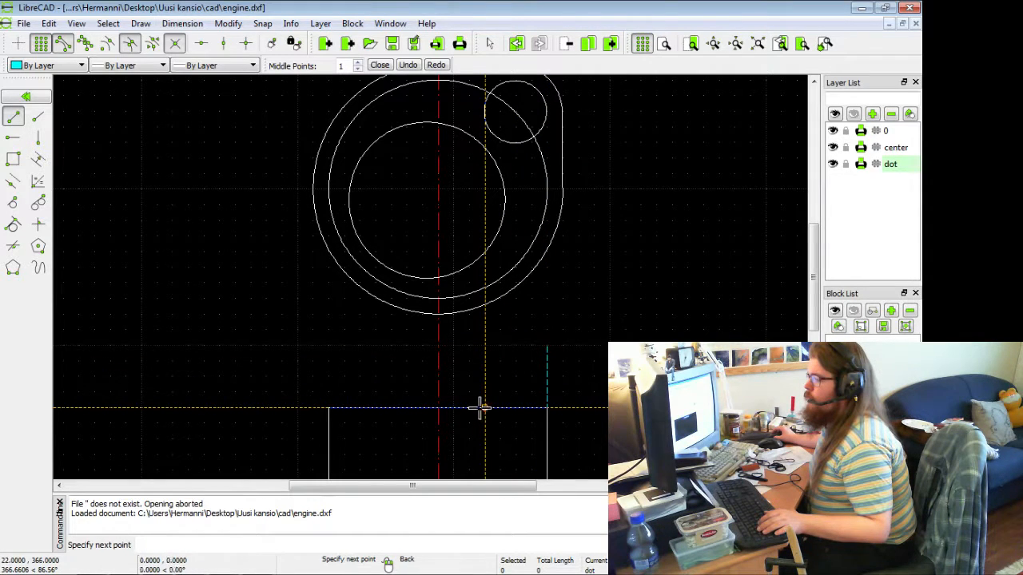
pyautogui.click(484, 345)
pyautogui.rightClick(550, 349)
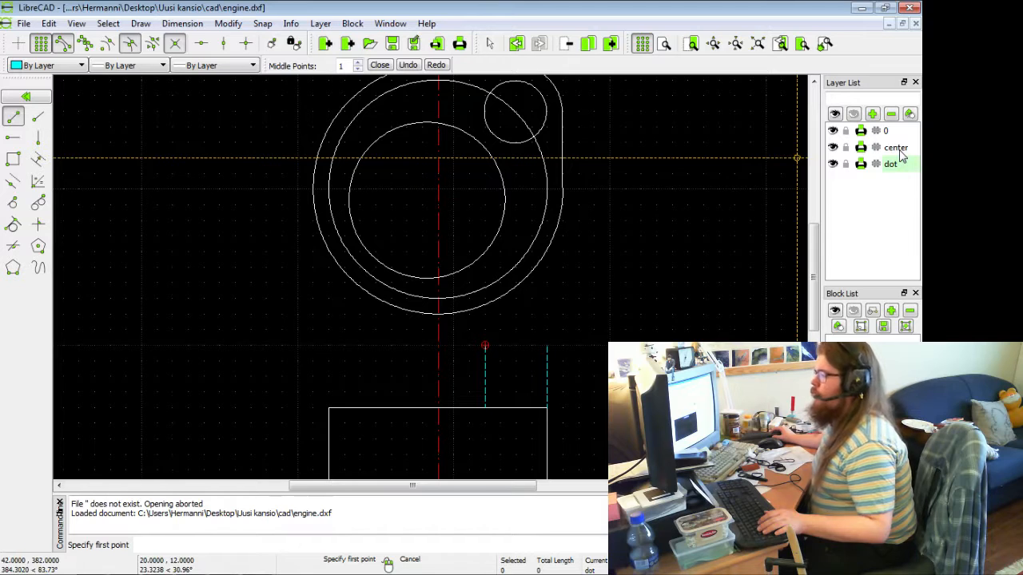
# - On layer 0, outline a block 15 units wide and 4 high on top of the upper block, overhanging its right side by 1 unit
pyautogui.click(888, 131)
pyautogui.click(329, 407)
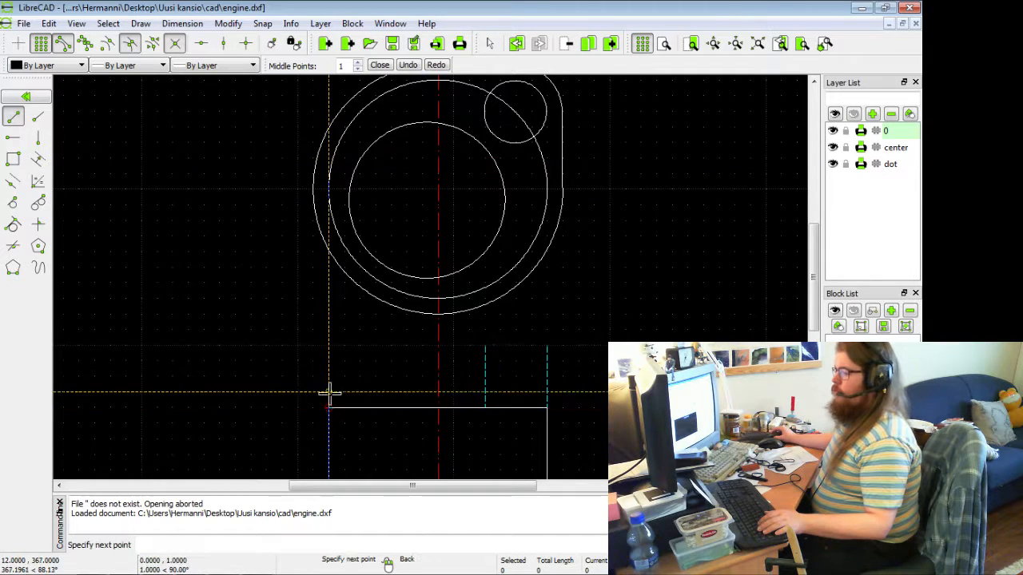
pyautogui.click(330, 345)
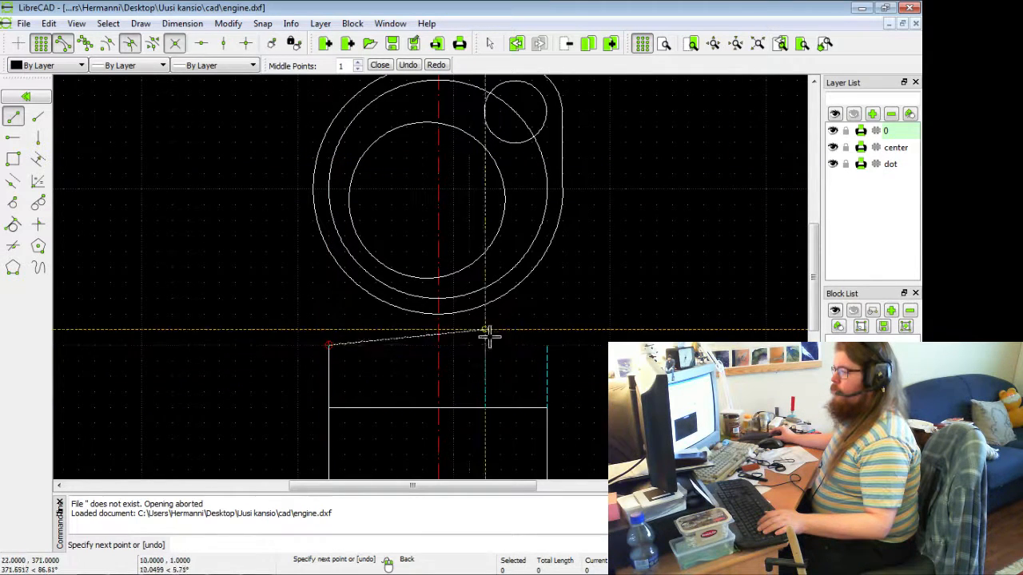
pyautogui.click(561, 343)
pyautogui.click(561, 412)
pyautogui.click(548, 410)
pyautogui.rightClick(572, 411)
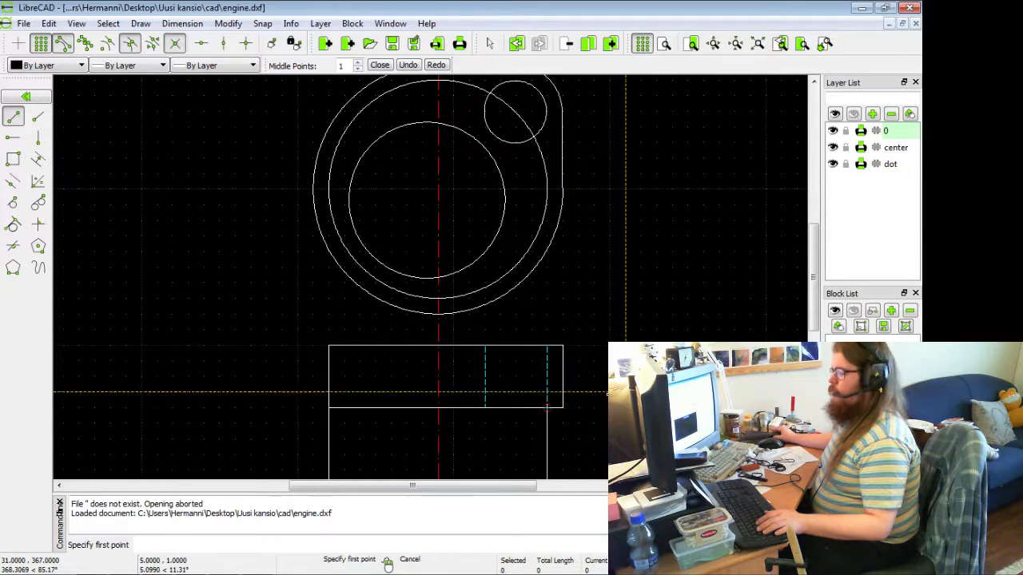
pyautogui.scroll(-4, 618, 393)
pyautogui.moveTo(617, 408); pyautogui.dragTo(516, 293, button='middle')
pyautogui.scroll(3, 424, 354)
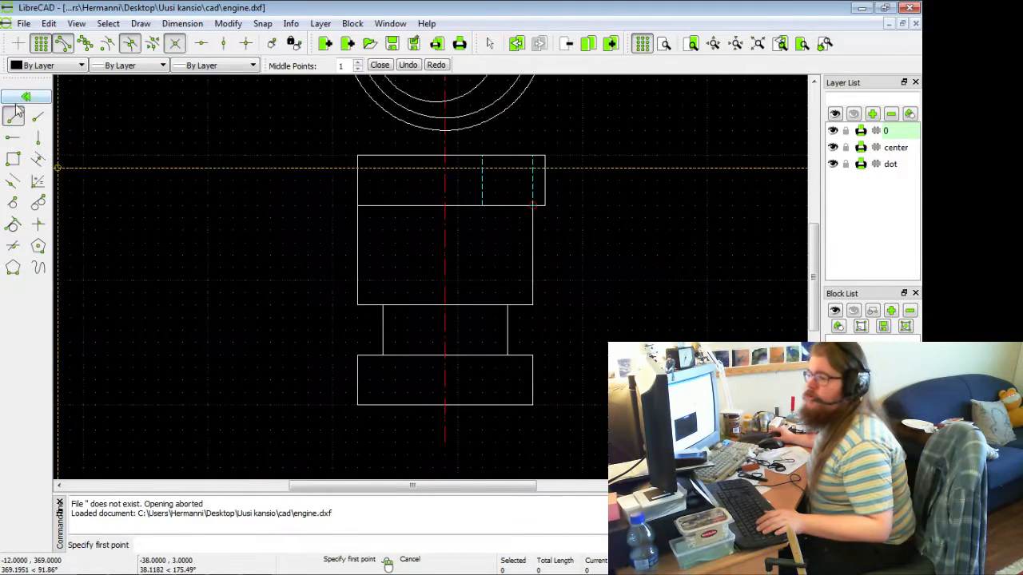
pyautogui.rightClick(465, 369)
# - Move the narrow neck block's two vertical side lines 0.7071 units left, in line with the end view's inner circle, deleting the originals
pyautogui.click(383, 336)
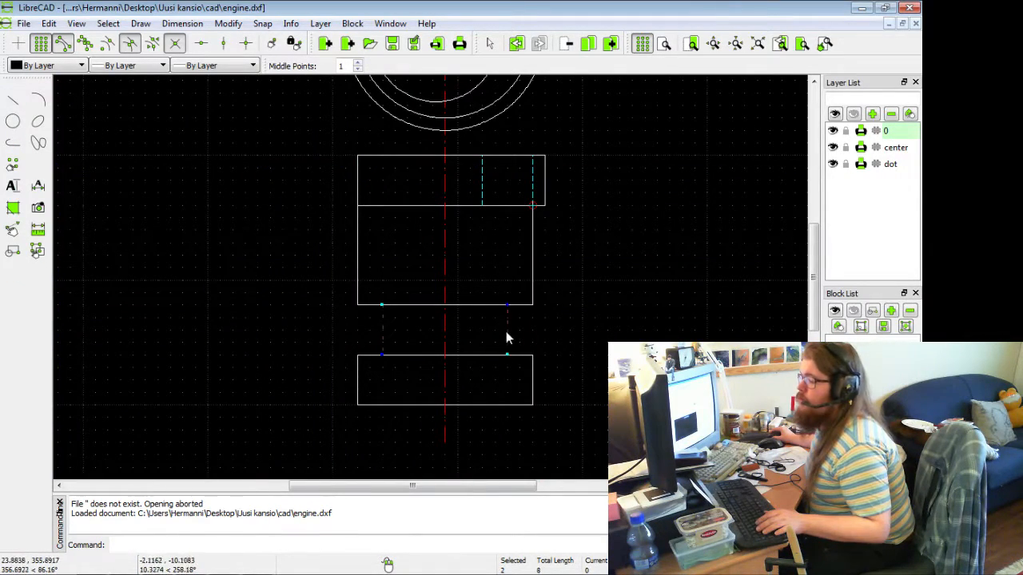
pyautogui.click(507, 332)
pyautogui.moveTo(464, 284)
pyautogui.mouseDown(button='middle')
pyautogui.moveTo(464, 381)
pyautogui.moveTo(475, 336)
pyautogui.mouseUp(button='middle')
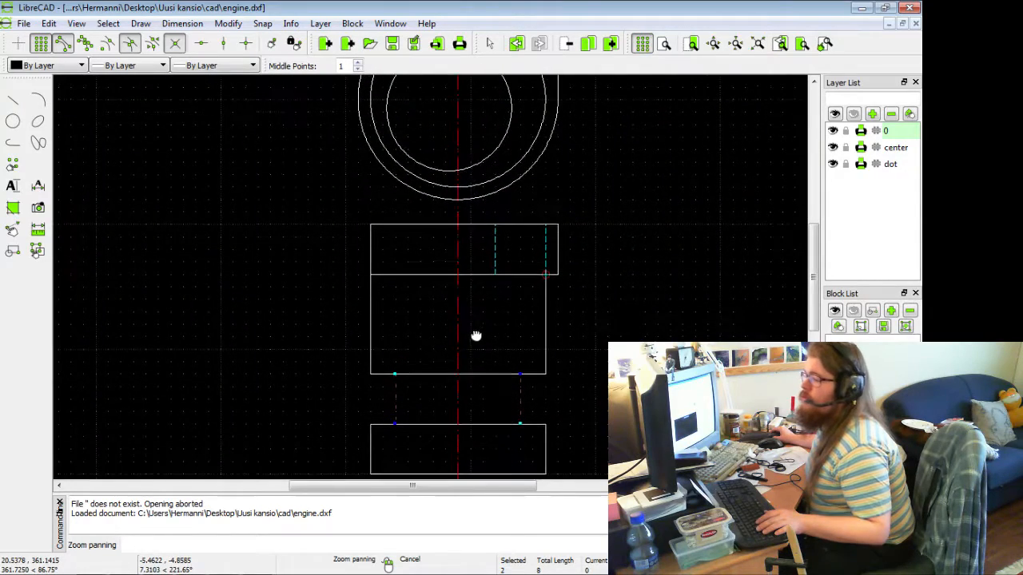
pyautogui.click(227, 23)
pyautogui.click(244, 39)
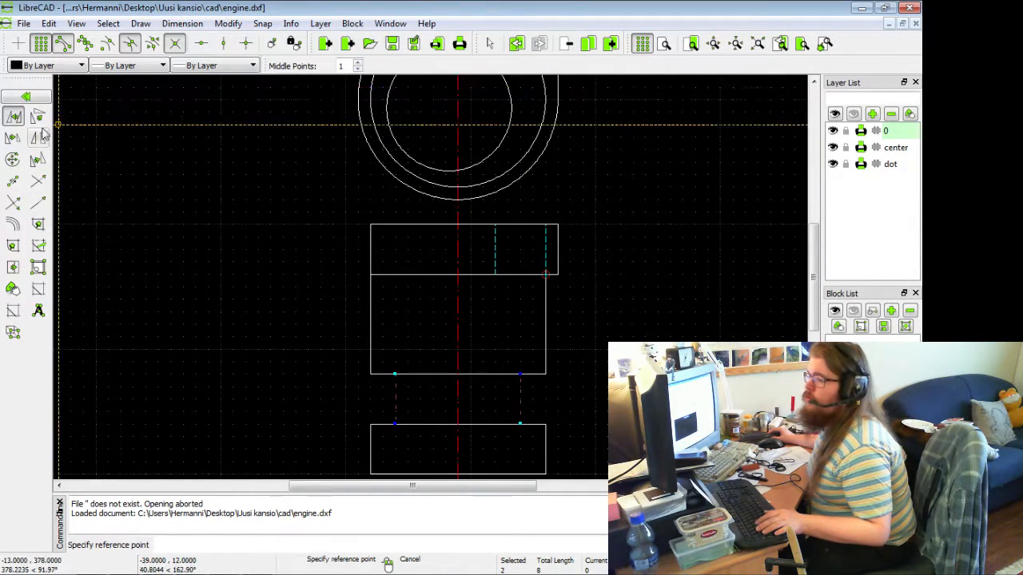
pyautogui.click(392, 374)
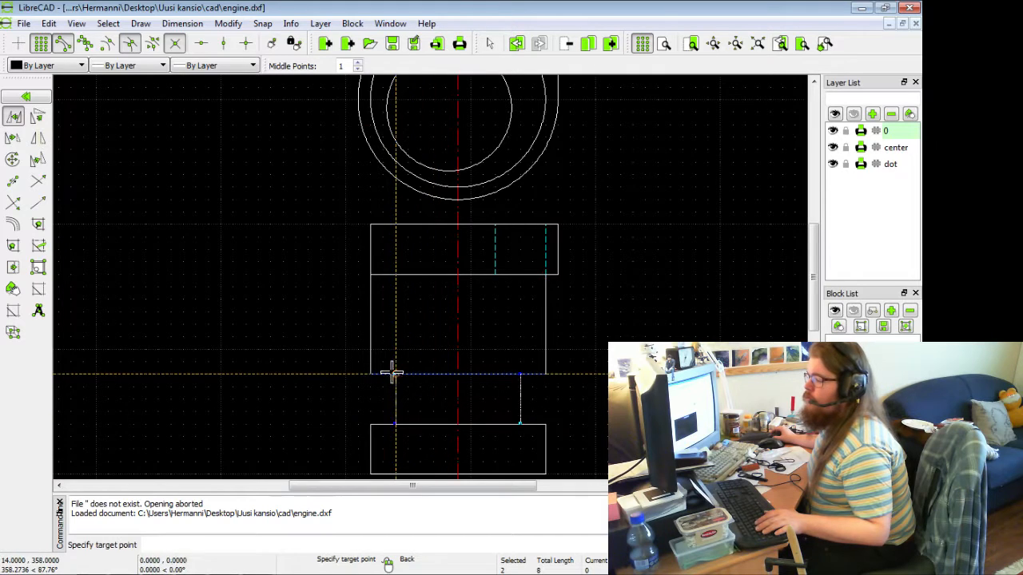
pyautogui.click(201, 43)
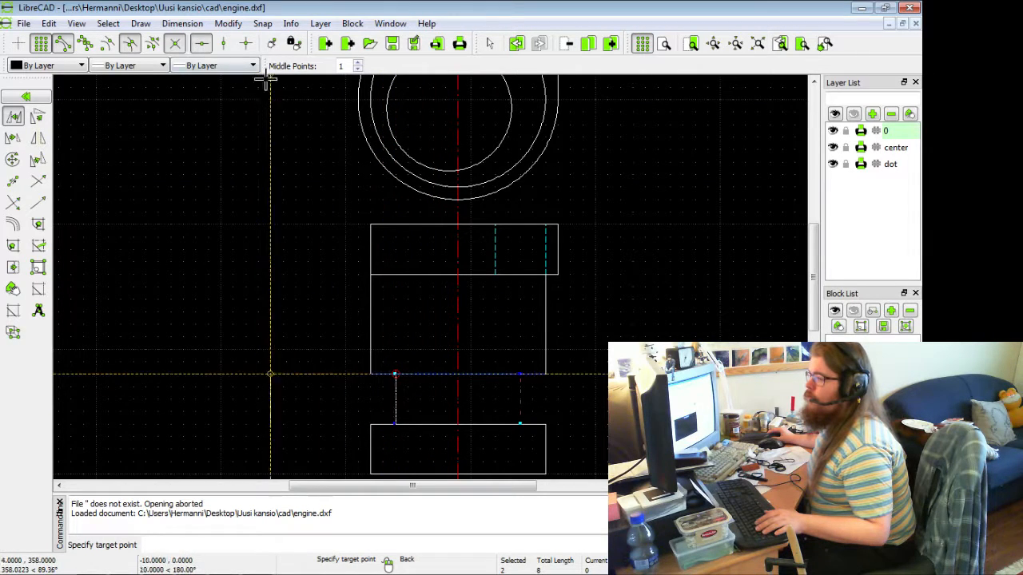
pyautogui.click(389, 109)
pyautogui.click(515, 352)
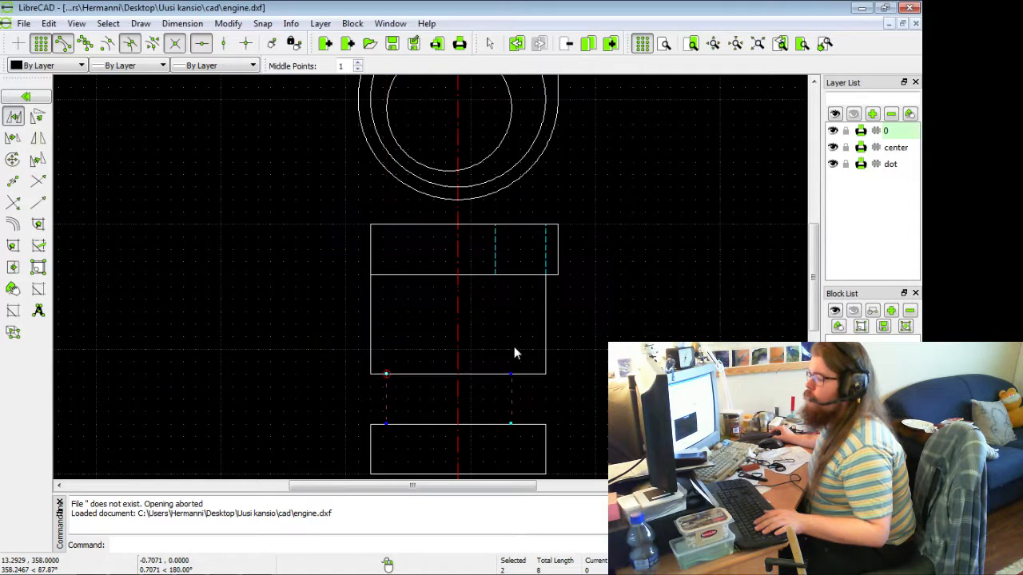
pyautogui.click(230, 24)
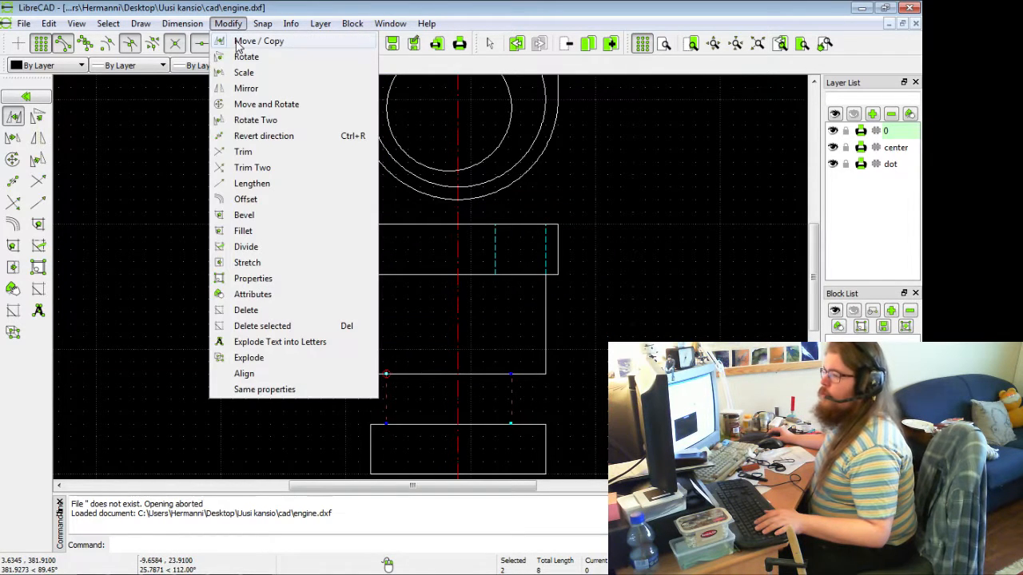
pyautogui.moveTo(149, 32)
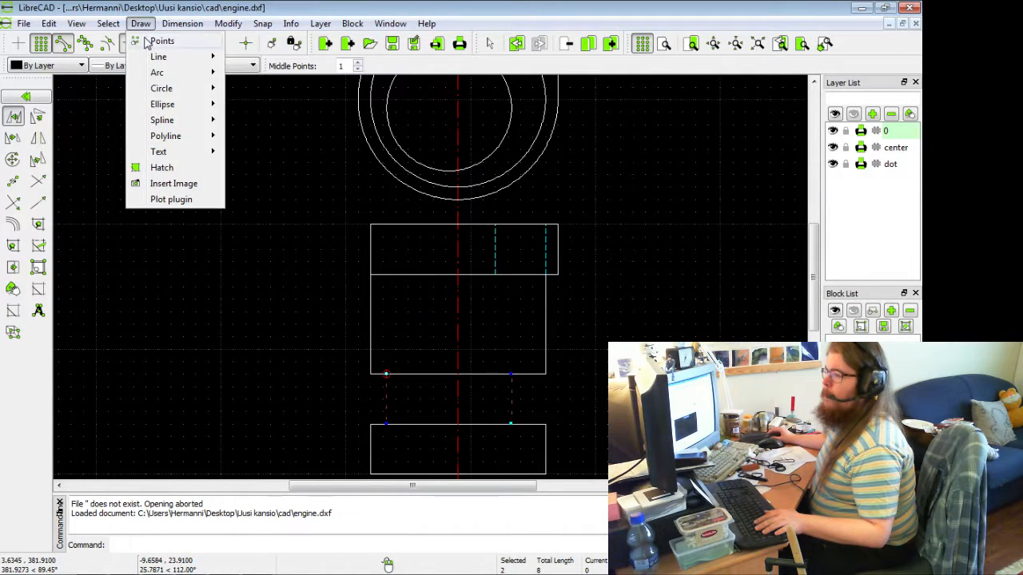
pyautogui.click(113, 40)
# - Delete the two dashed hidden lines inside the overhanging upper block
pyautogui.scroll(-3, 290, 186)
pyautogui.moveTo(293, 188); pyautogui.dragTo(303, 235, button='middle')
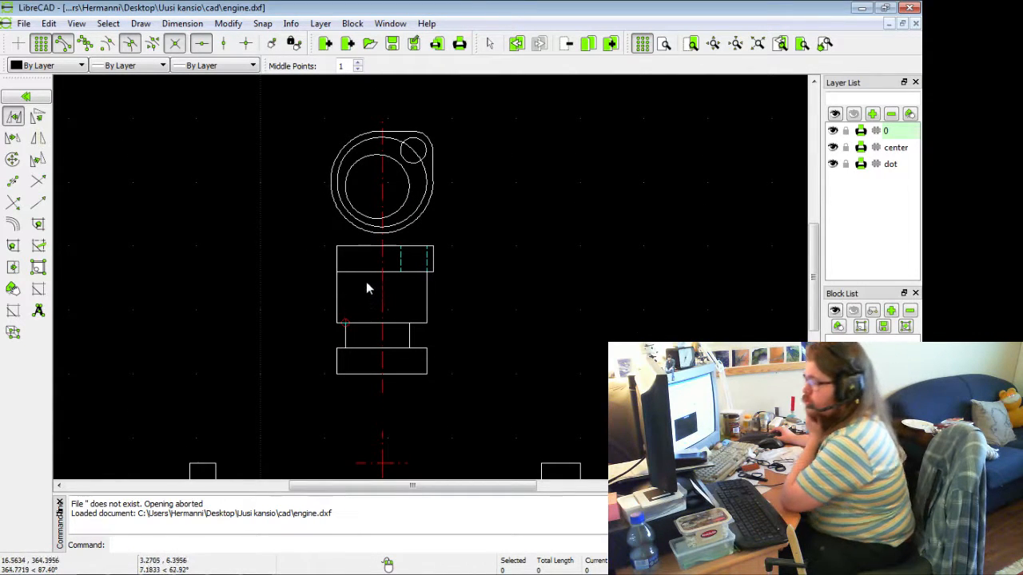
pyautogui.moveTo(327, 327); pyautogui.dragTo(379, 222, button='middle')
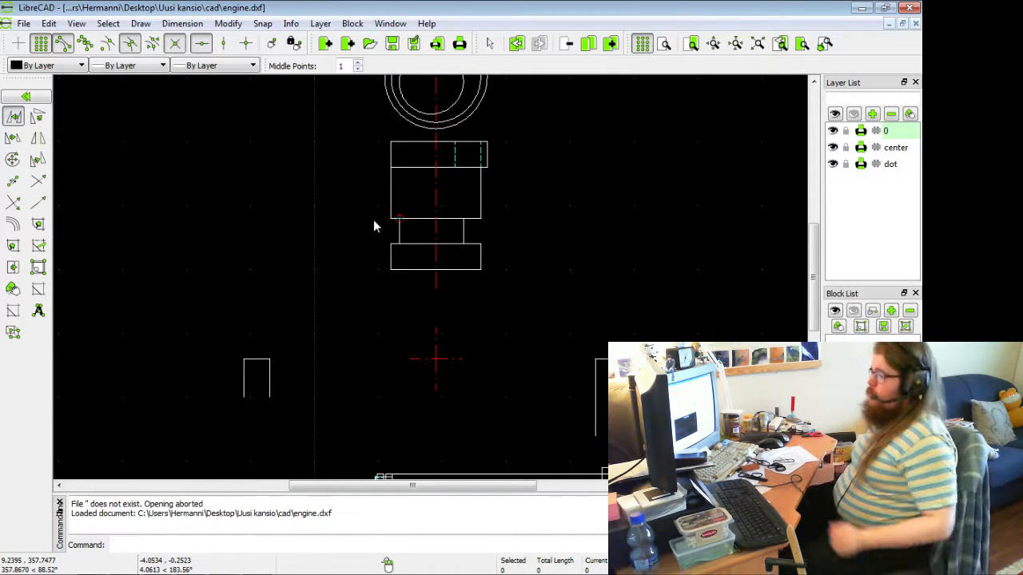
pyautogui.moveTo(320, 199); pyautogui.dragTo(333, 379, button='middle')
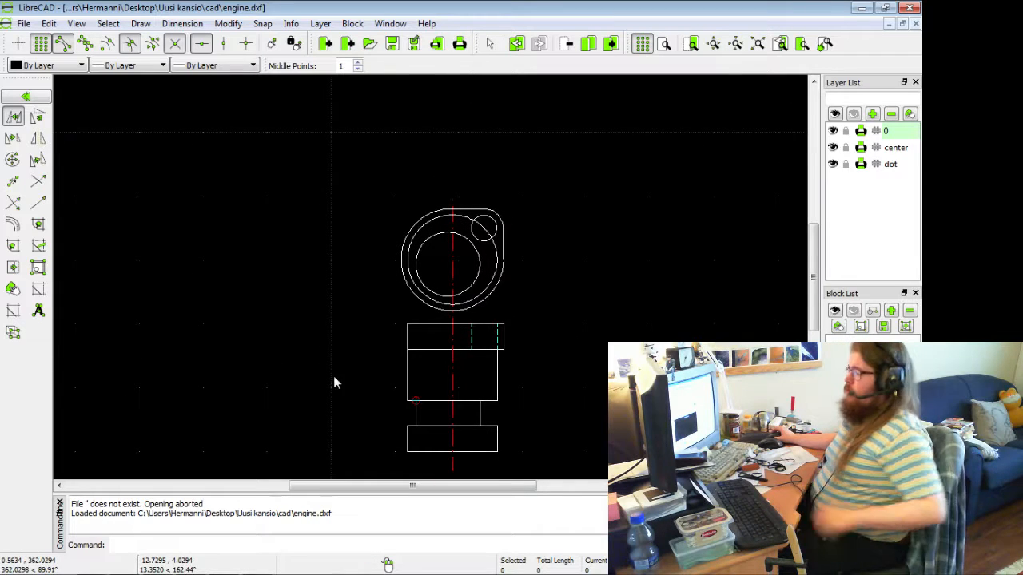
pyautogui.moveTo(372, 325)
pyautogui.mouseDown(button='middle')
pyautogui.moveTo(399, 320)
pyautogui.moveTo(394, 311)
pyautogui.mouseUp(button='middle')
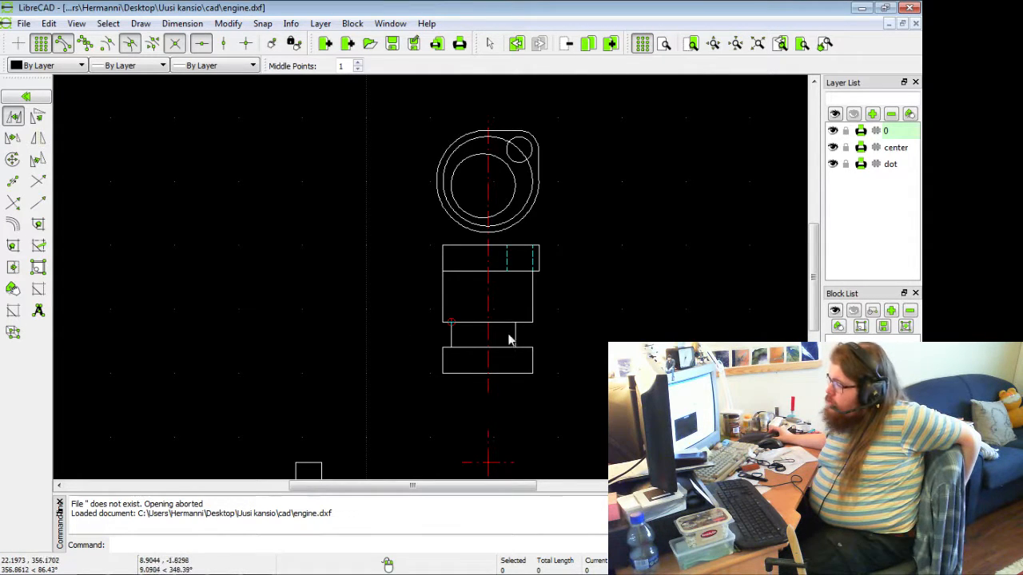
pyautogui.scroll(5, 528, 288)
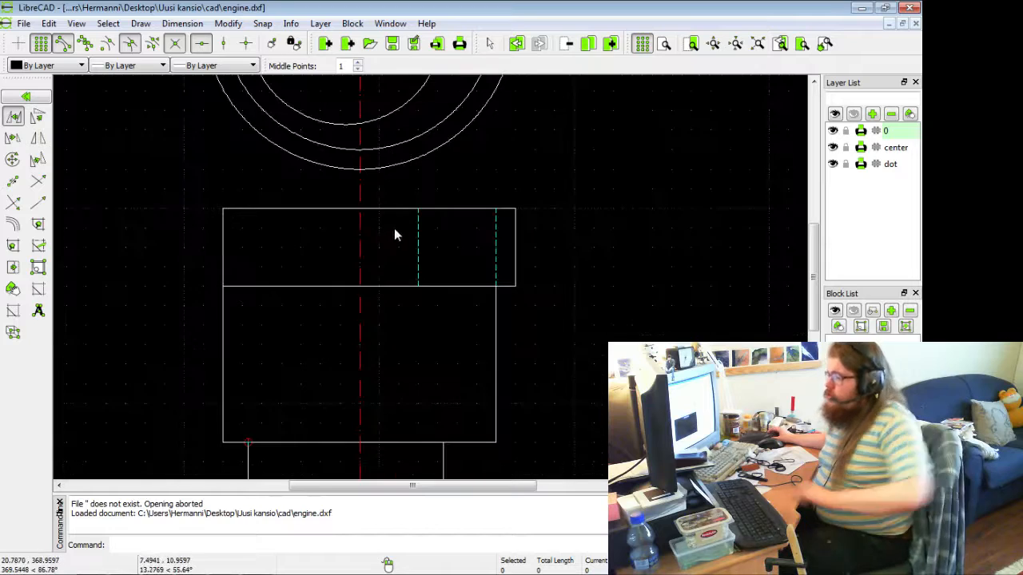
pyautogui.click(416, 235)
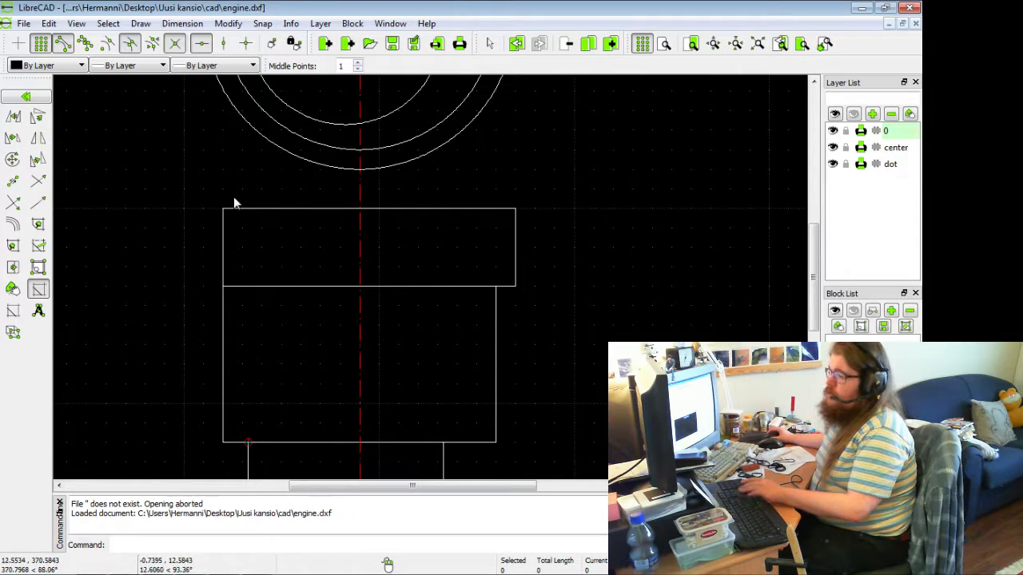
# - Draw a 4 by 4 unit square on top of the overhanging block, aligned with the end view's small circle
pyautogui.click(15, 117)
pyautogui.click(16, 116)
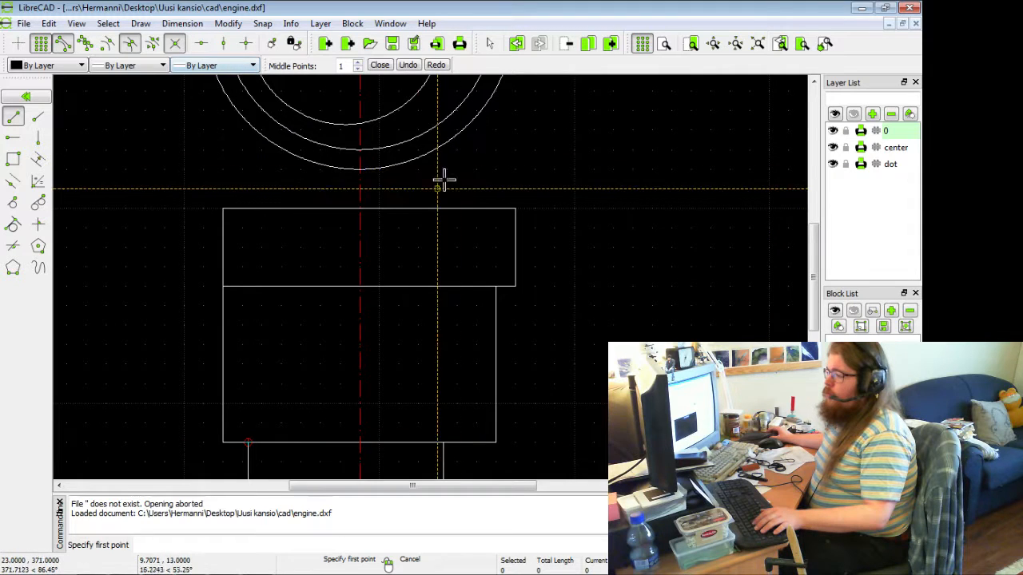
pyautogui.click(495, 130)
pyautogui.click(418, 130)
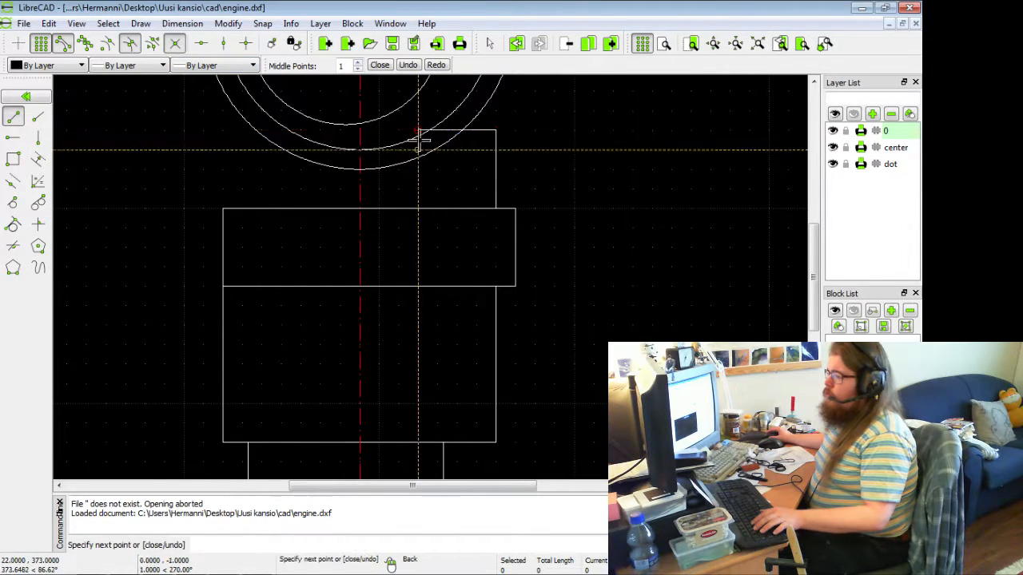
pyautogui.click(418, 207)
pyautogui.rightClick(539, 194)
pyautogui.scroll(-2, 568, 204)
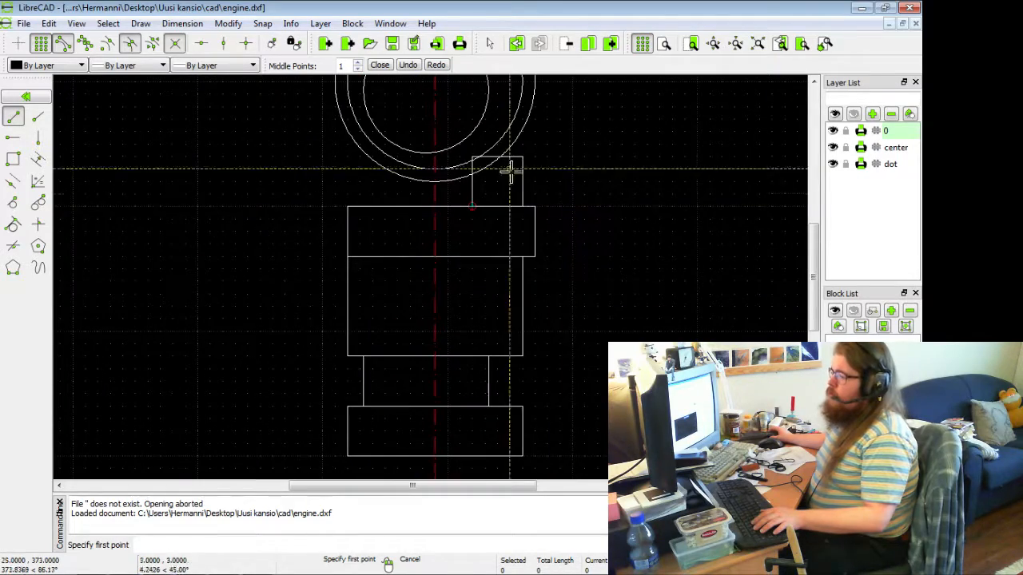
pyautogui.moveTo(651, 198); pyautogui.dragTo(639, 392, button='middle')
pyautogui.click(27, 96)
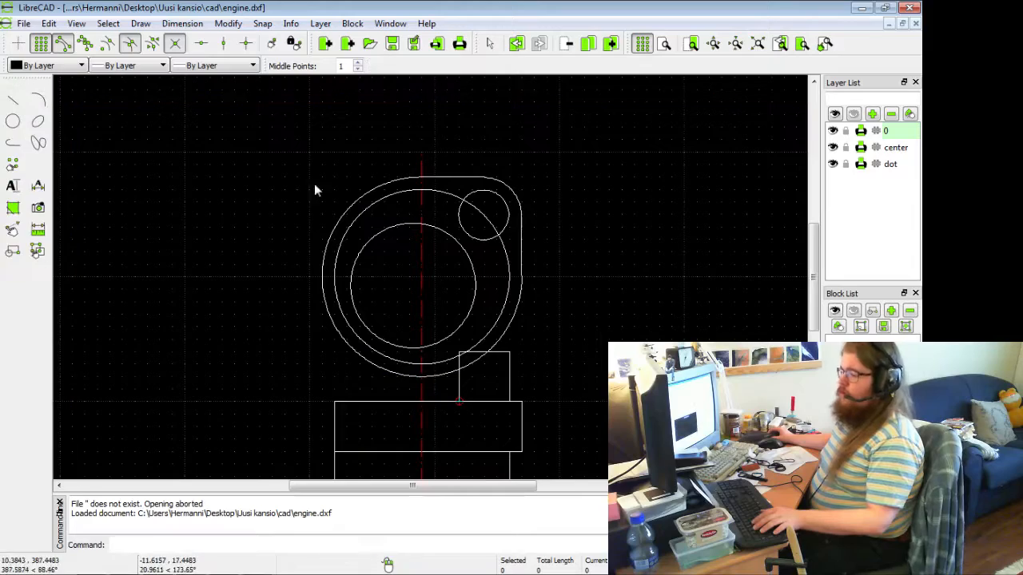
# - Move the whole end view 3 units straight up without the centre line or square, deleting the original
pyautogui.scroll(-2, 375, 189)
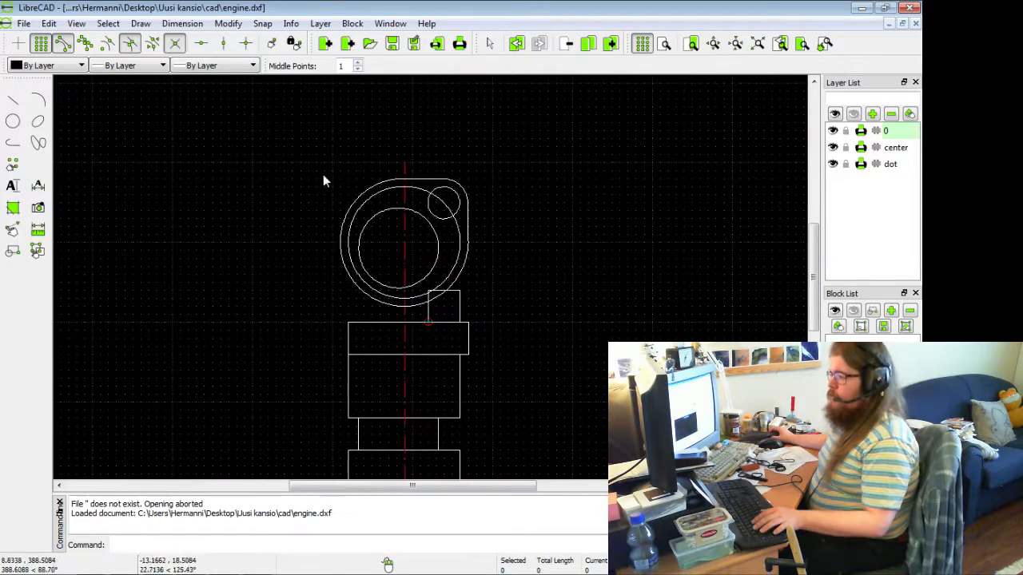
pyautogui.moveTo(324, 177)
pyautogui.mouseDown()
pyautogui.moveTo(389, 291)
pyautogui.moveTo(408, 281)
pyautogui.mouseUp()
pyautogui.moveTo(506, 169); pyautogui.dragTo(299, 312)
pyautogui.scroll(3, 463, 315)
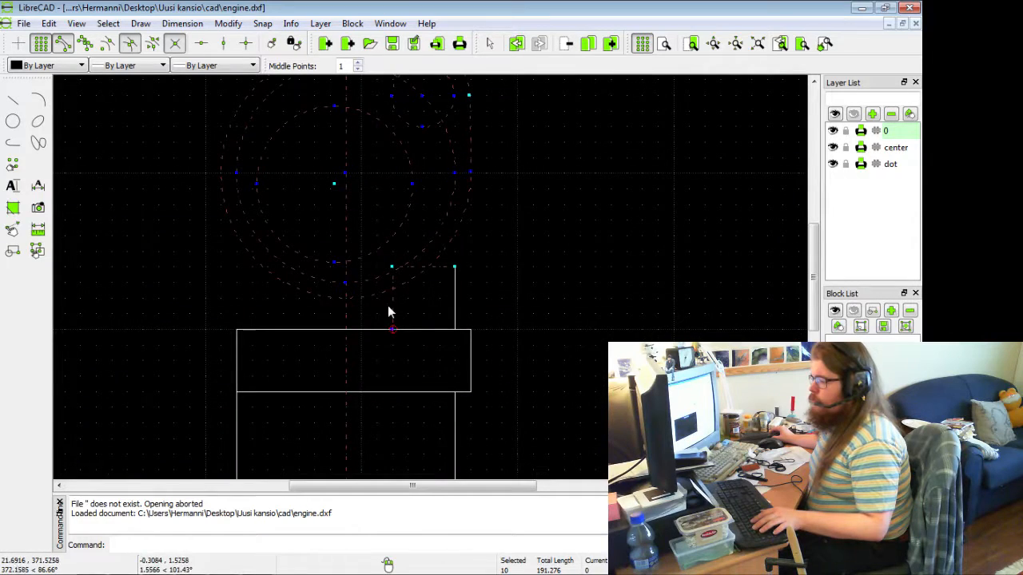
pyautogui.click(446, 267)
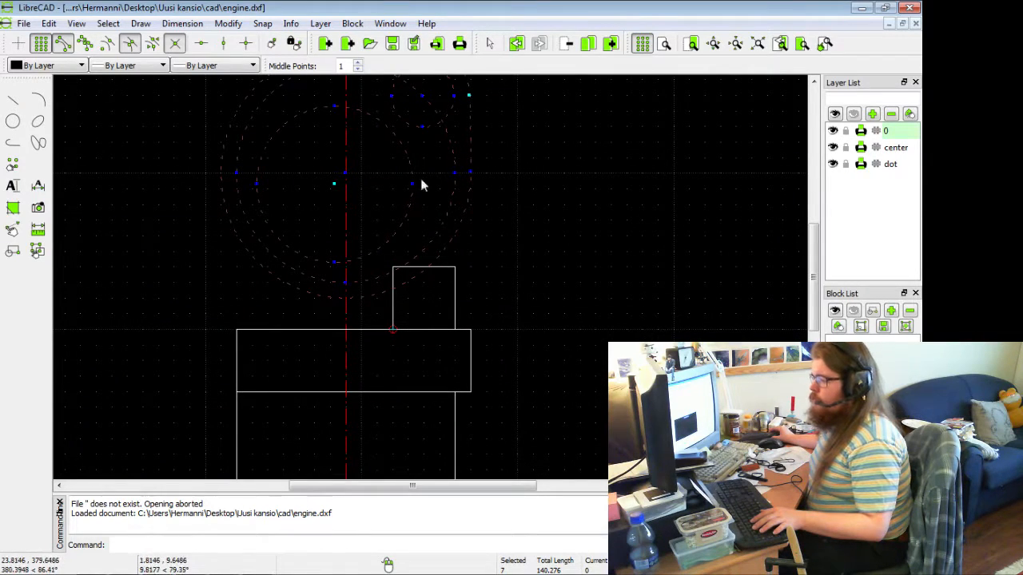
pyautogui.moveTo(421, 183); pyautogui.dragTo(489, 308, button='middle')
pyautogui.click(228, 24)
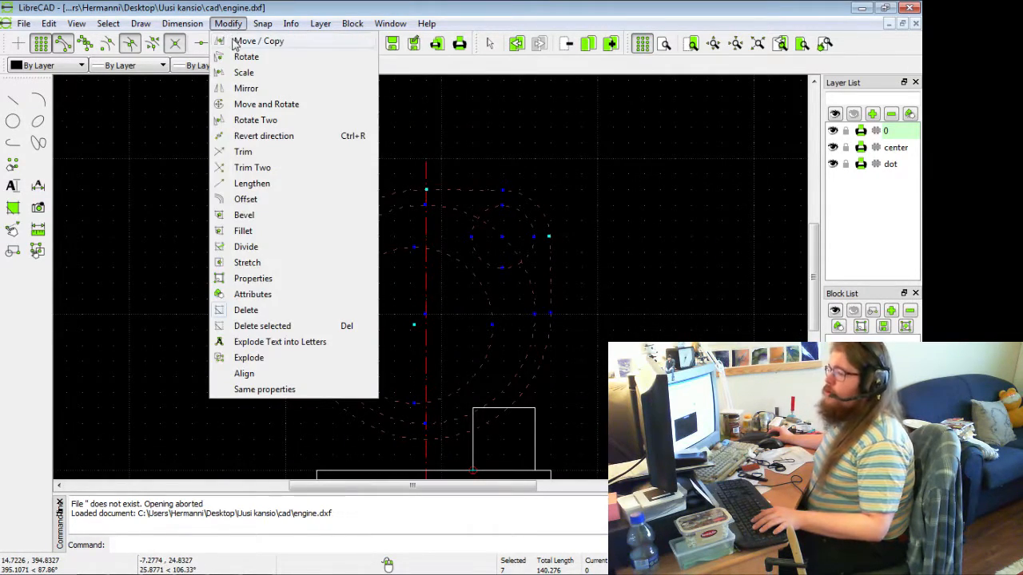
pyautogui.click(257, 41)
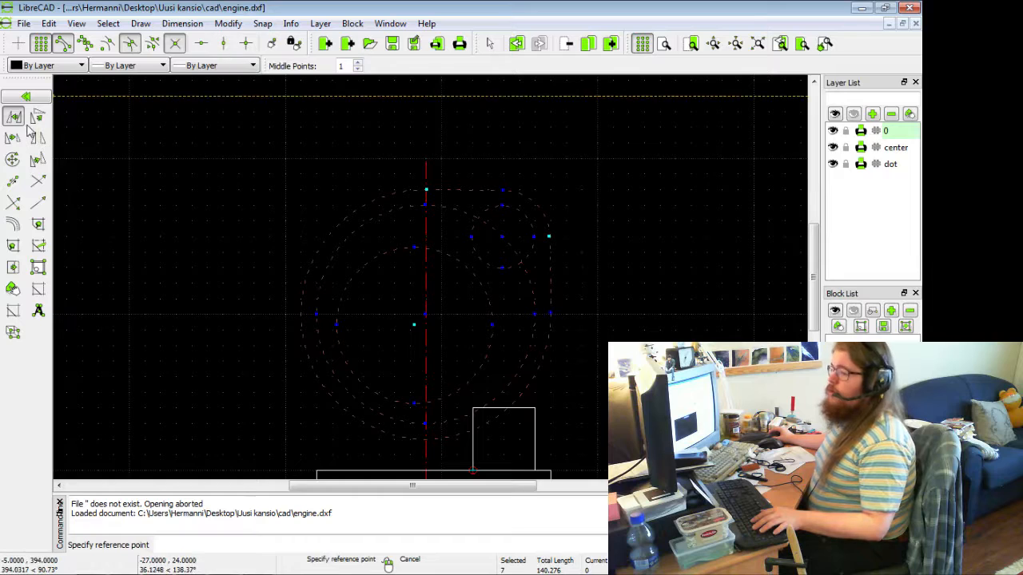
pyautogui.click(426, 313)
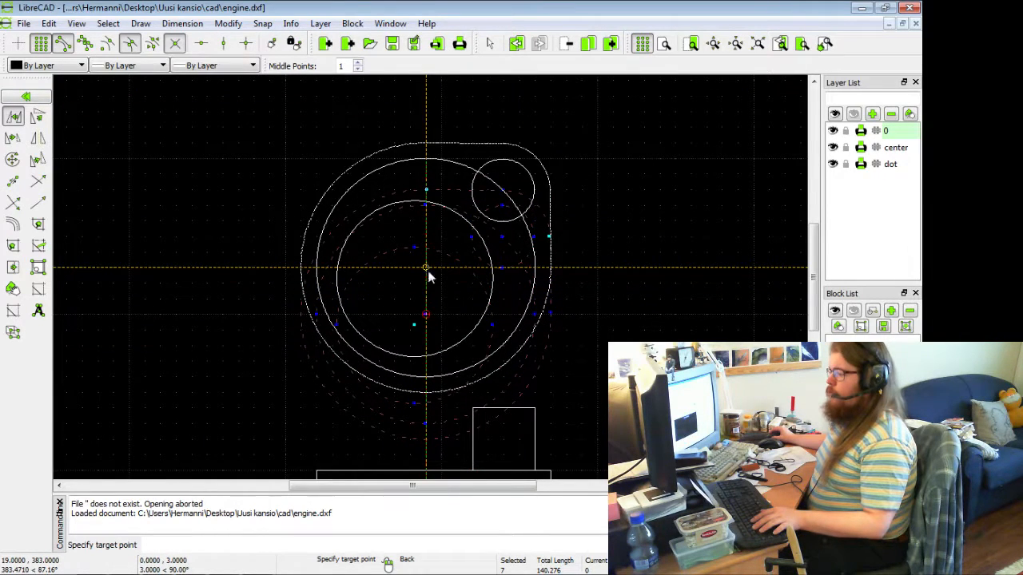
pyautogui.click(429, 272)
pyautogui.click(510, 353)
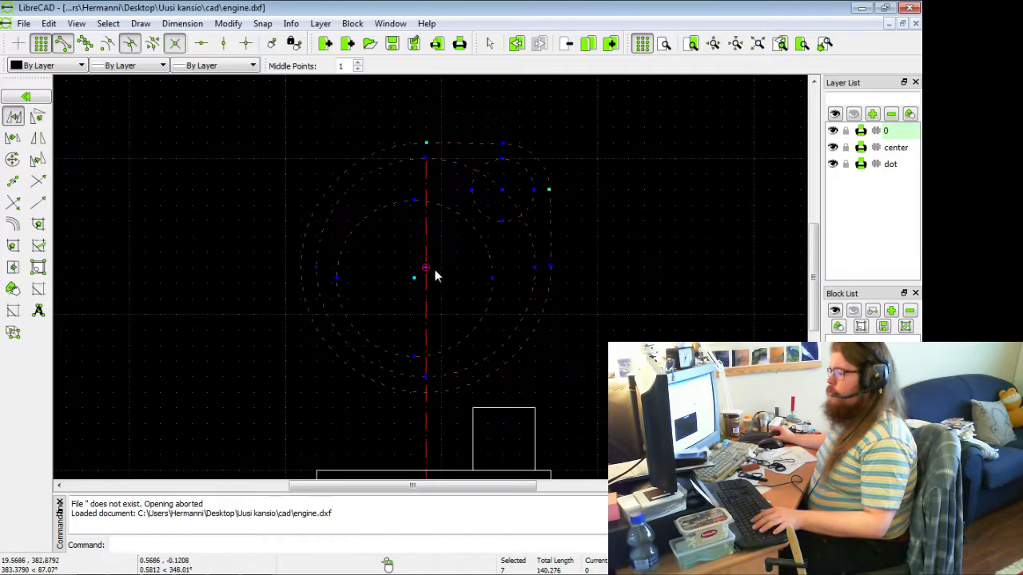
pyautogui.click(108, 23)
pyautogui.click(114, 43)
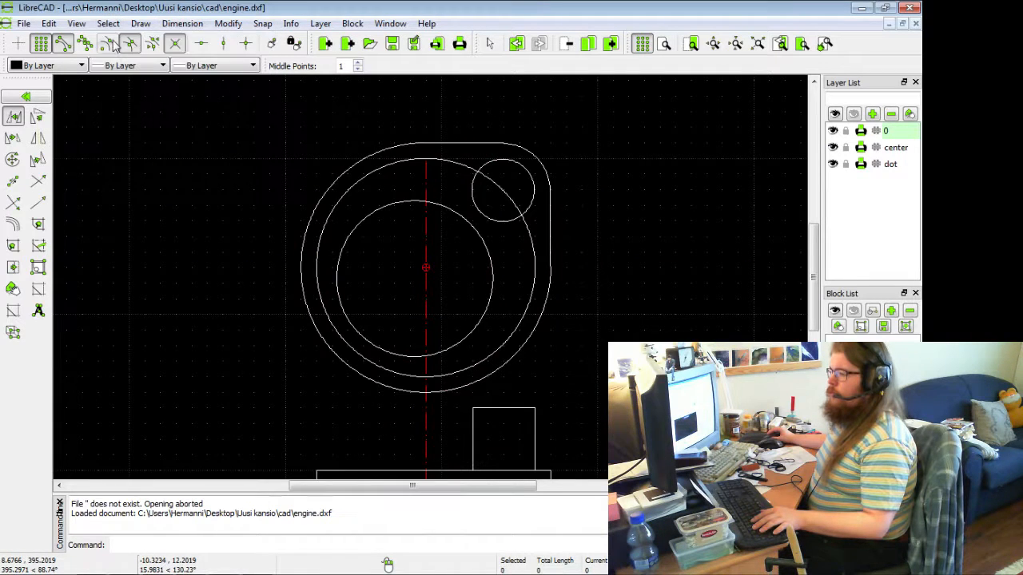
# - Extend the vertical centre line's upper end 3 units upwards, past the end view's outline
pyautogui.moveTo(424, 160); pyautogui.dragTo(425, 114)
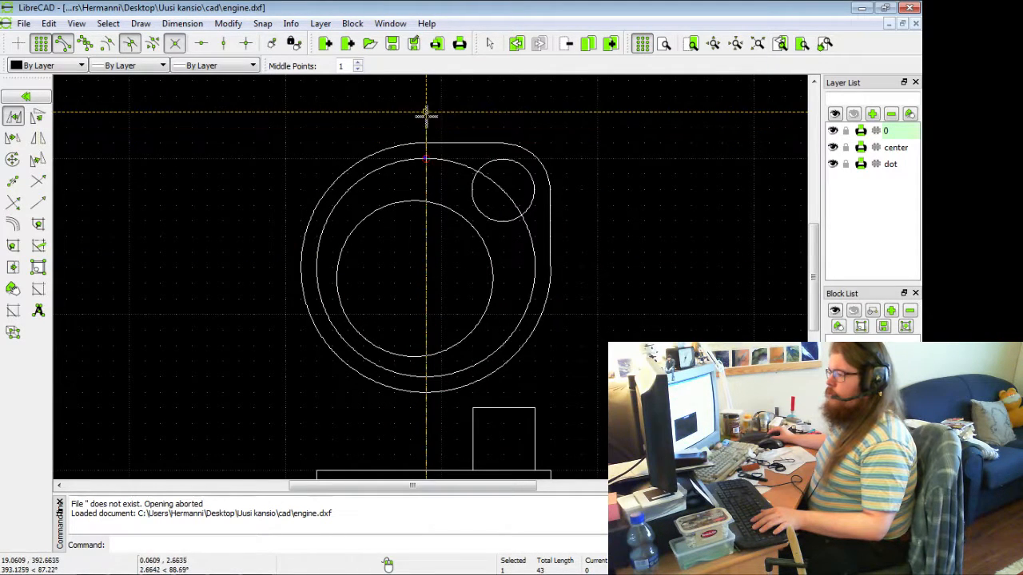
pyautogui.click(426, 114)
pyautogui.press('Escape')
pyautogui.scroll(-6, 423, 128)
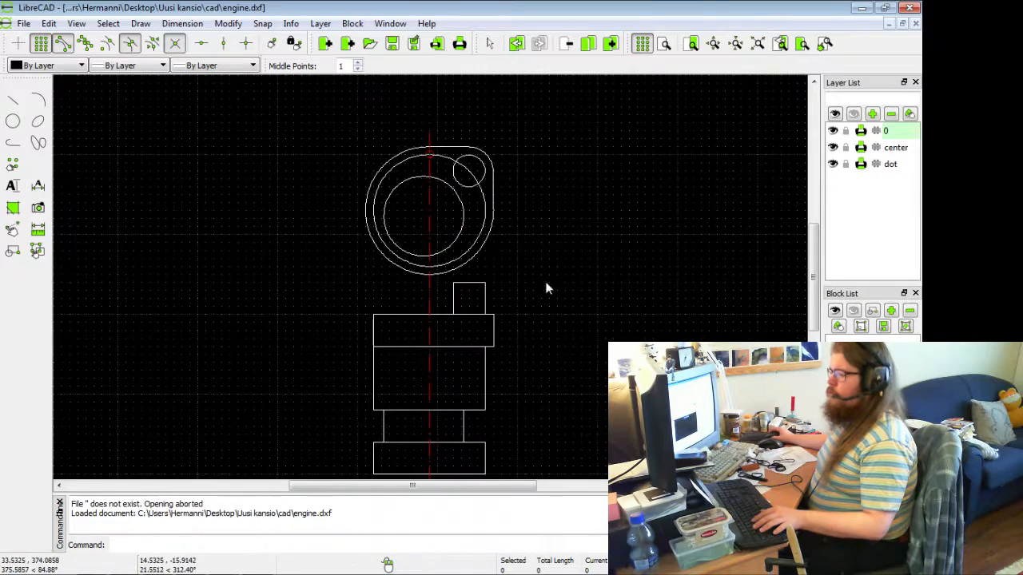
pyautogui.moveTo(545, 281); pyautogui.dragTo(526, 218, button='middle')
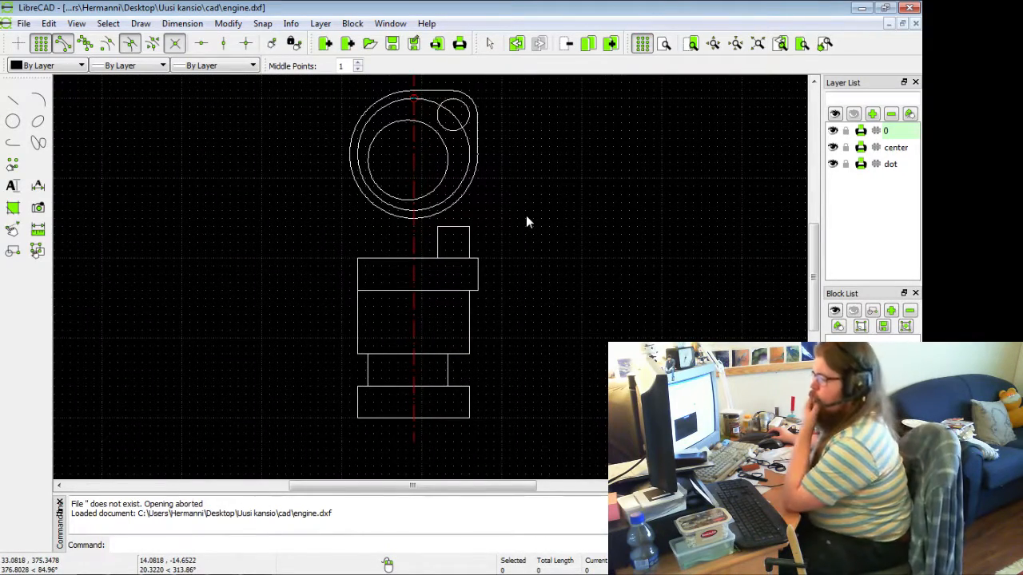
pyautogui.moveTo(517, 309); pyautogui.dragTo(525, 242, button='middle')
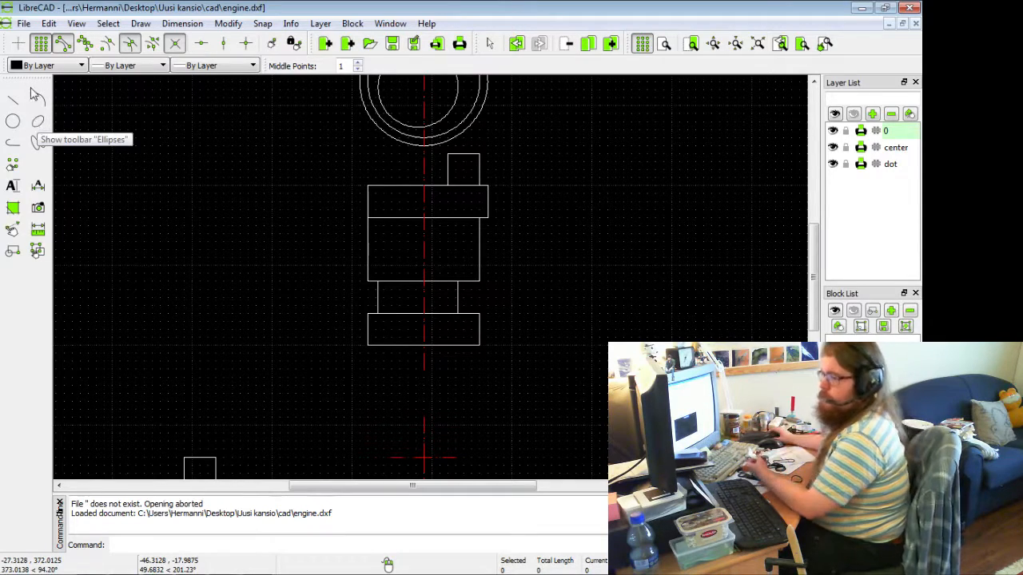
pyautogui.click(13, 100)
pyautogui.click(368, 266)
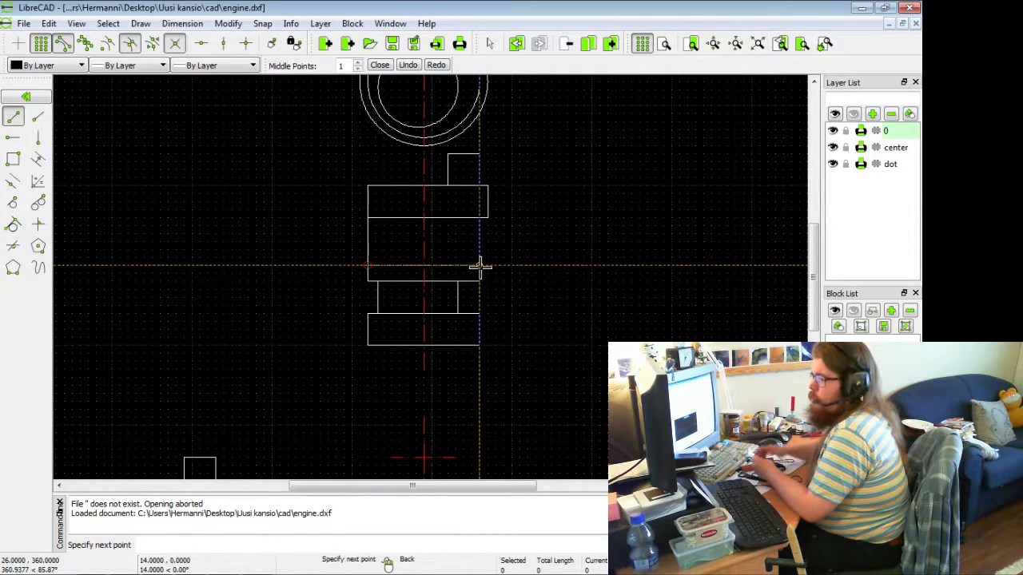
pyautogui.rightClick(528, 211)
pyautogui.moveTo(428, 175); pyautogui.dragTo(432, 307, button='middle')
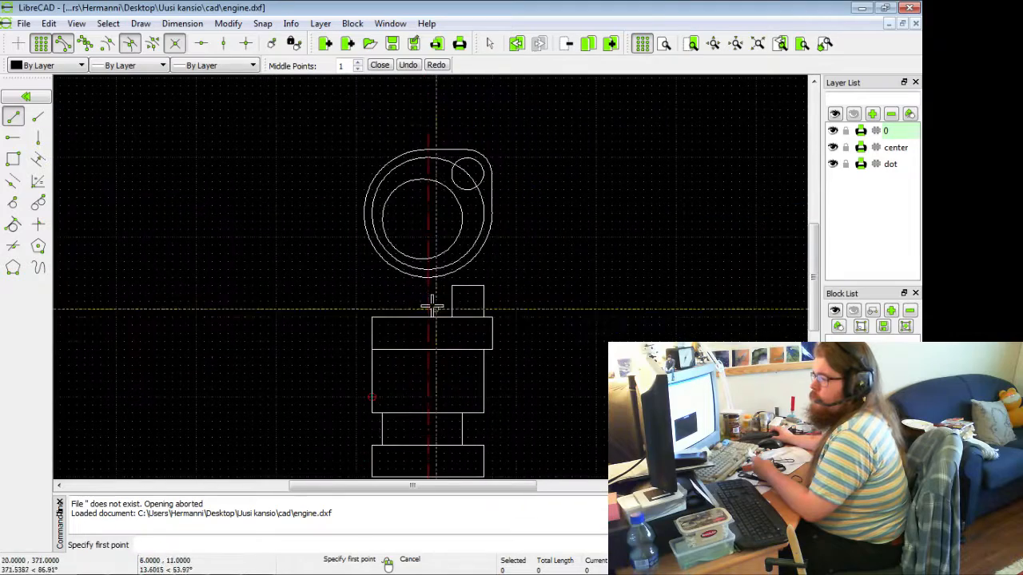
pyautogui.click(25, 96)
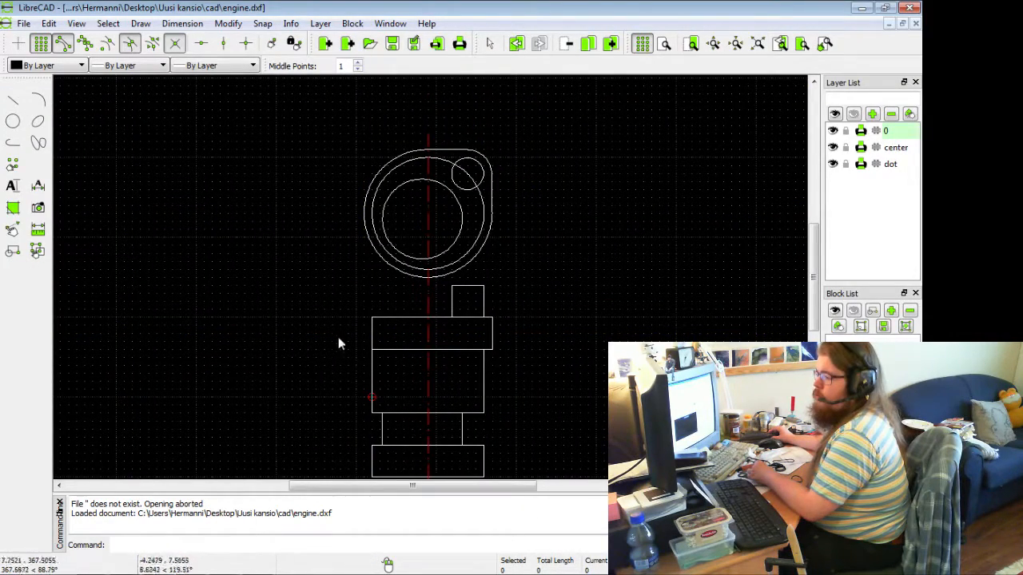
# - Widen the overhanging upper block 1 unit to the left, moving its left edge and extending both horizontal edges to align with the end view's outline
pyautogui.click(373, 342)
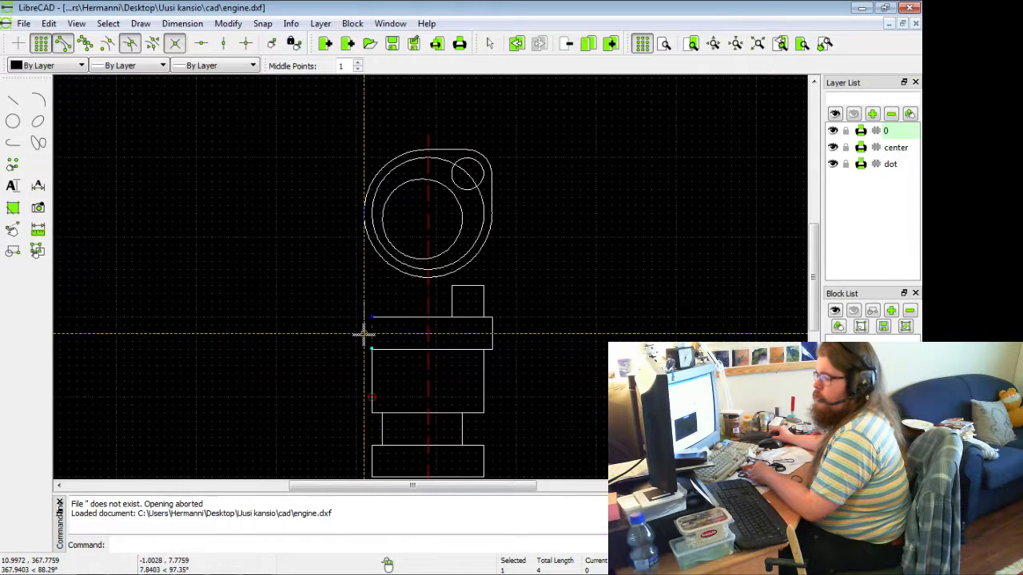
pyautogui.moveTo(364, 334); pyautogui.dragTo(359, 346)
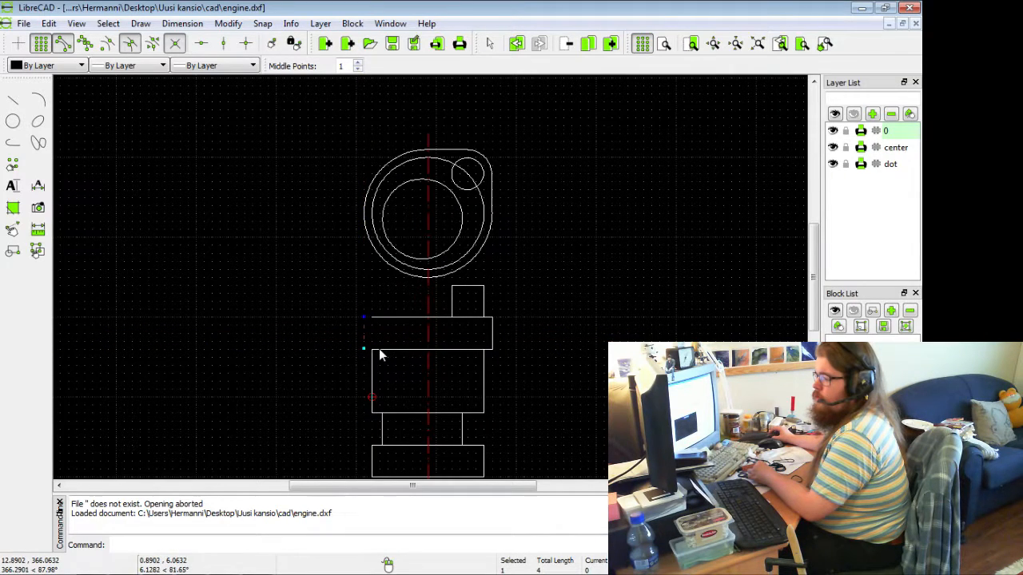
pyautogui.click(365, 350)
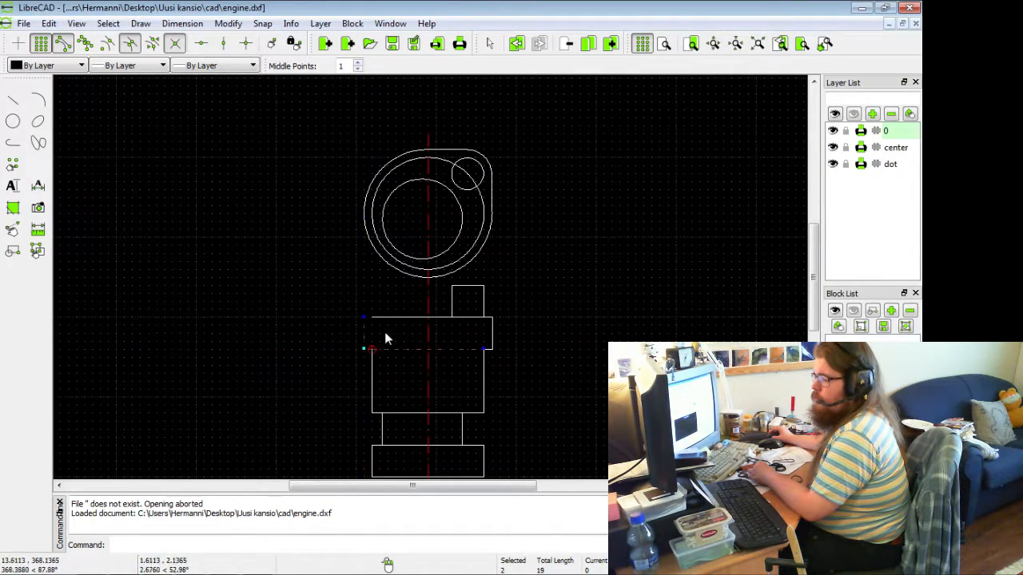
pyautogui.click(364, 317)
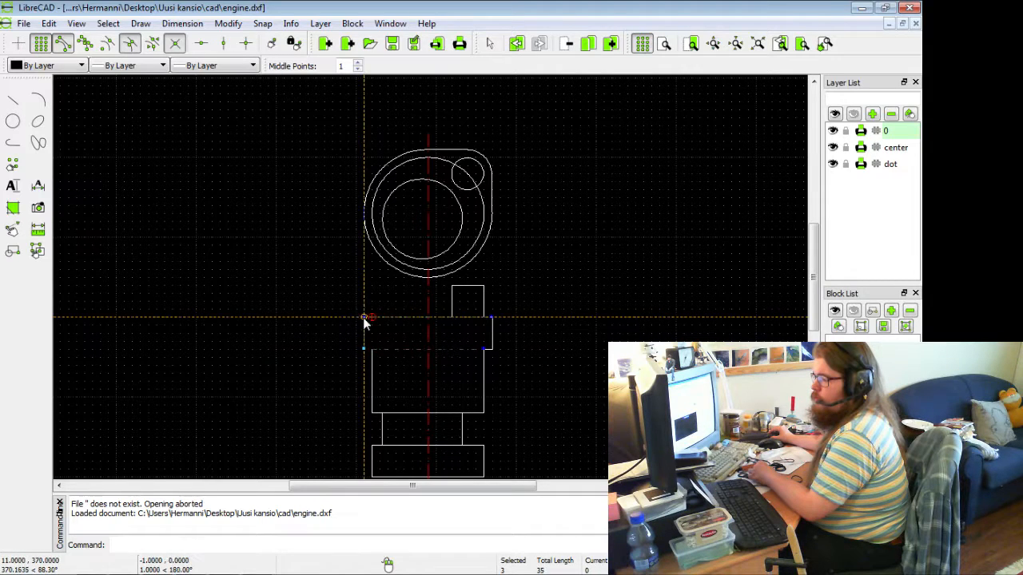
pyautogui.click(228, 24)
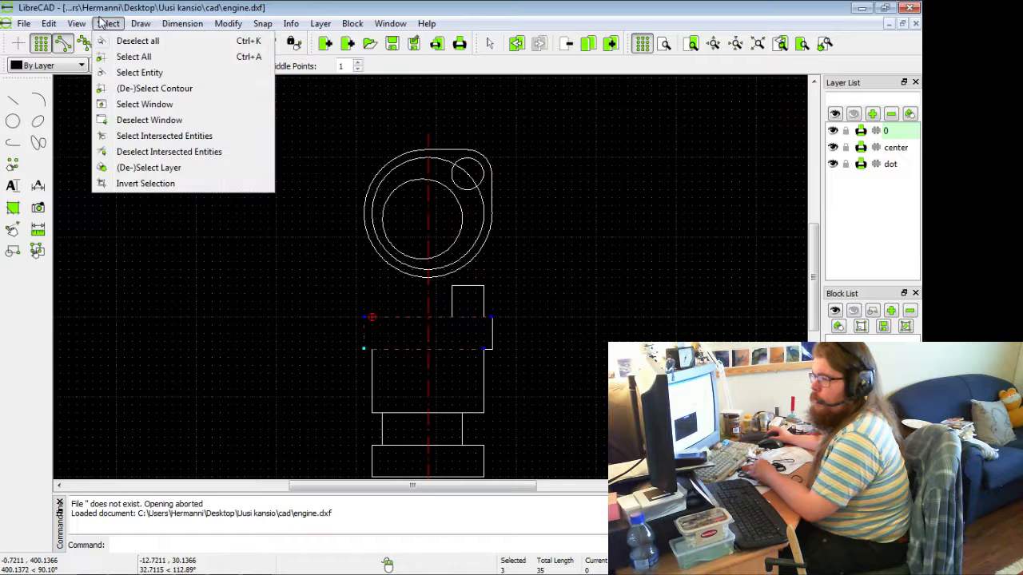
pyautogui.click(120, 40)
# - On the dot layer, draw two 4-unit vertical hidden lines through the overhanging block, continuing both sides of the small square
pyautogui.scroll(-1, 274, 269)
pyautogui.moveTo(301, 314)
pyautogui.mouseDown(button='middle')
pyautogui.moveTo(356, 338)
pyautogui.moveTo(363, 316)
pyautogui.mouseUp(button='middle')
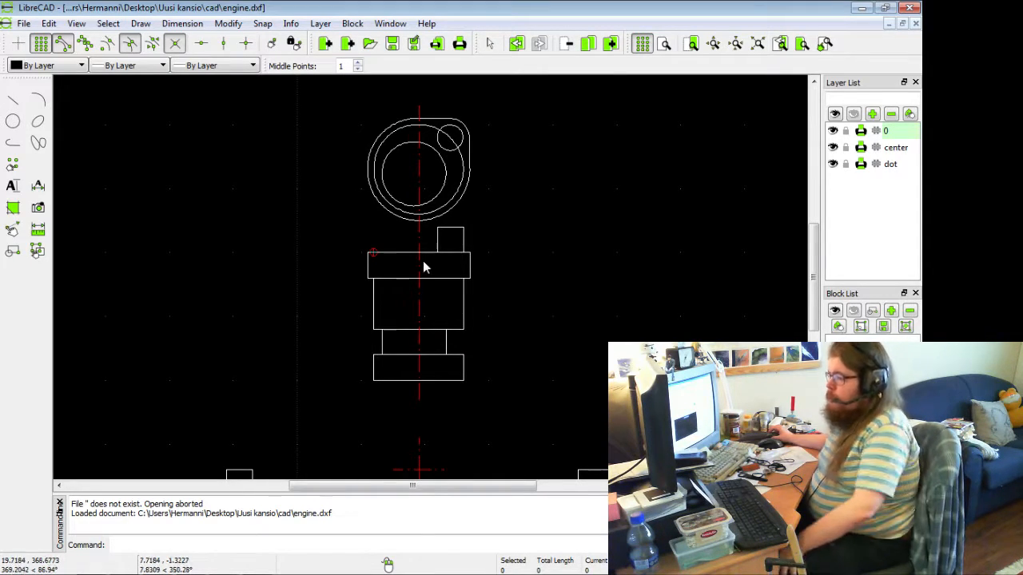
pyautogui.click(900, 153)
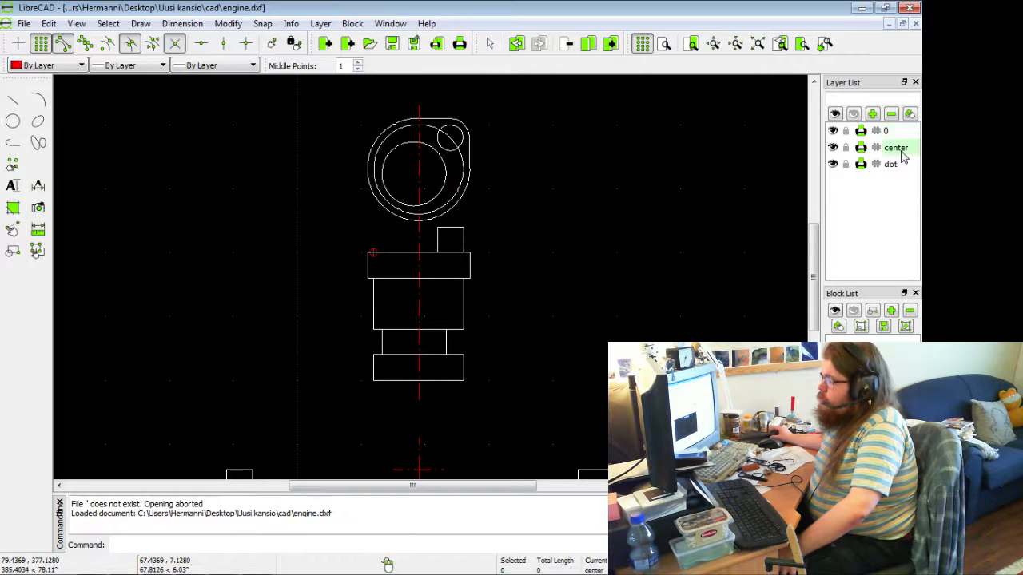
pyautogui.click(13, 100)
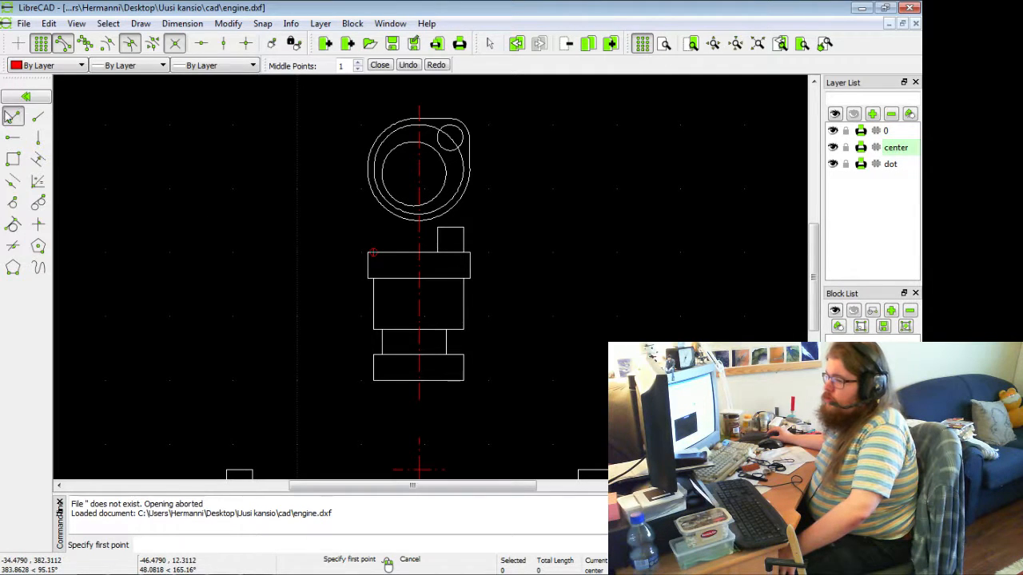
pyautogui.scroll(3, 469, 295)
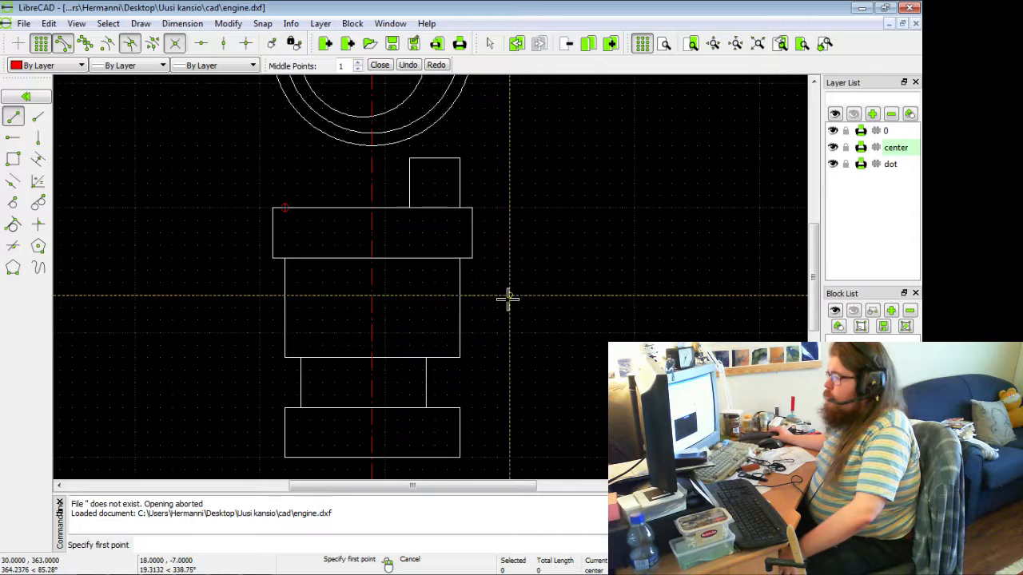
pyautogui.click(891, 167)
pyautogui.scroll(2, 474, 259)
pyautogui.click(457, 262)
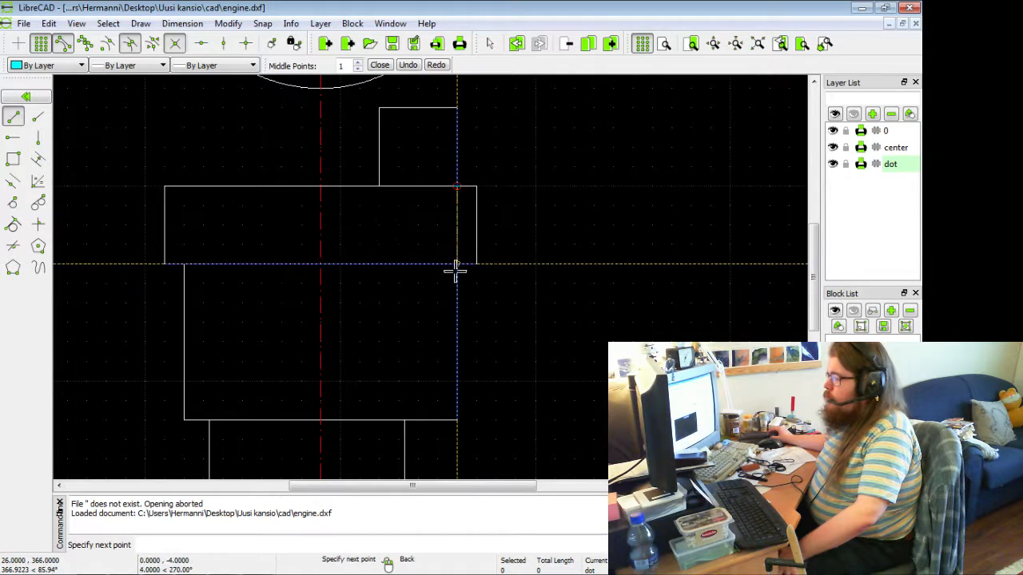
pyautogui.rightClick(366, 209)
pyautogui.click(377, 192)
pyautogui.click(379, 258)
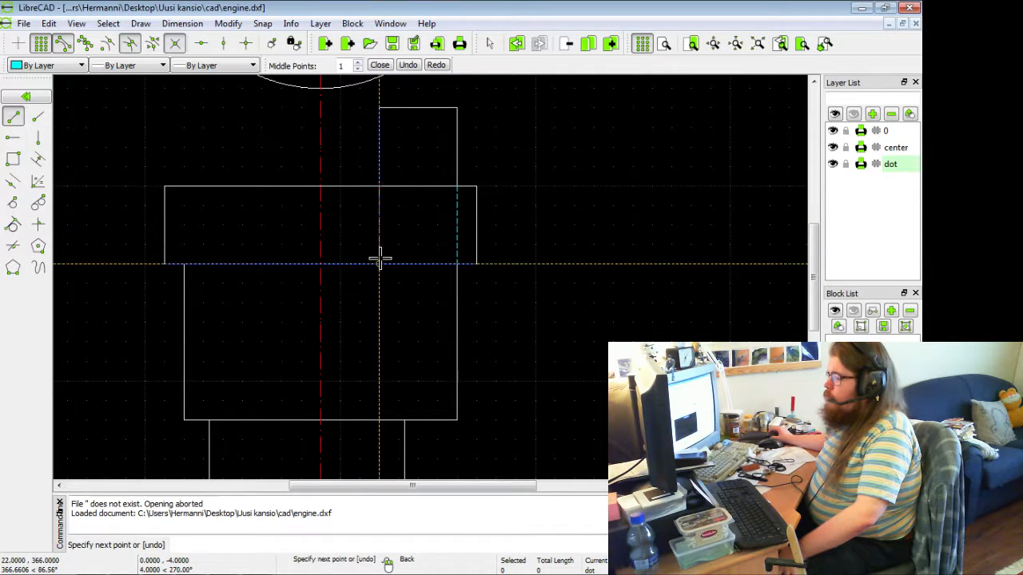
pyautogui.rightClick(254, 244)
# - Draw a third hidden line up through the overhanging block, continuing the left edge of the block below it
pyautogui.click(181, 262)
pyautogui.click(185, 194)
pyautogui.rightClick(239, 221)
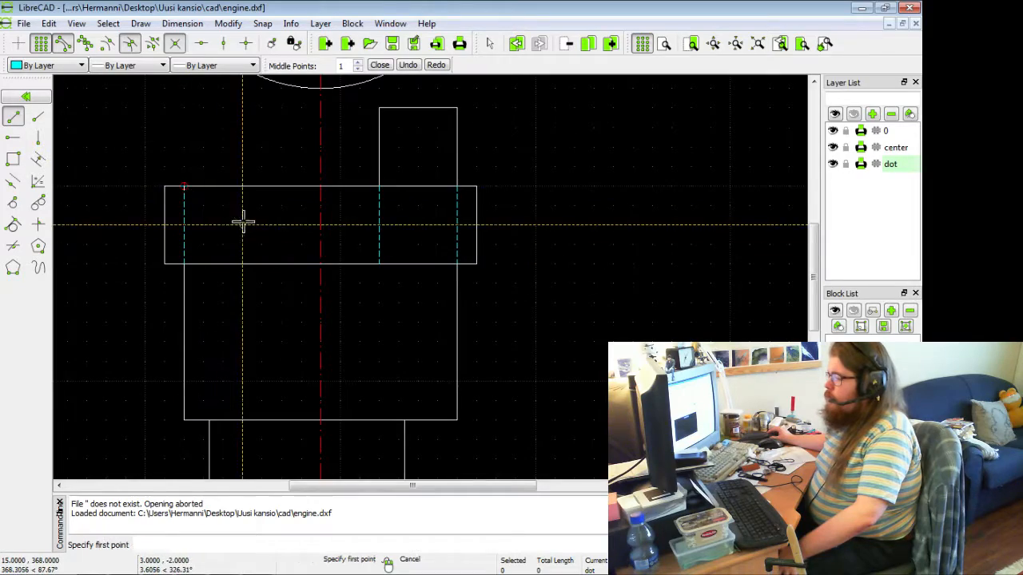
pyautogui.scroll(-2, 330, 294)
pyautogui.scroll(-2, 381, 306)
pyautogui.moveTo(425, 330); pyautogui.dragTo(568, 293, button='middle')
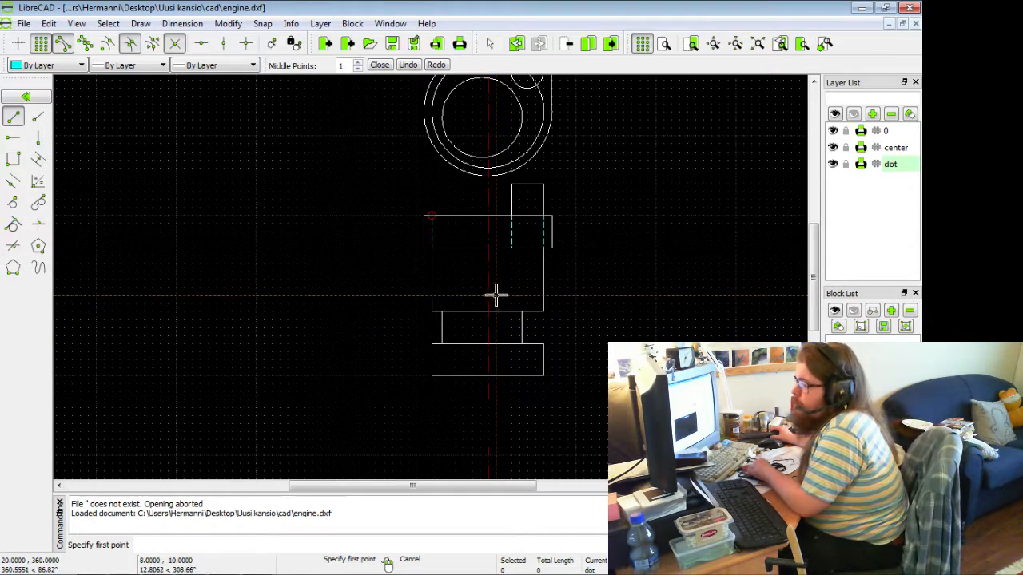
pyautogui.click(14, 116)
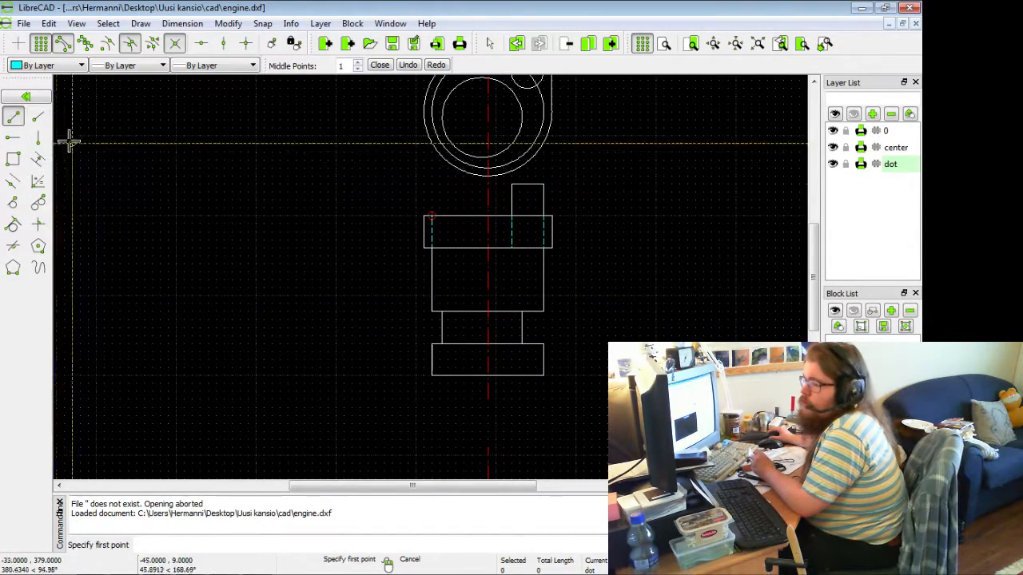
pyautogui.click(431, 295)
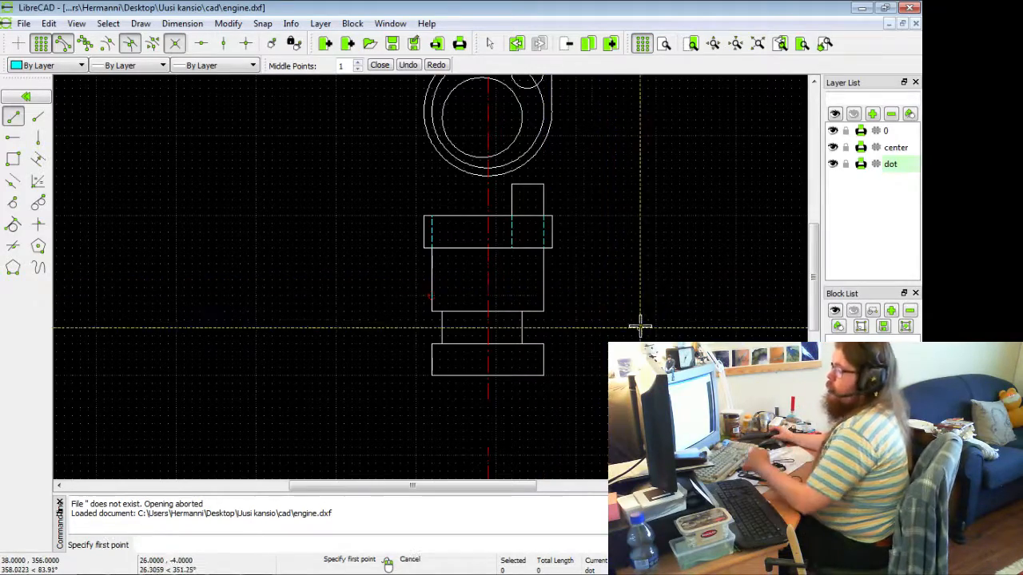
# - On the center layer, draw a 46-unit vertical centre line at X 50 from Y 347 to Y 393, to the right of both views
pyautogui.moveTo(635, 327); pyautogui.dragTo(596, 277, button='middle')
pyautogui.moveTo(442, 90); pyautogui.dragTo(438, 343, button='middle')
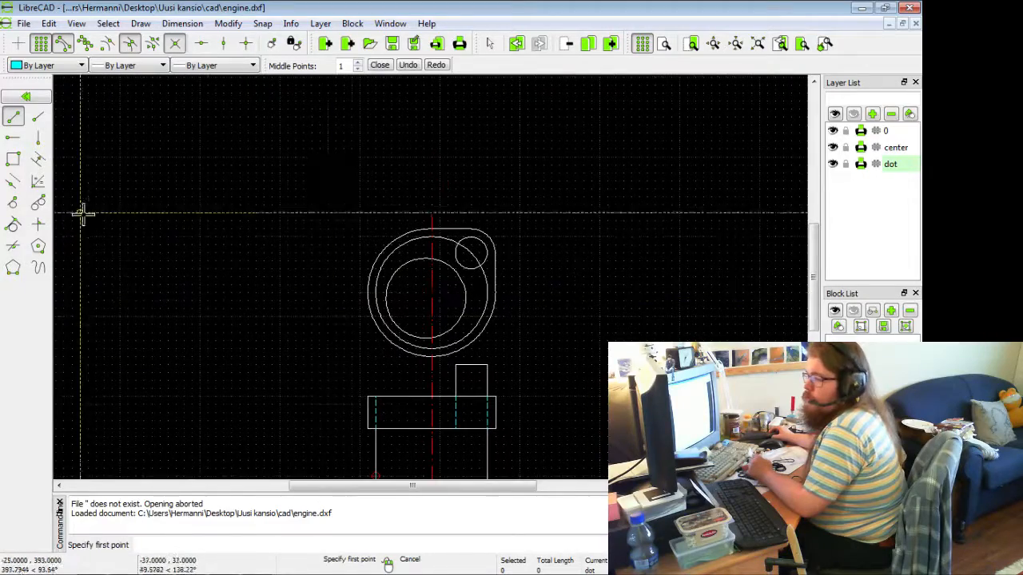
pyautogui.moveTo(495, 370)
pyautogui.mouseDown(button='middle')
pyautogui.moveTo(263, 155)
pyautogui.moveTo(335, 229)
pyautogui.moveTo(311, 217)
pyautogui.mouseUp(button='middle')
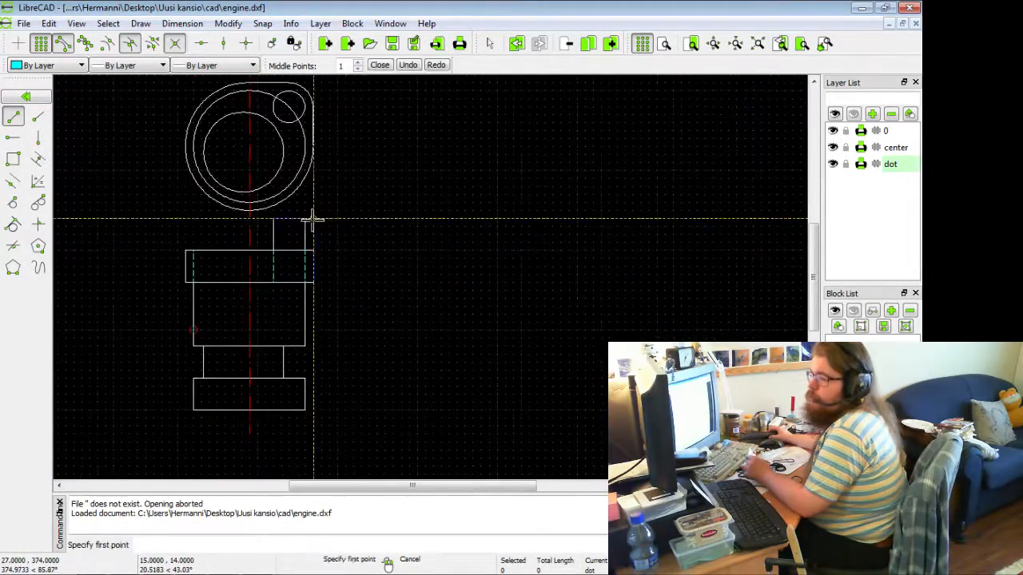
pyautogui.click(896, 147)
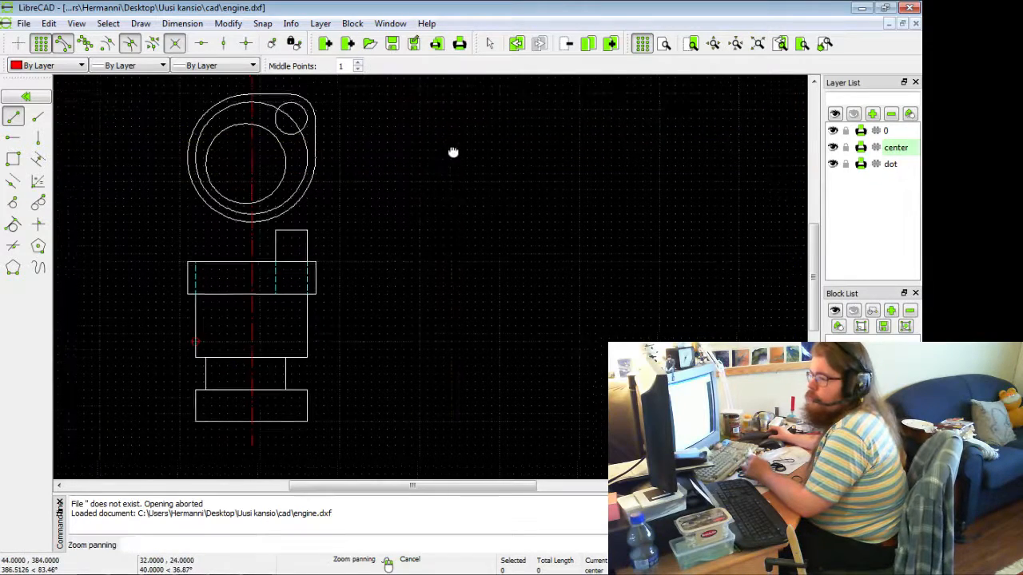
pyautogui.scroll(-1, 451, 153)
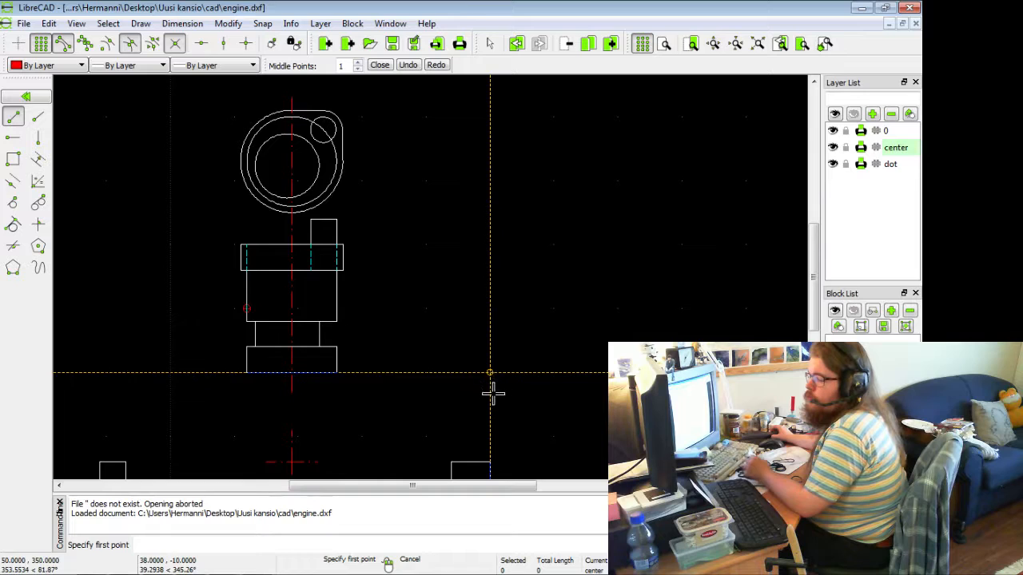
pyautogui.scroll(3, 490, 391)
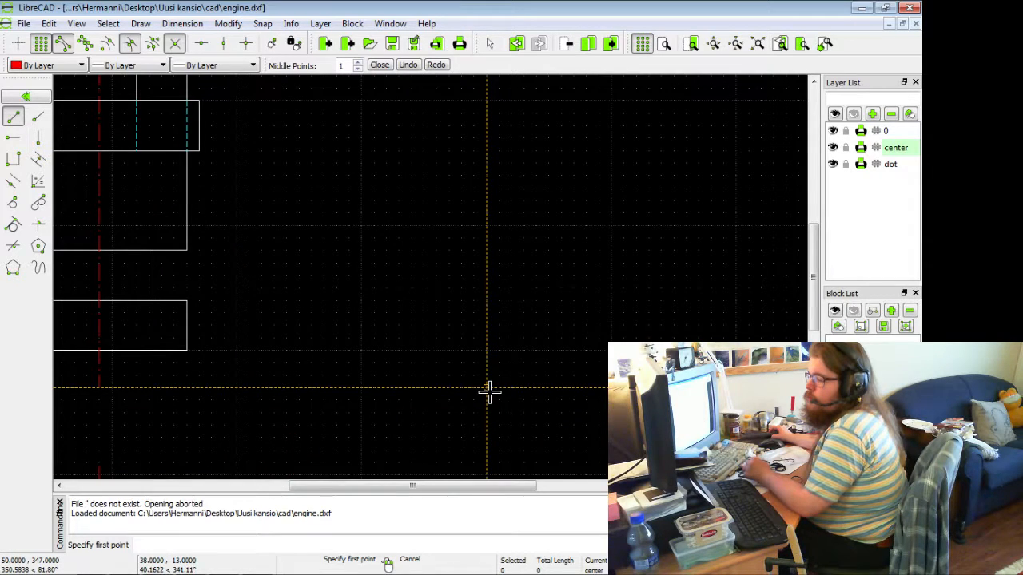
pyautogui.click(490, 391)
pyautogui.moveTo(486, 247); pyautogui.dragTo(487, 461, button='middle')
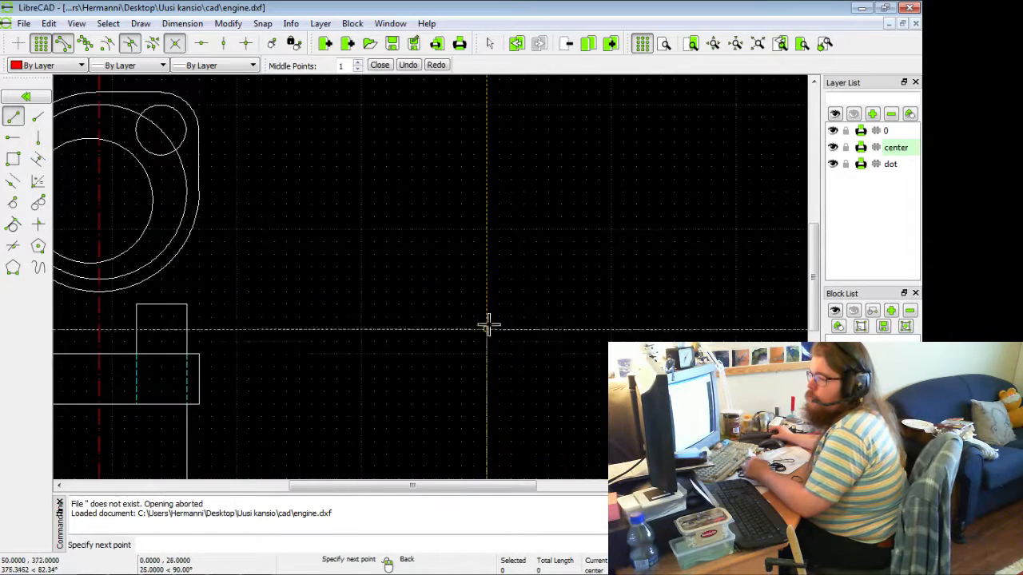
pyautogui.moveTo(485, 204); pyautogui.dragTo(485, 352, button='middle')
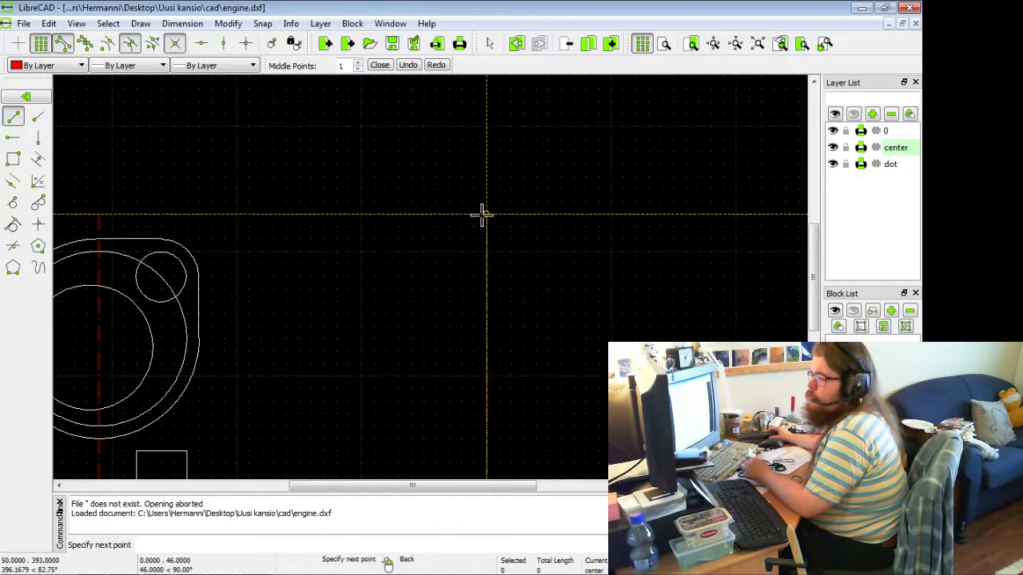
pyautogui.click(484, 214)
pyautogui.rightClick(562, 284)
# - Start the Rectangle tool for drawing beside the new centre line
pyautogui.scroll(-3, 578, 309)
pyautogui.moveTo(578, 326); pyautogui.dragTo(519, 176, button='middle')
pyautogui.click(24, 97)
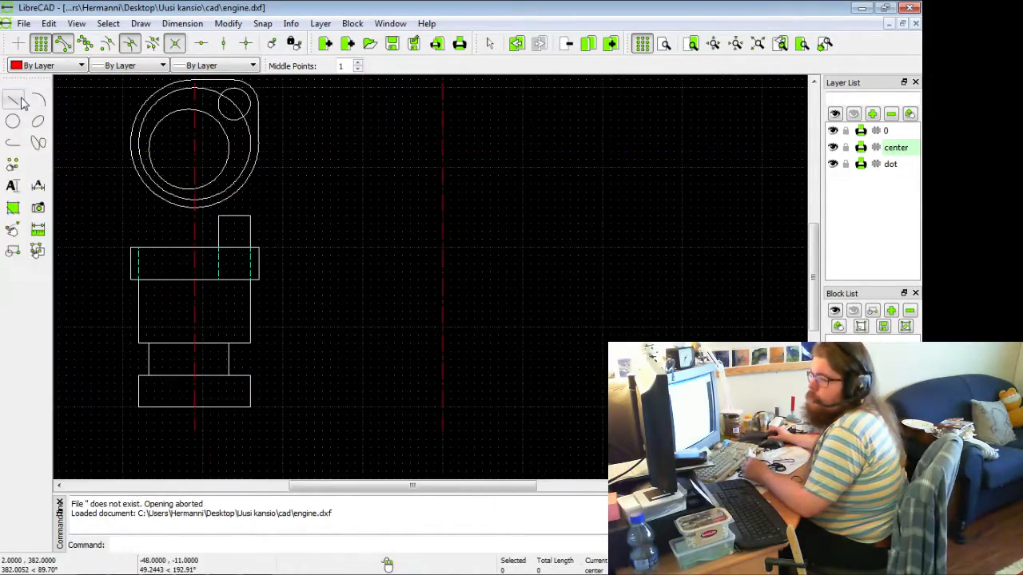
pyautogui.click(14, 100)
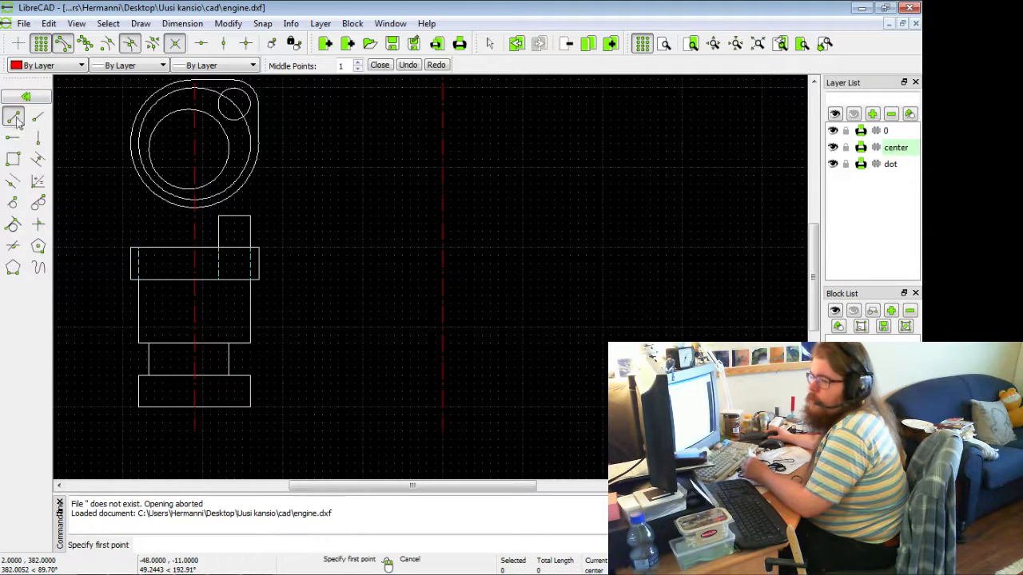
pyautogui.click(13, 160)
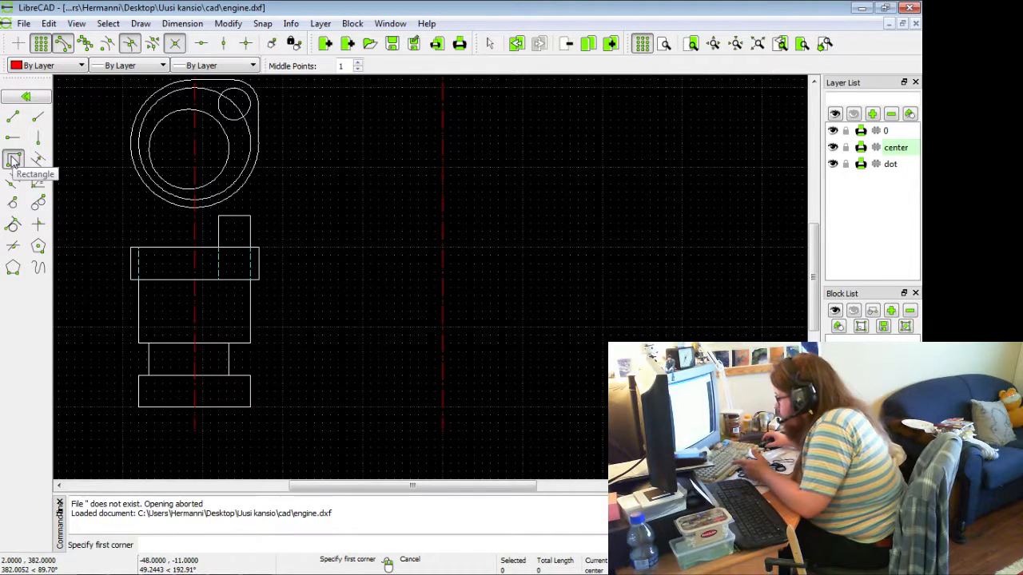